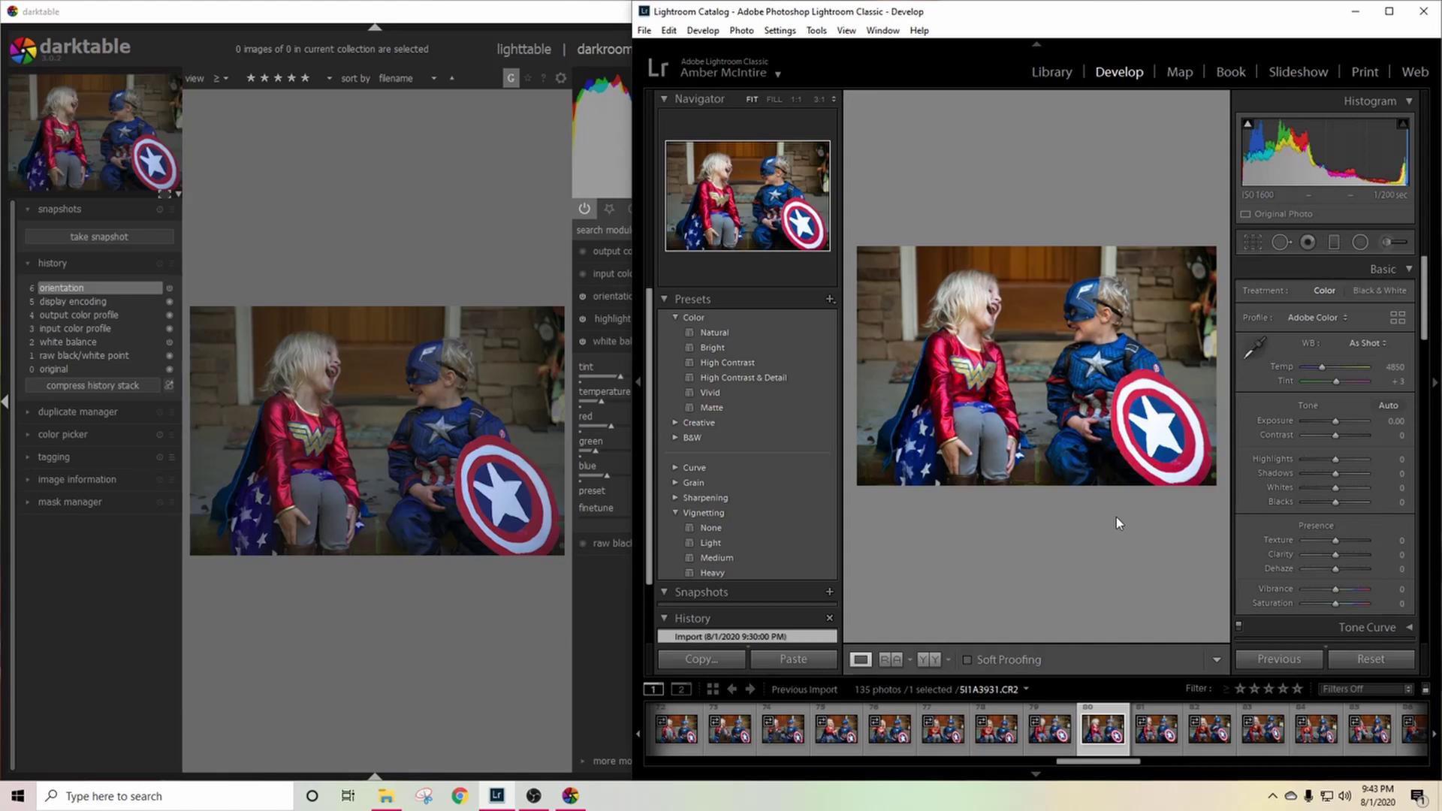
# Step: Bring the darktable edit, with white balance at 5803 K, in front of Lightroom Classic
pyautogui.scroll(-3, 733, 514)
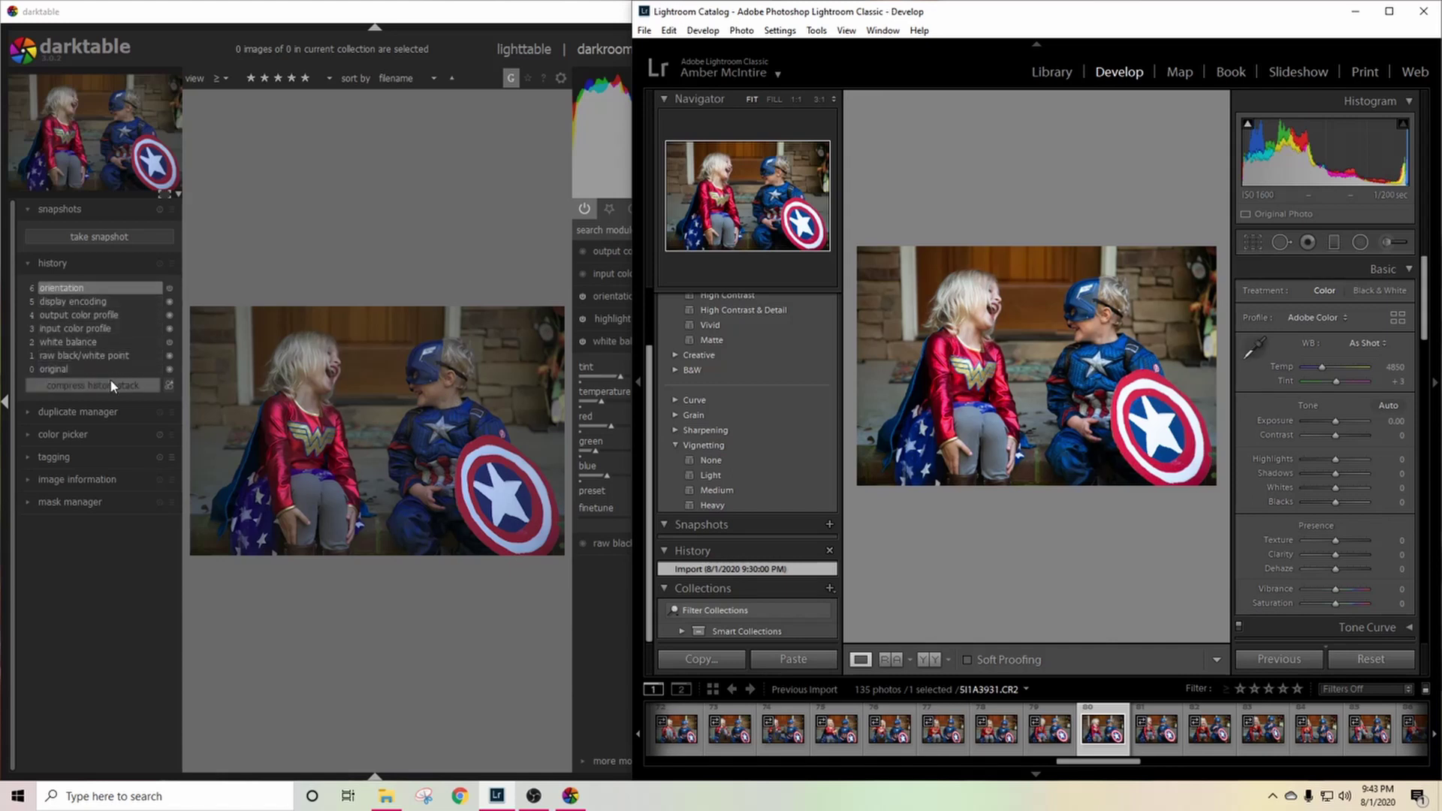
pyautogui.click(82, 385)
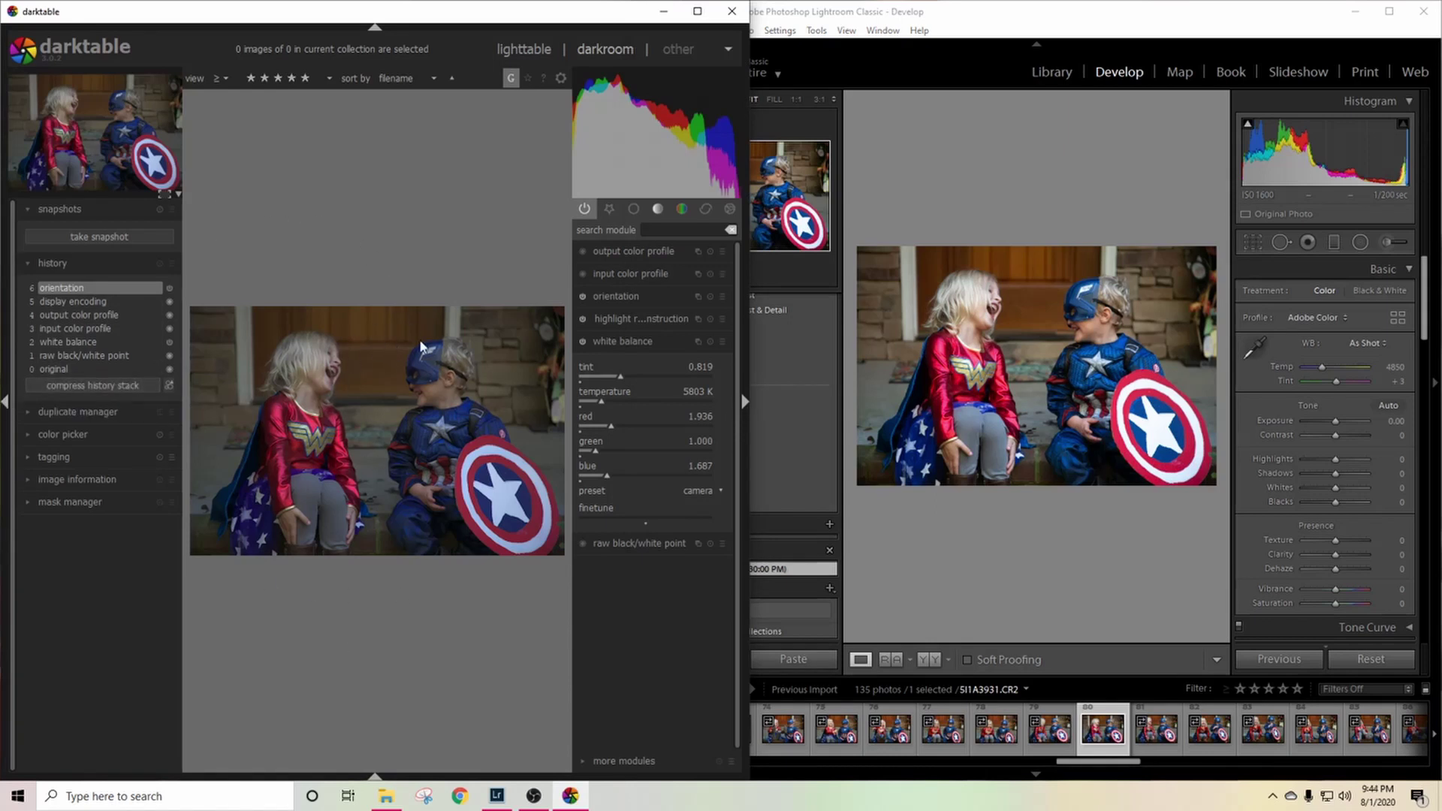
# Step: Bring Lightroom Classic's edit of the photo, As Shot 4850 K, in front of darktable
pyautogui.click(1088, 147)
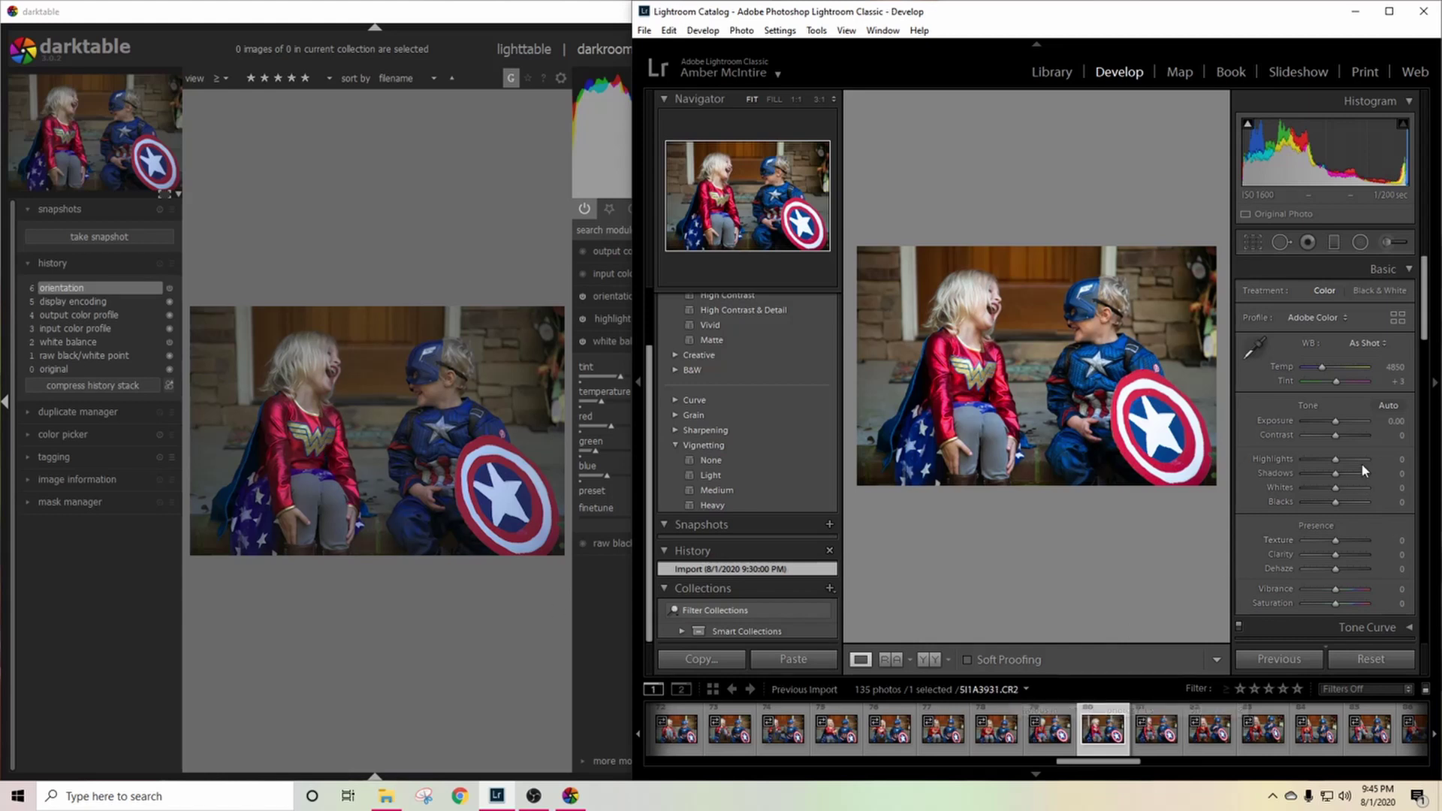
# Step: Review Lightroom's default Sharpening and Noise Reduction in Detail, then return to darktable
pyautogui.scroll(-10, 1358, 463)
pyautogui.scroll(-5, 1355, 453)
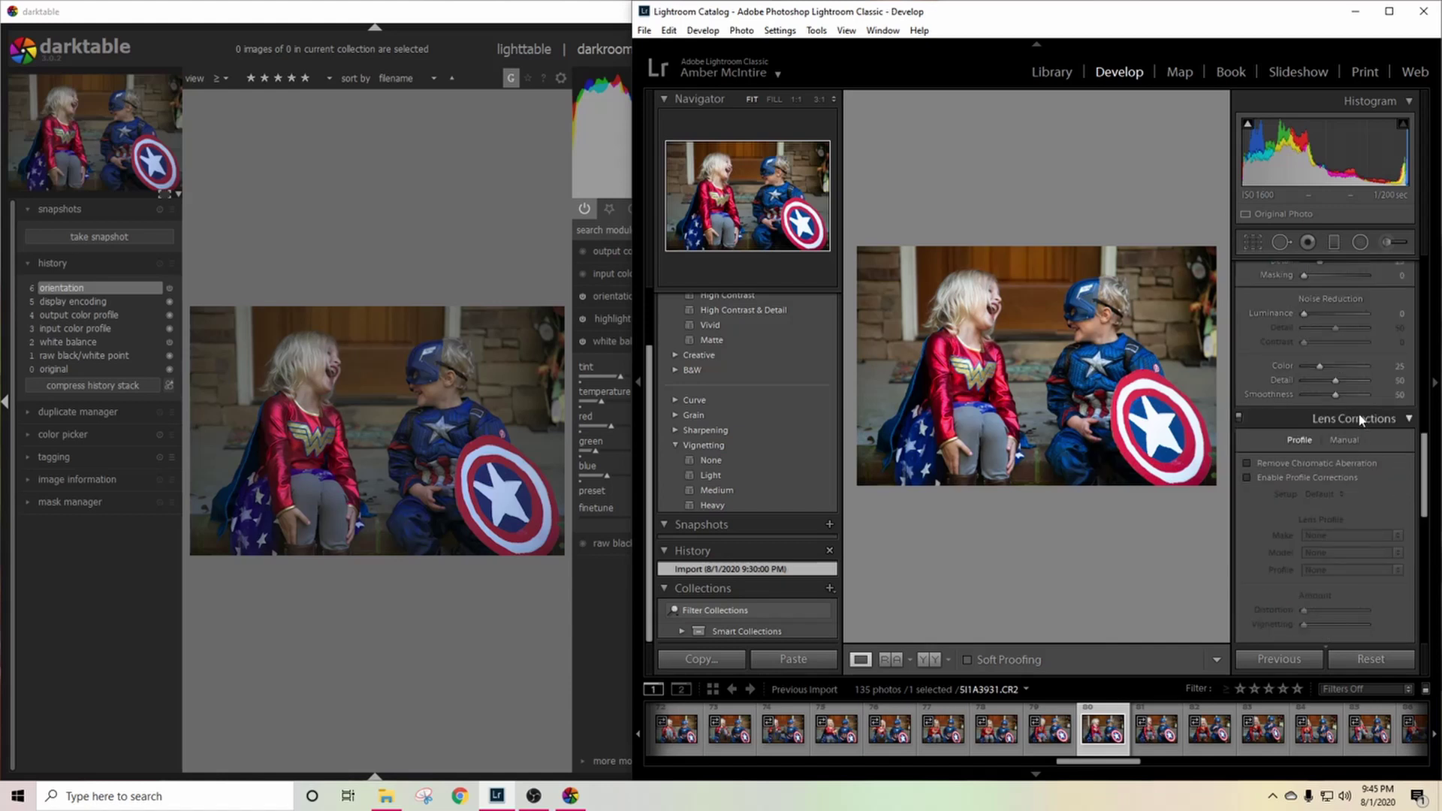
pyautogui.scroll(1, 1348, 346)
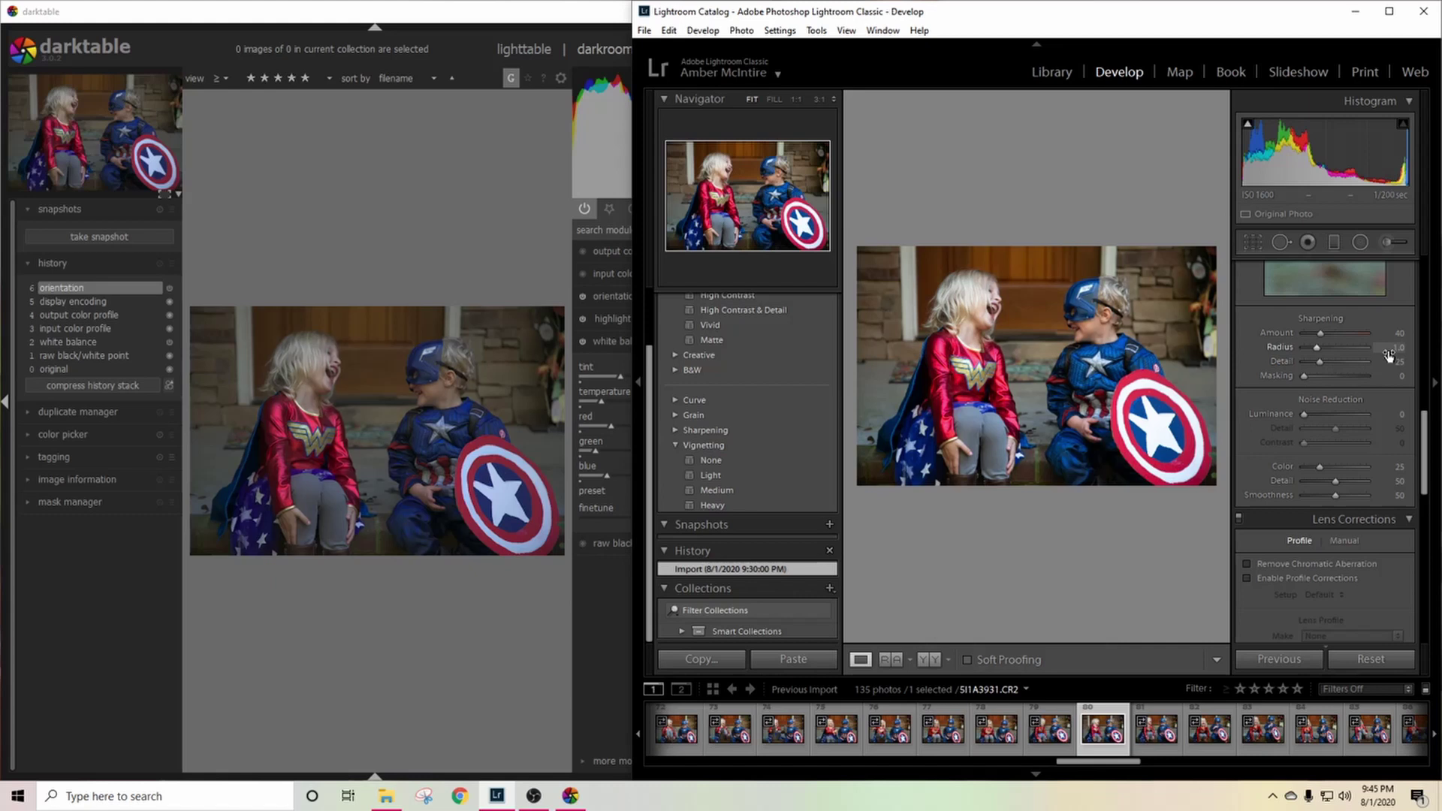
pyautogui.scroll(1, 1342, 440)
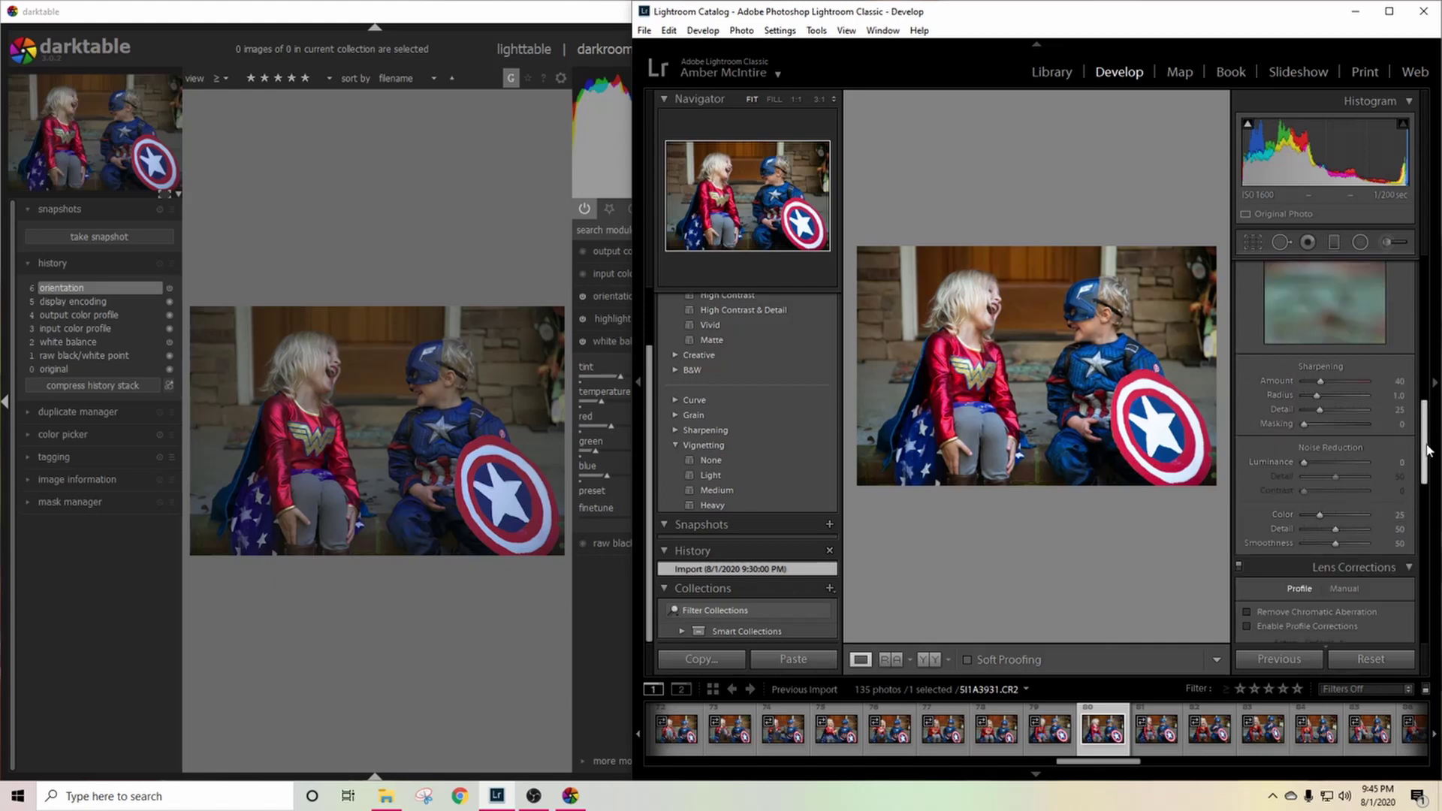
pyautogui.moveTo(1430, 449); pyautogui.dragTo(1426, 601)
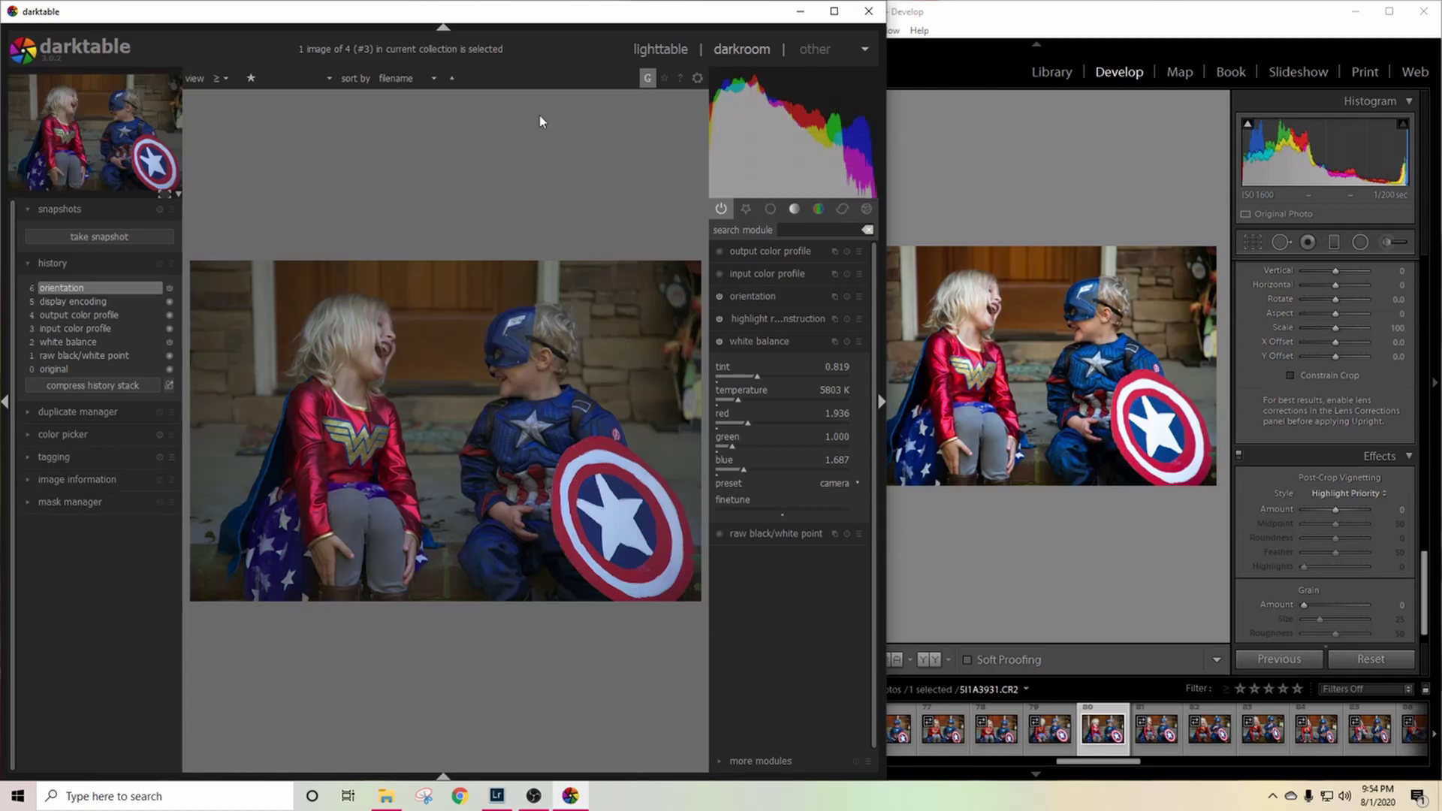
pyautogui.click(1034, 155)
# Step: Bring Lightroom forward and collapse HSL, Detail, Lens Corrections, Transform and Effects, keeping Basic open
pyautogui.click(1154, 200)
pyautogui.scroll(10, 1346, 323)
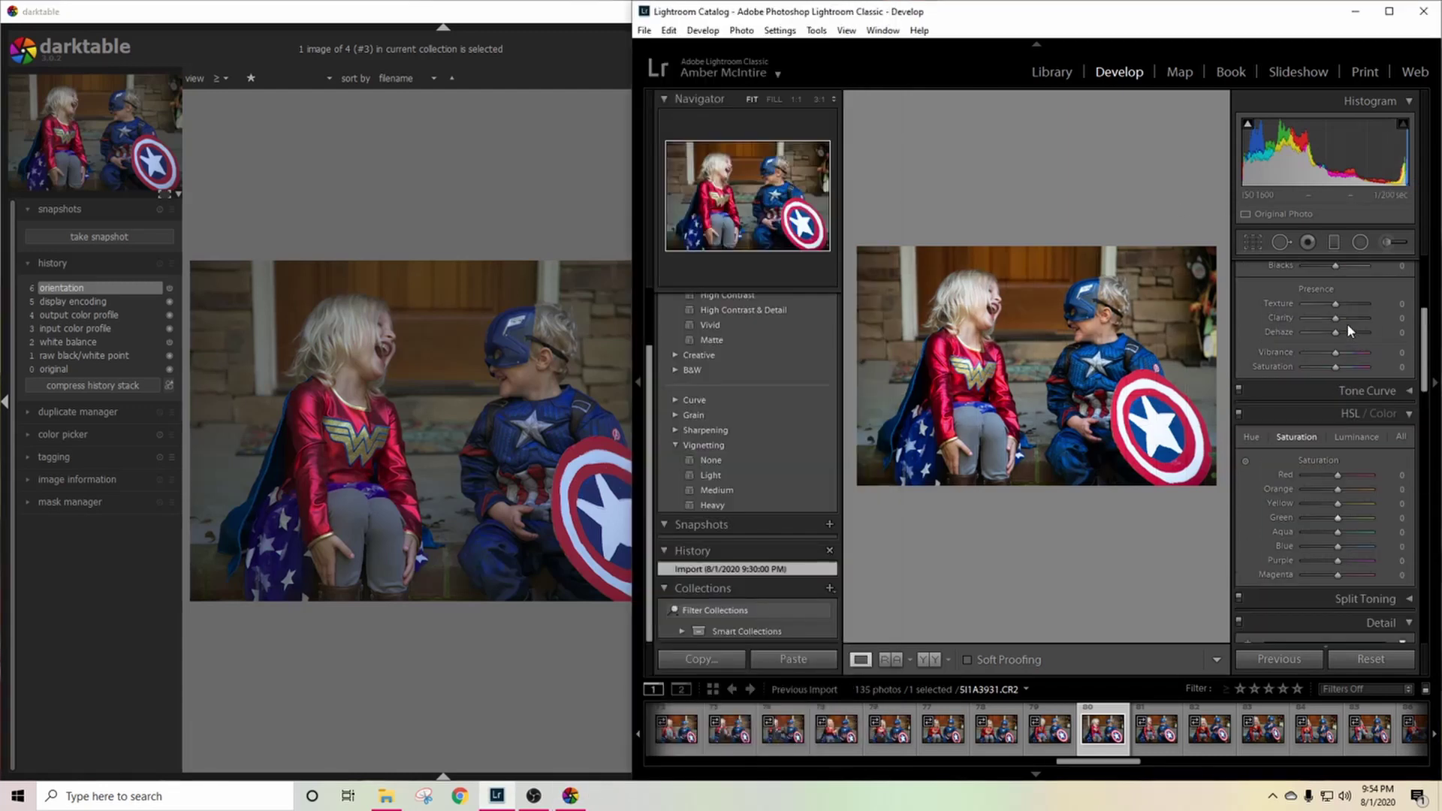
pyautogui.click(1373, 273)
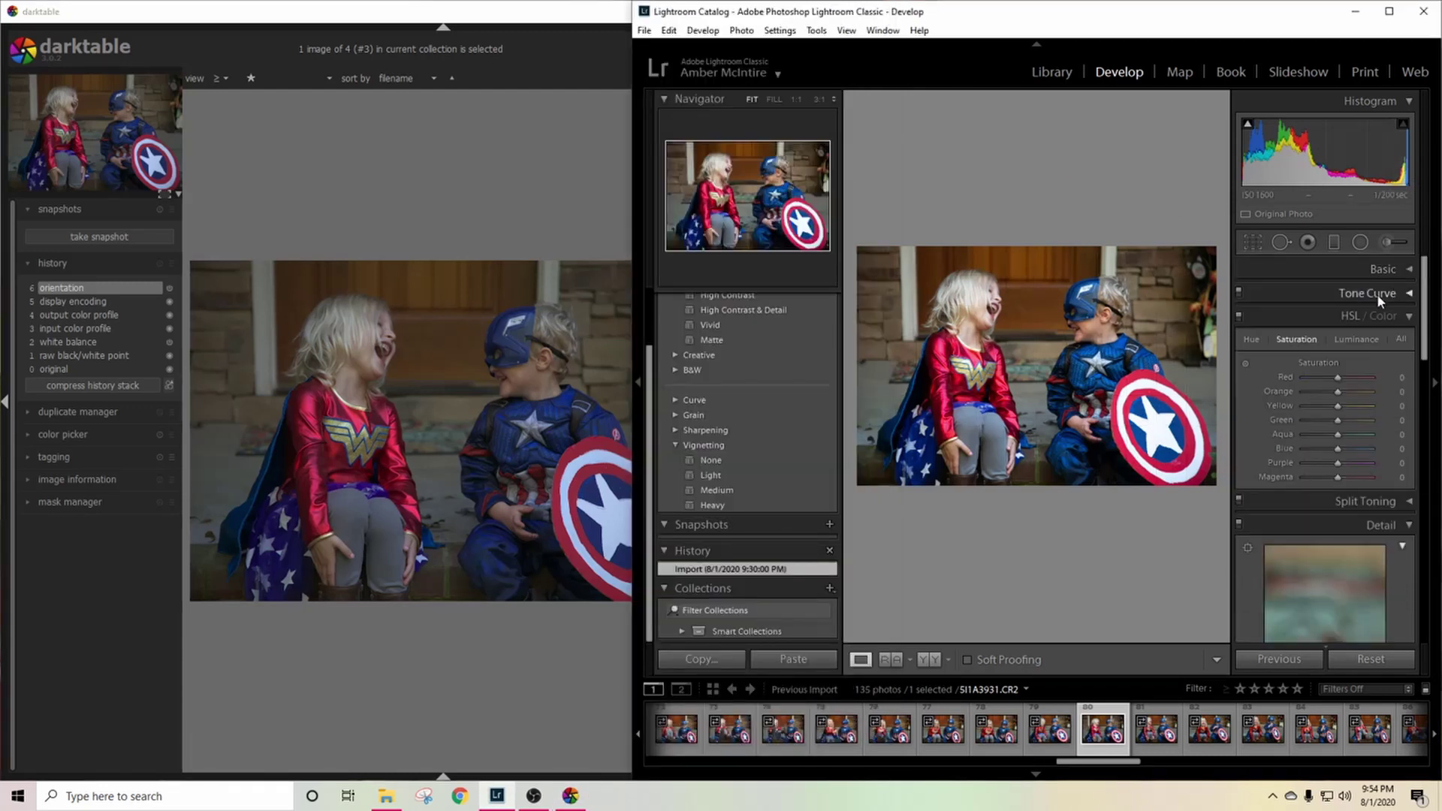
pyautogui.click(1406, 319)
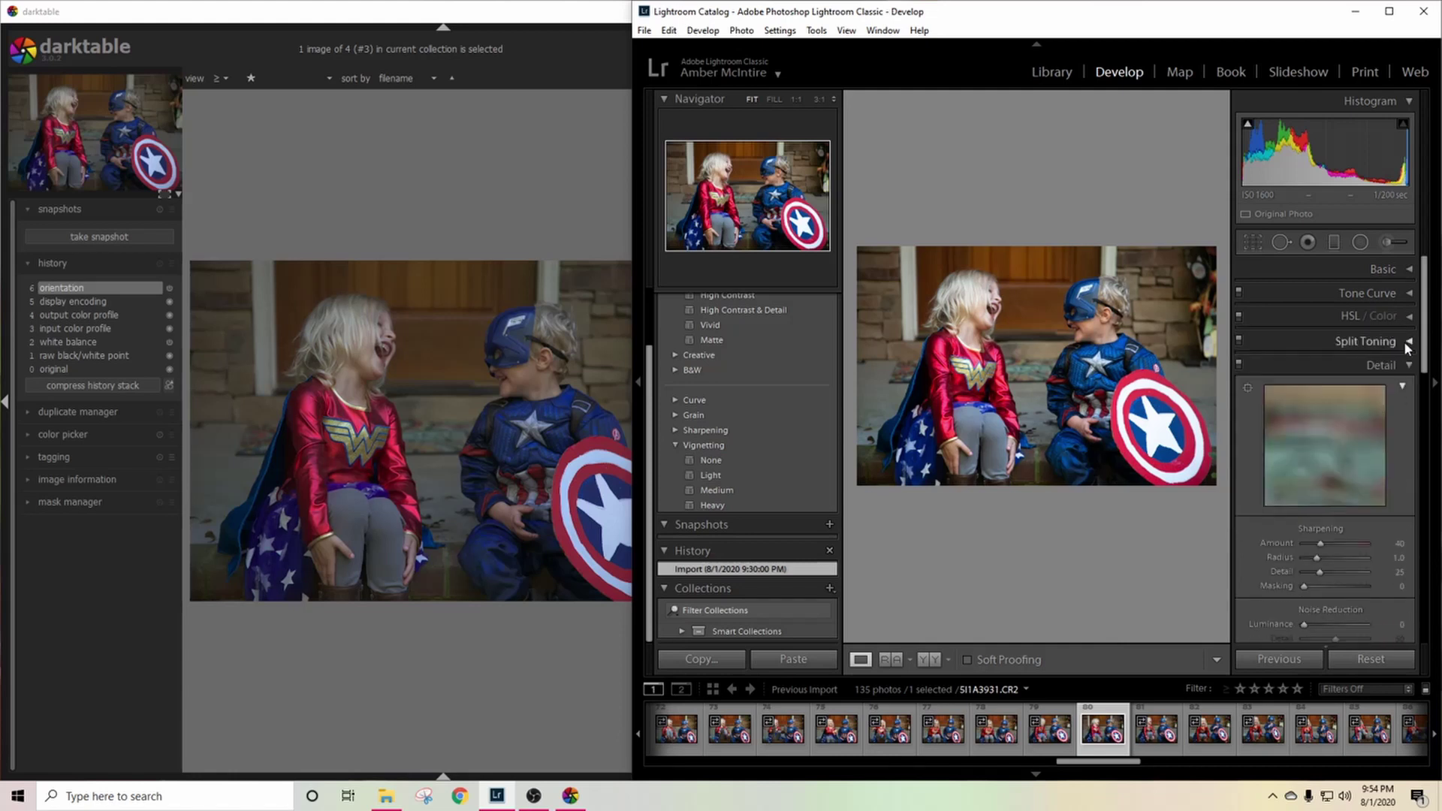
pyautogui.click(1410, 366)
pyautogui.click(1400, 390)
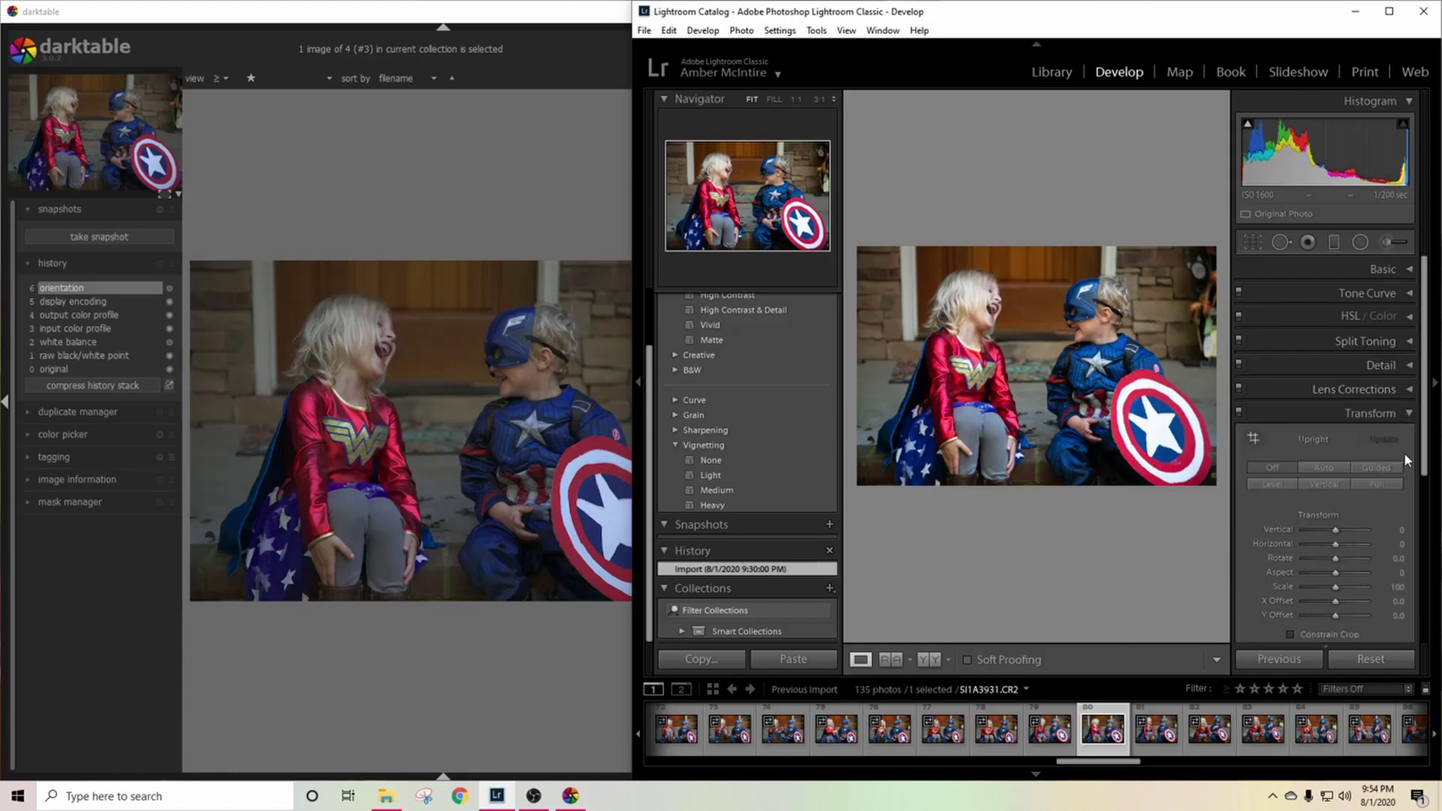
pyautogui.click(1407, 416)
pyautogui.click(1399, 439)
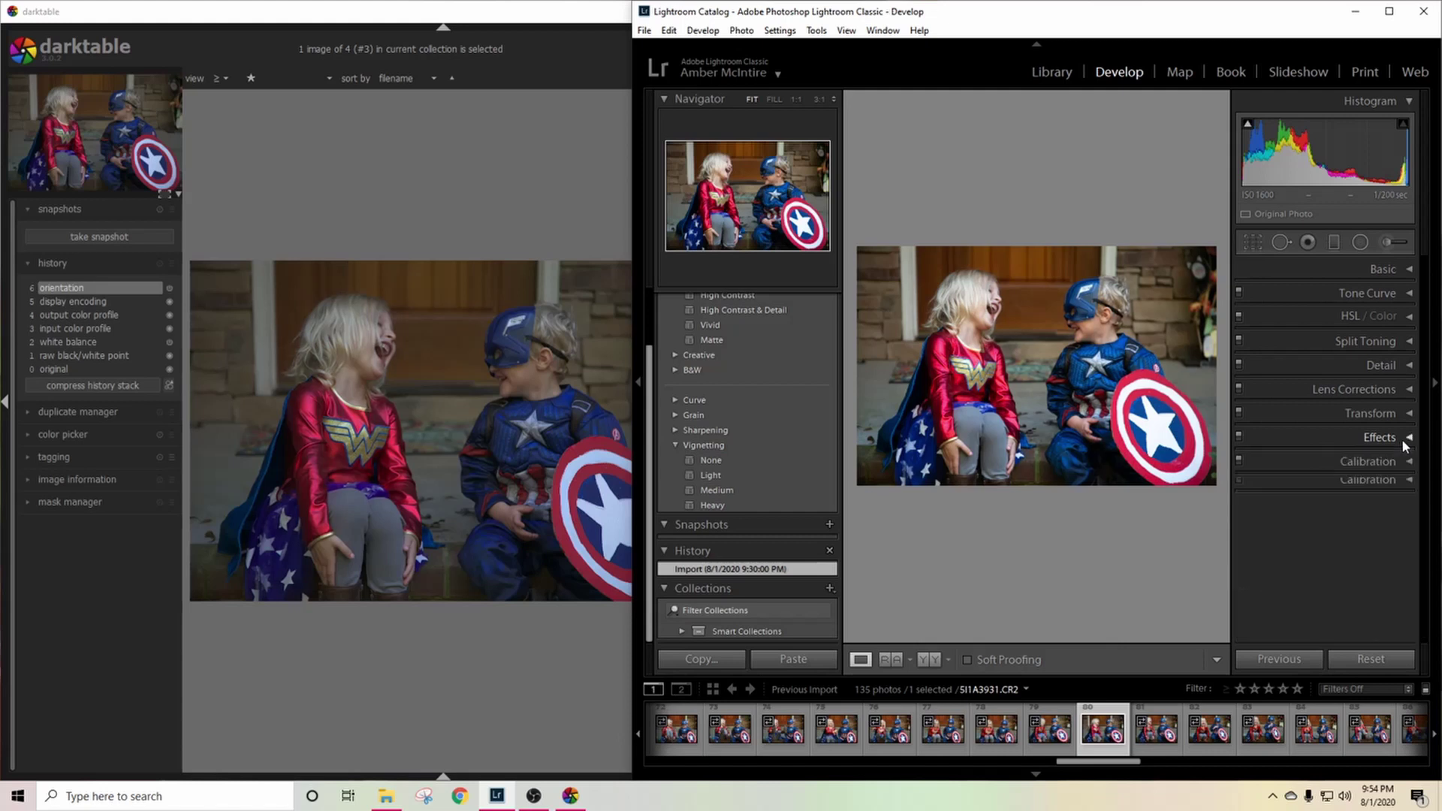
pyautogui.click(1390, 271)
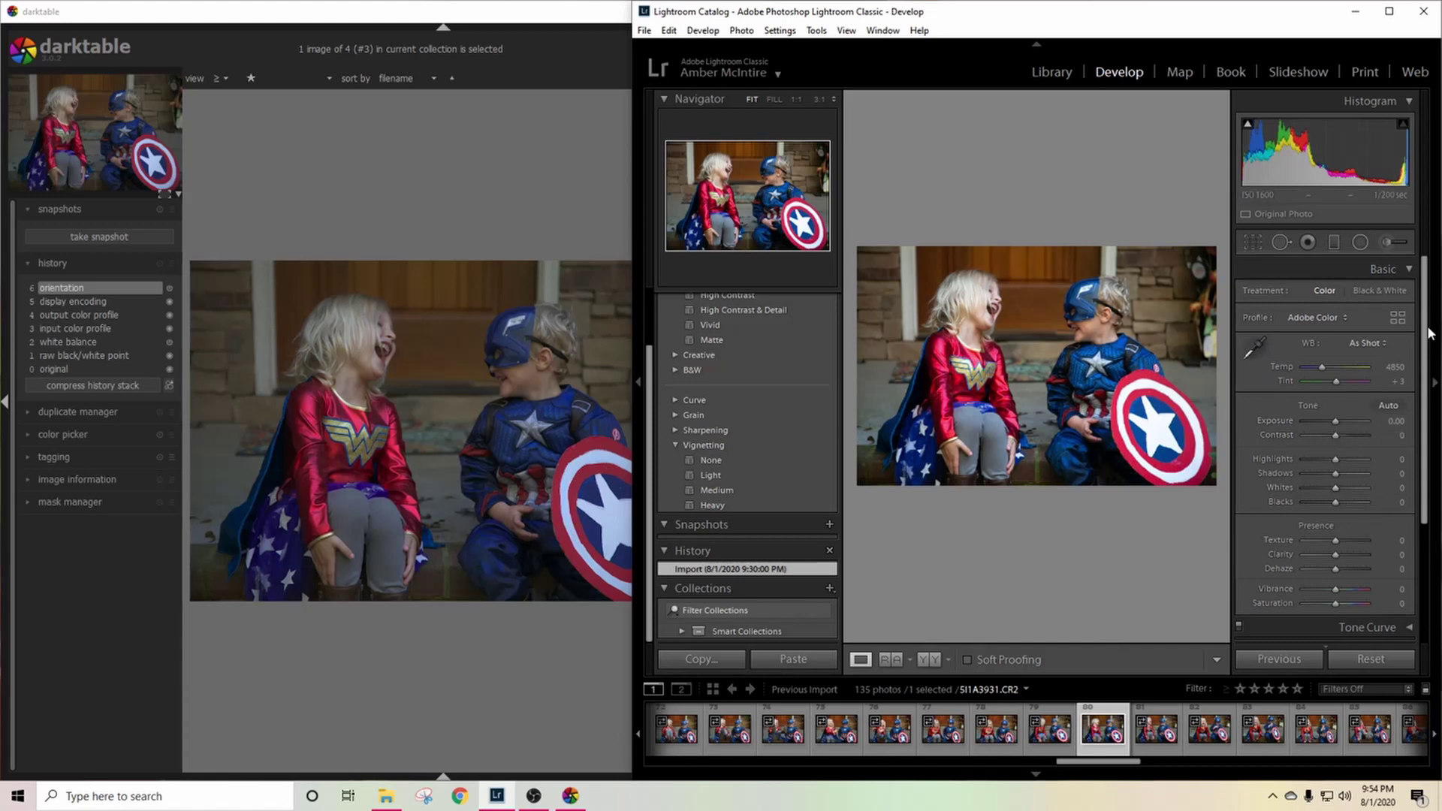
# Step: Expand the Tone Curve section, briefly checking HSL / Color saturation before collapsing it
pyautogui.scroll(-2, 1432, 367)
pyautogui.scroll(-2, 1431, 366)
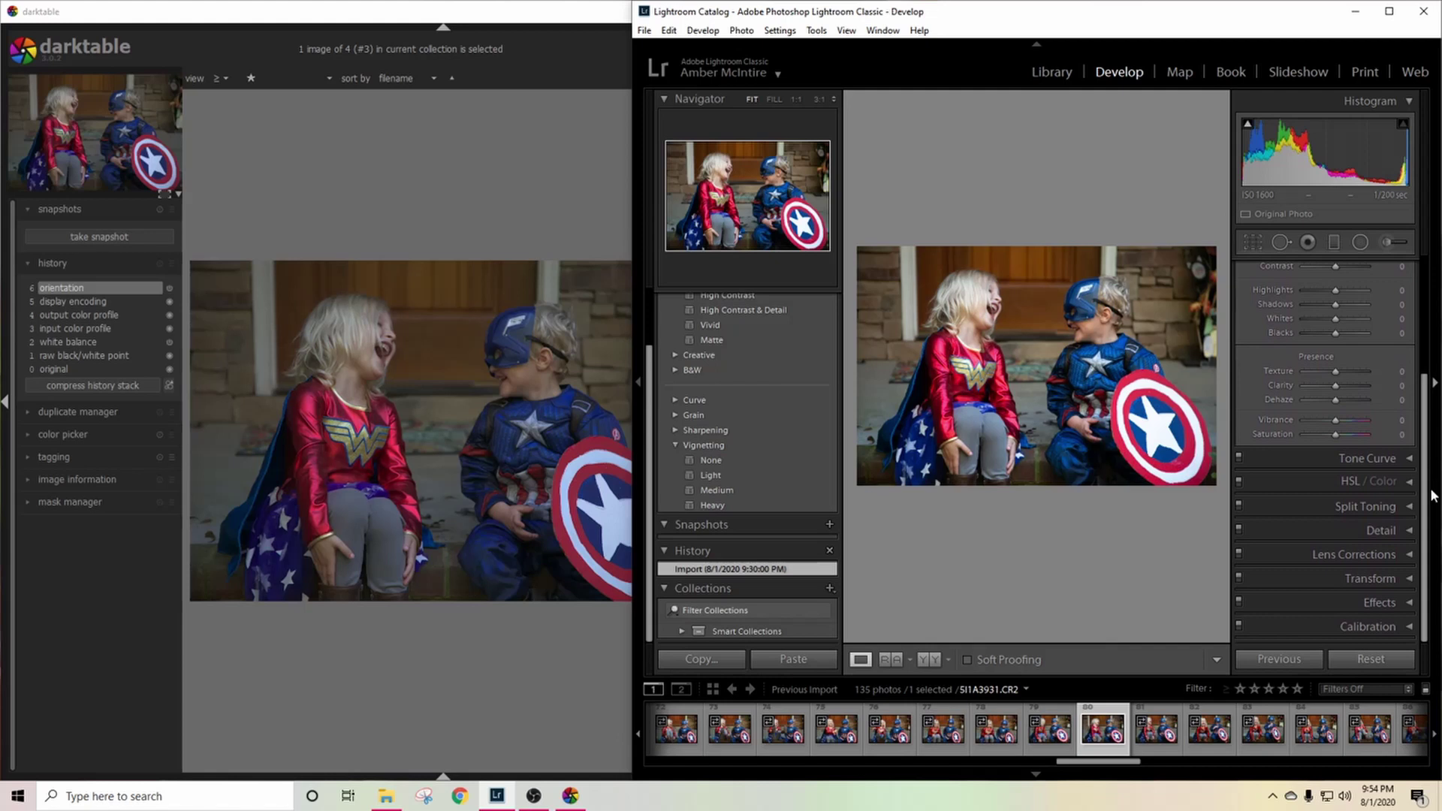
pyautogui.click(1396, 461)
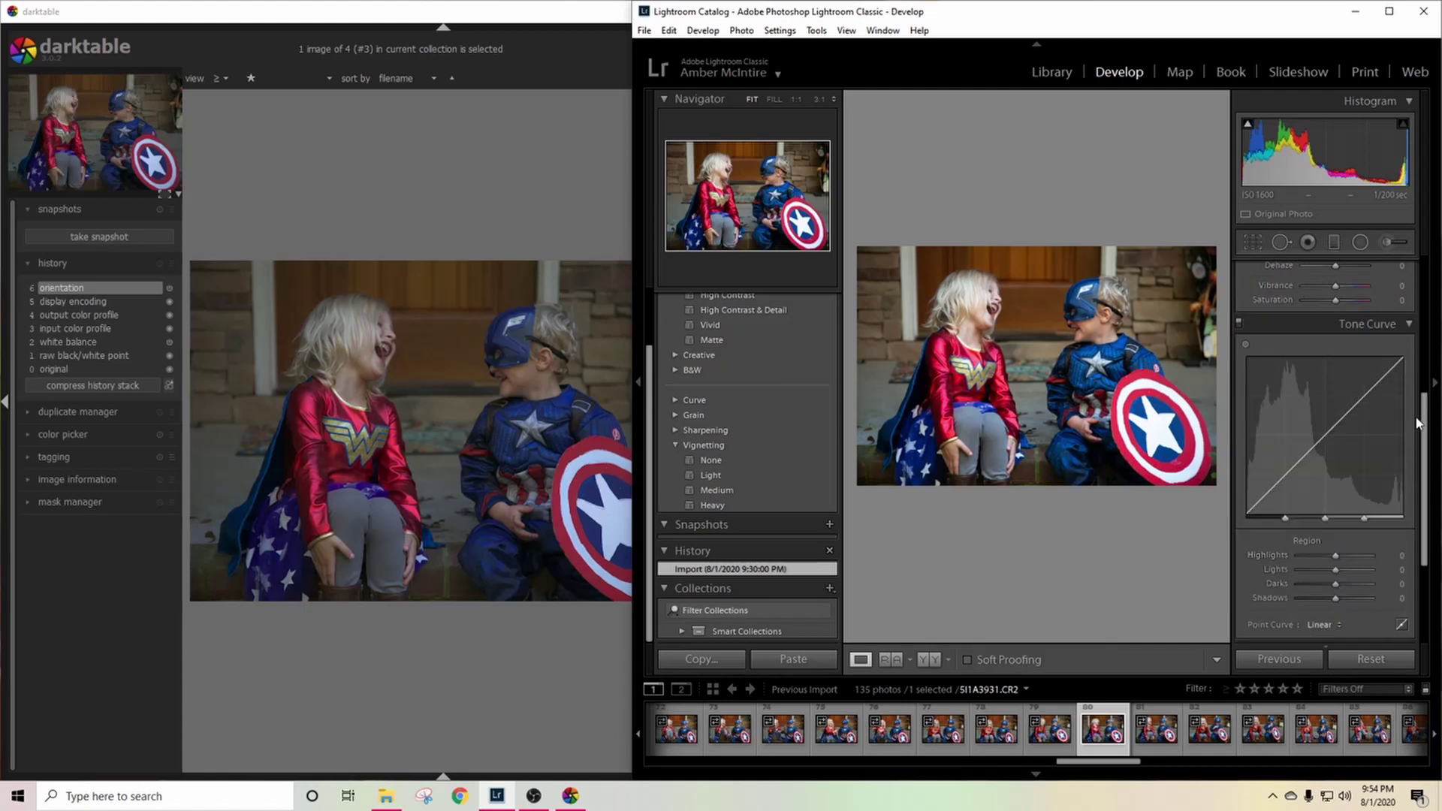
pyautogui.scroll(-4, 1418, 513)
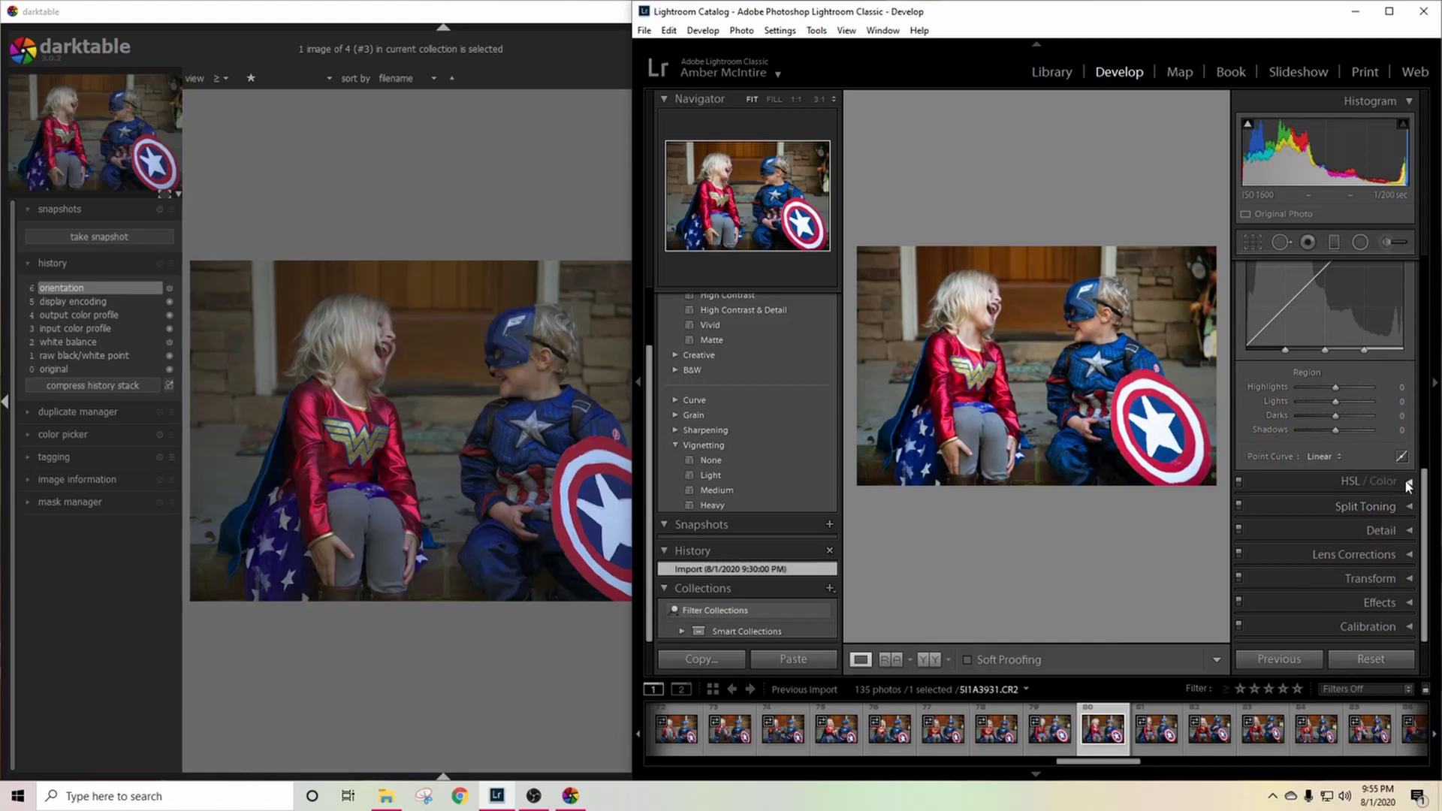
pyautogui.click(1406, 487)
pyautogui.scroll(-3, 1428, 526)
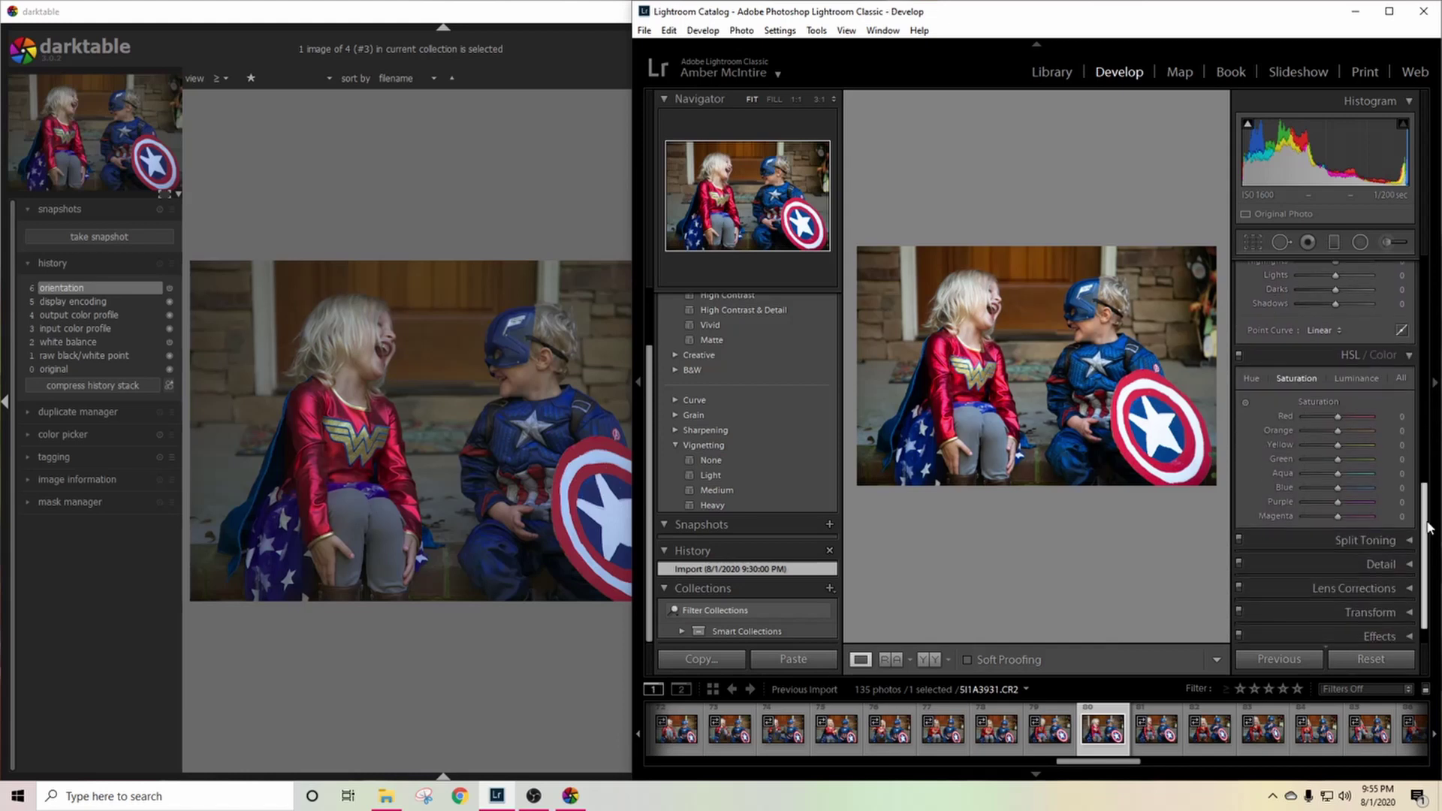
pyautogui.click(1407, 350)
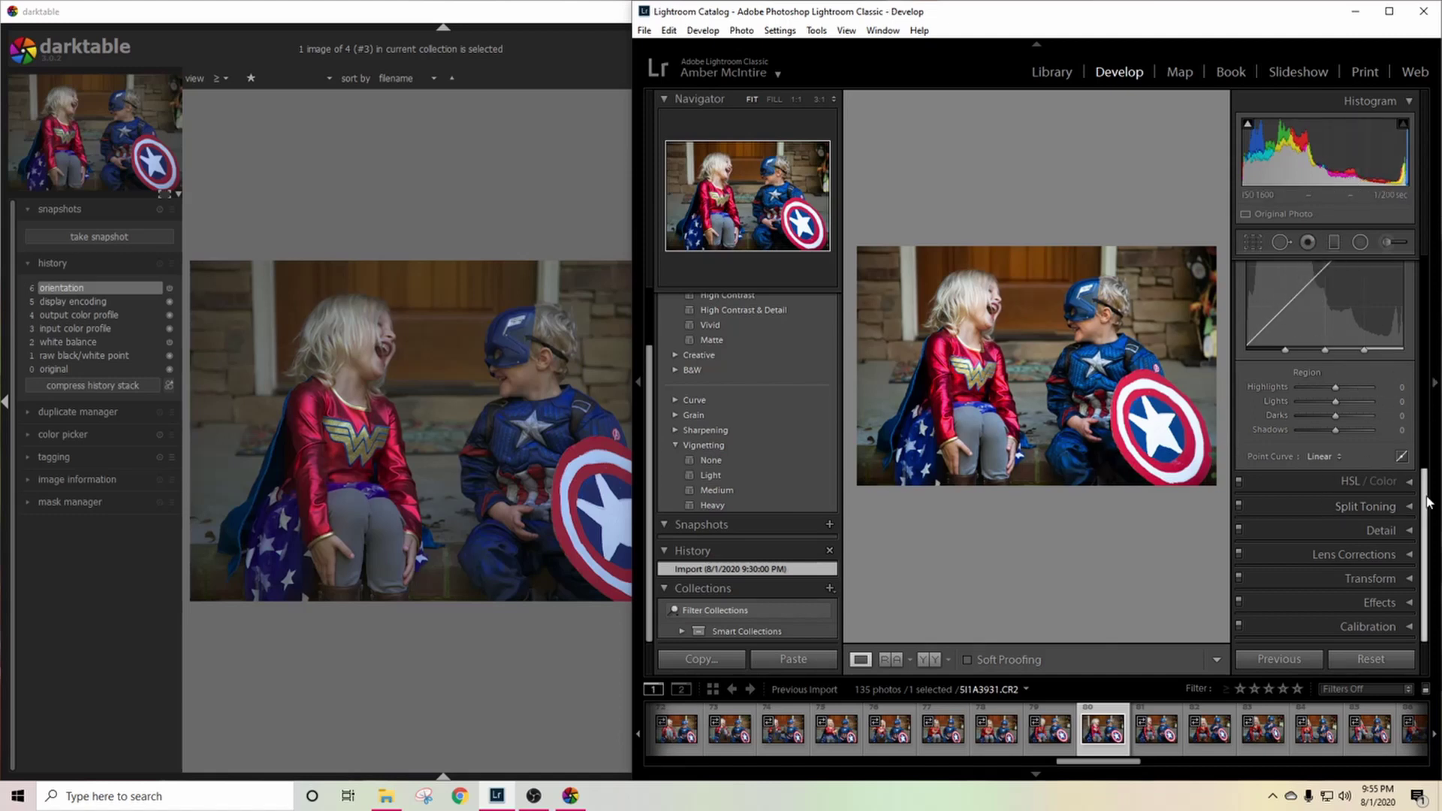
pyautogui.scroll(5, 1364, 393)
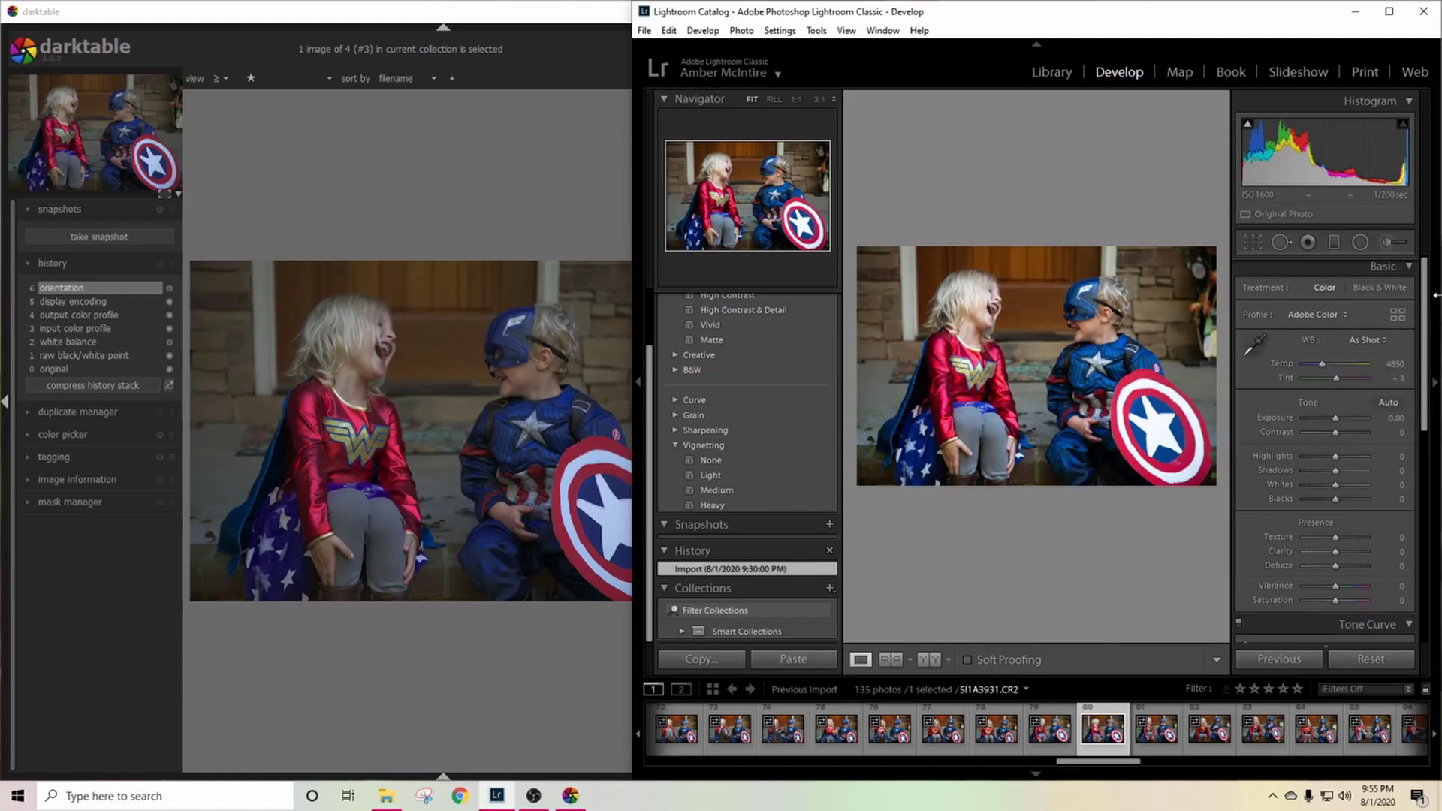
# Step: Hide and restore Lightroom's adjustment panel, then open the Effects and Detail sections
pyautogui.moveTo(1427, 319); pyautogui.dragTo(1427, 528)
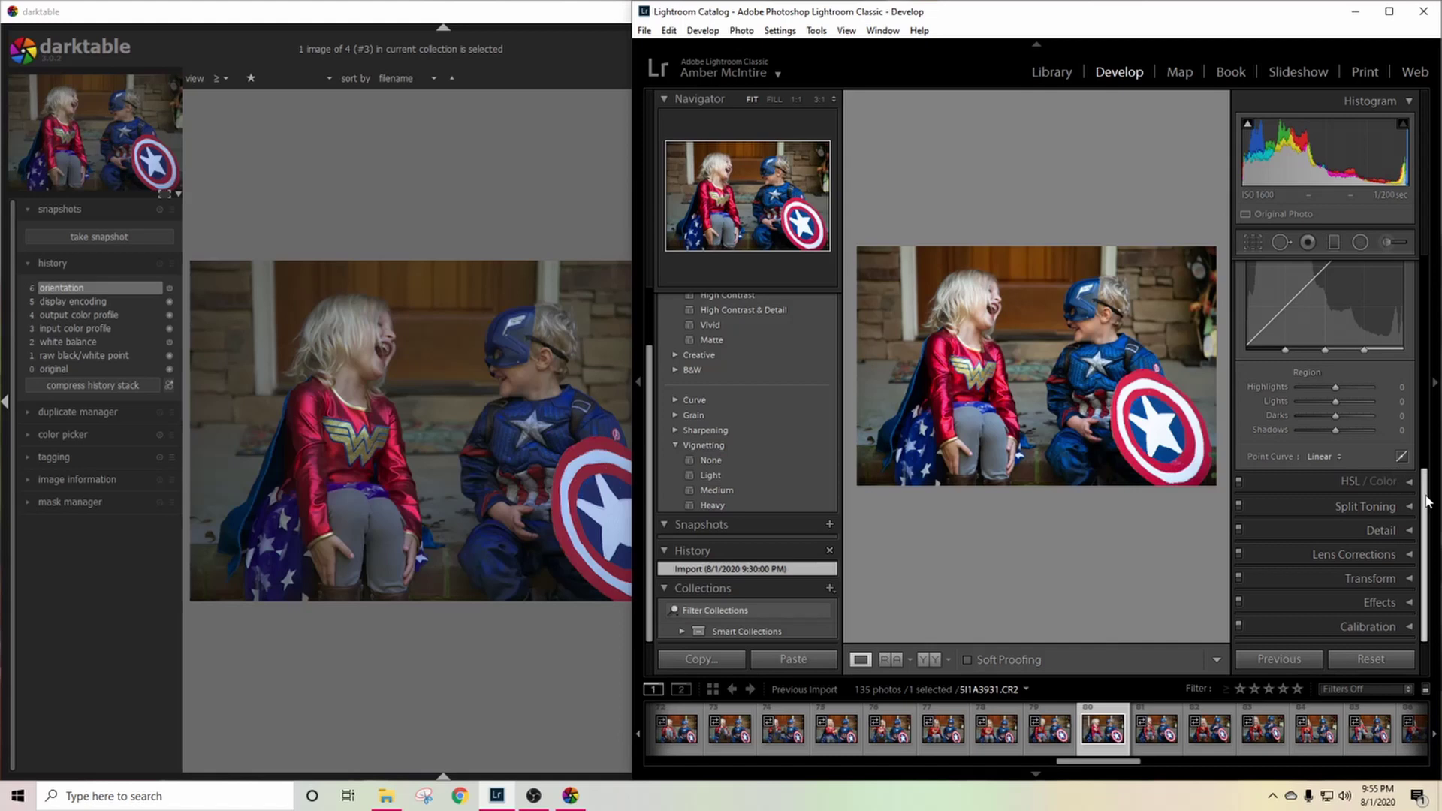
pyautogui.click(1433, 439)
pyautogui.click(1430, 454)
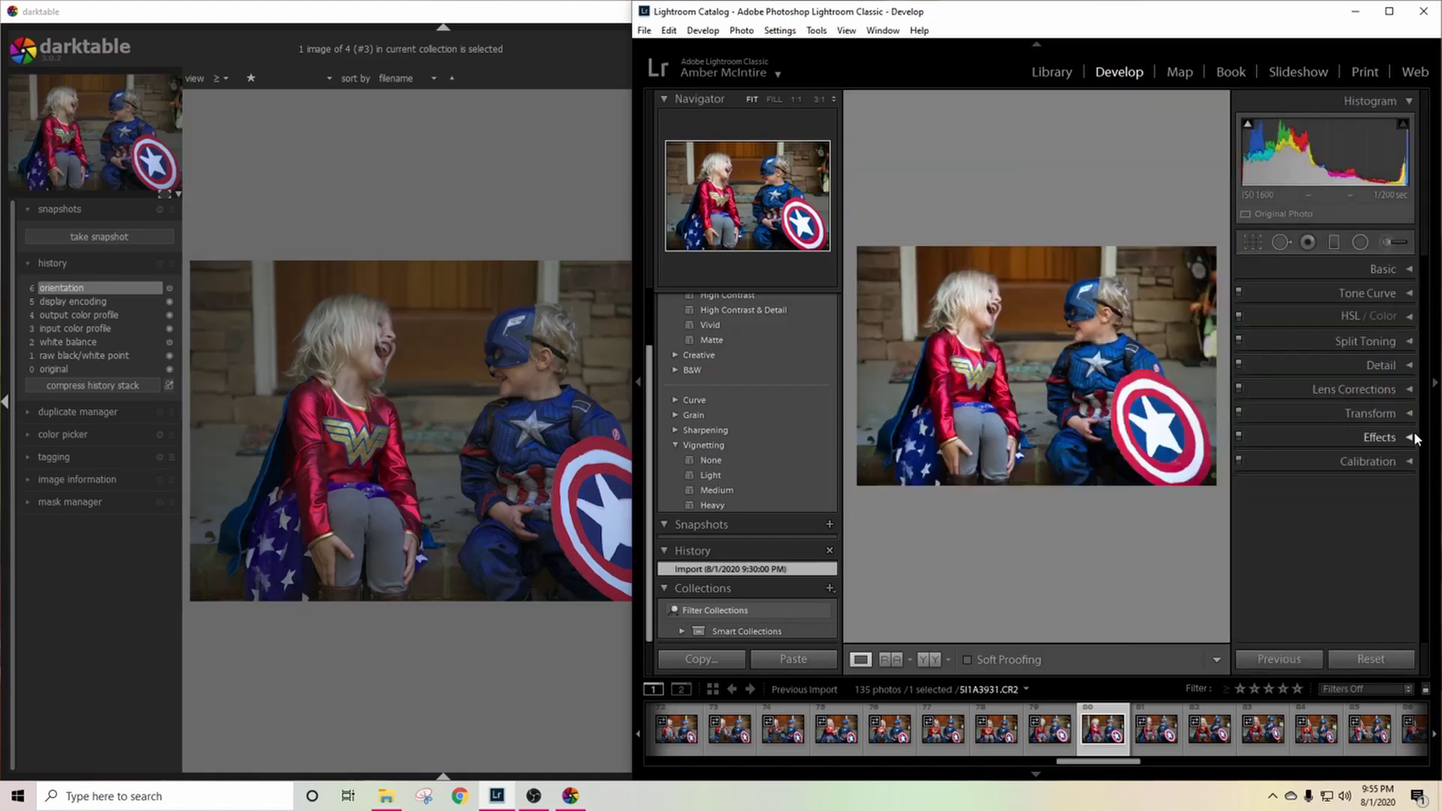
pyautogui.click(1410, 437)
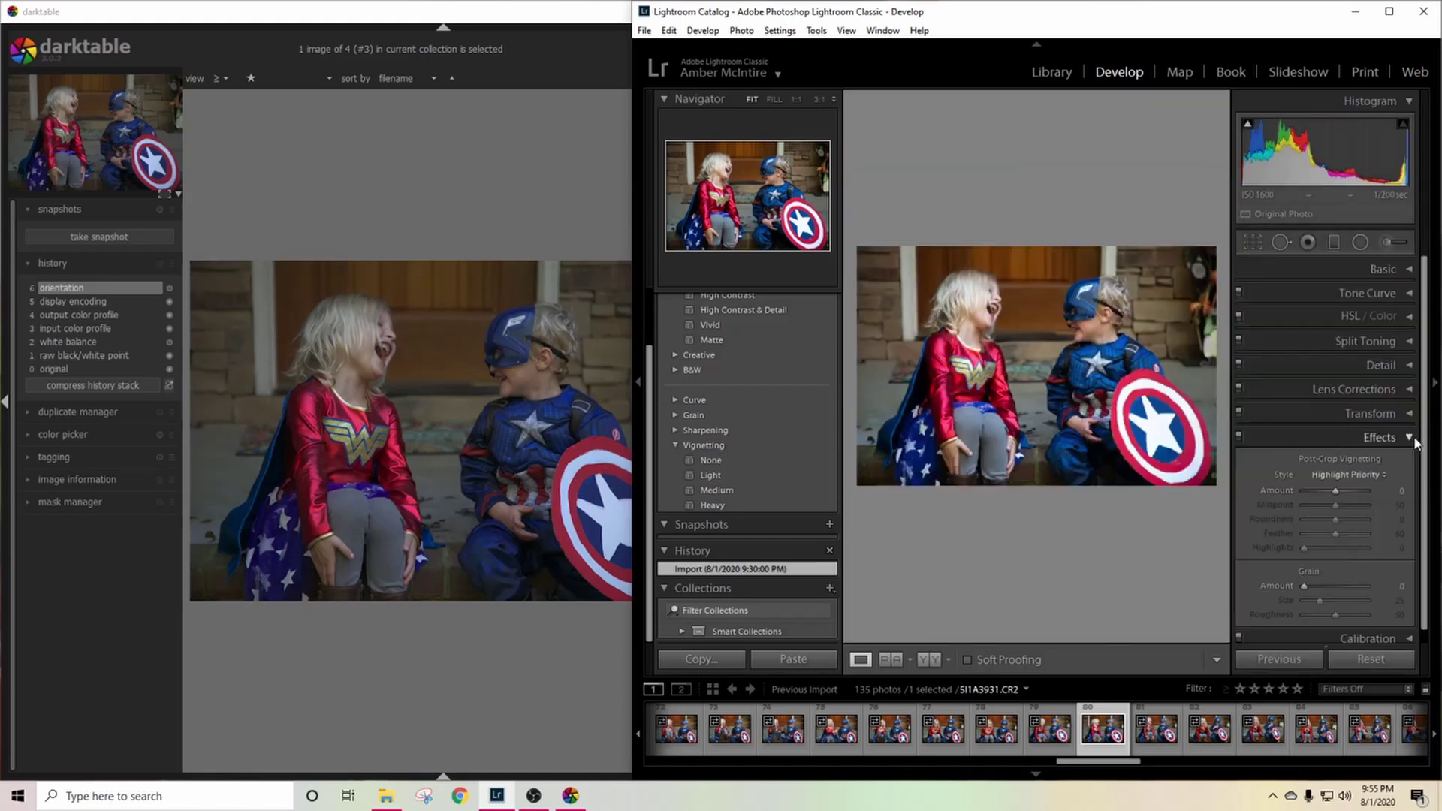
pyautogui.click(1388, 368)
pyautogui.scroll(2, 1375, 353)
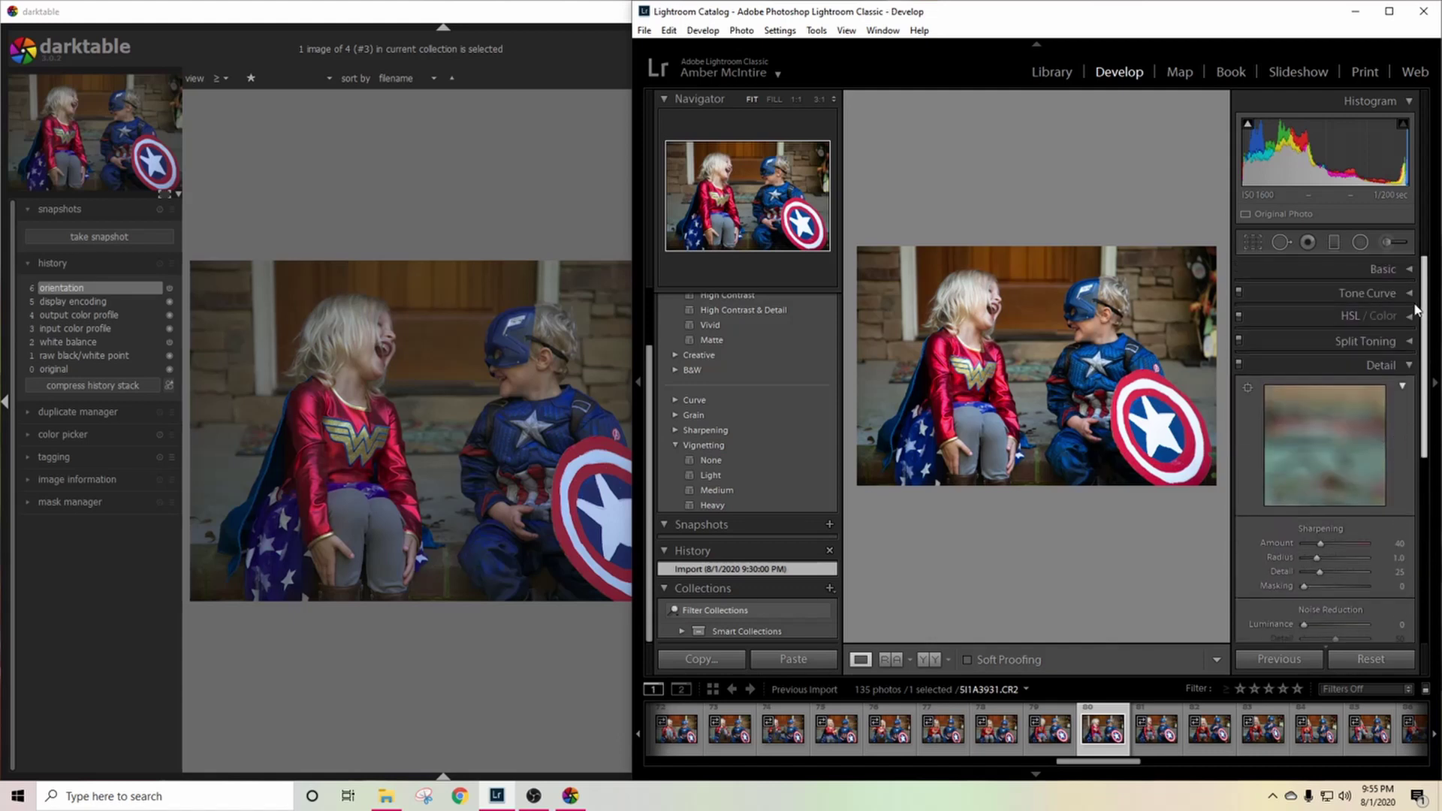
# Step: Collapse Split Toning, Basic, Detail and Effects, then bring darktable back in front
pyautogui.click(1371, 341)
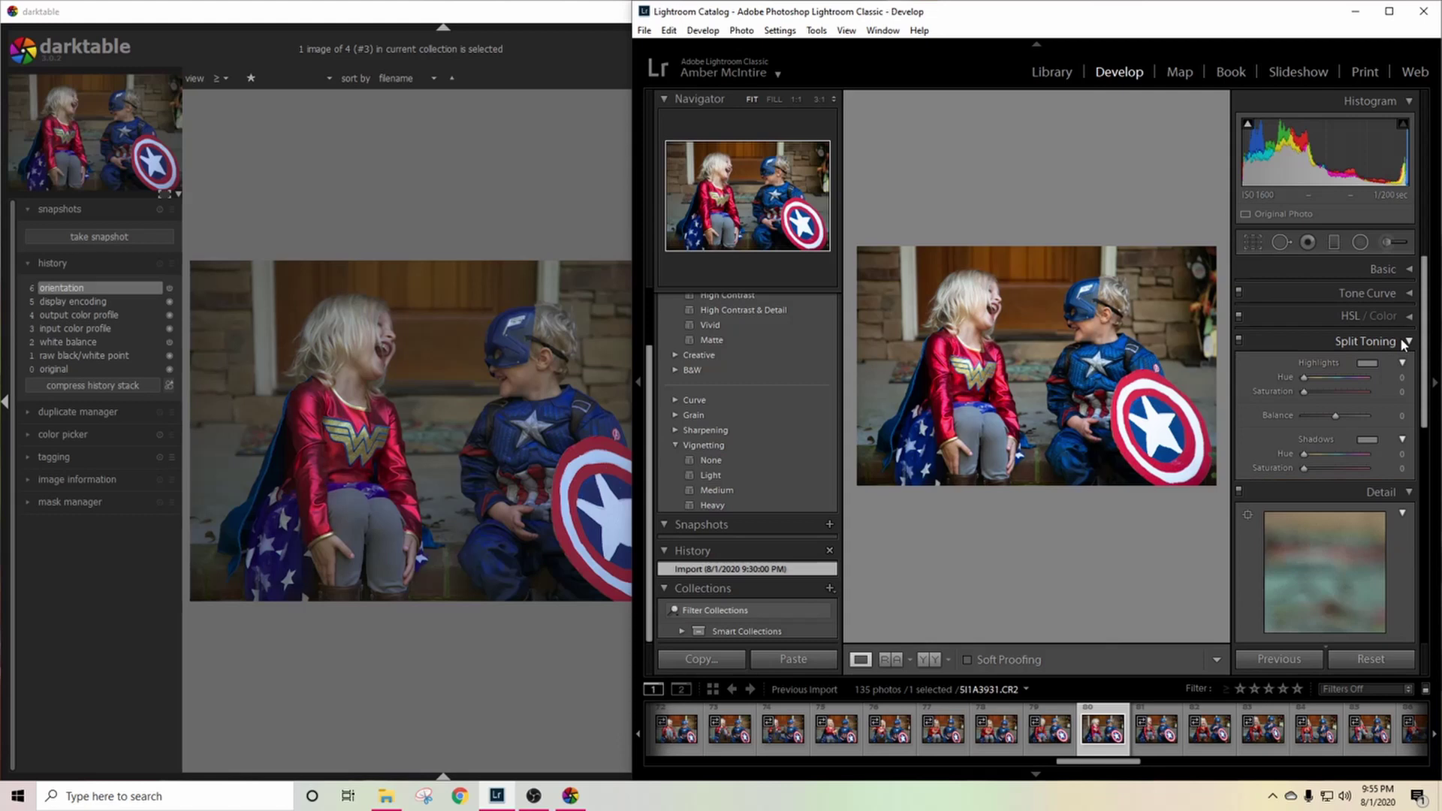
pyautogui.click(1388, 270)
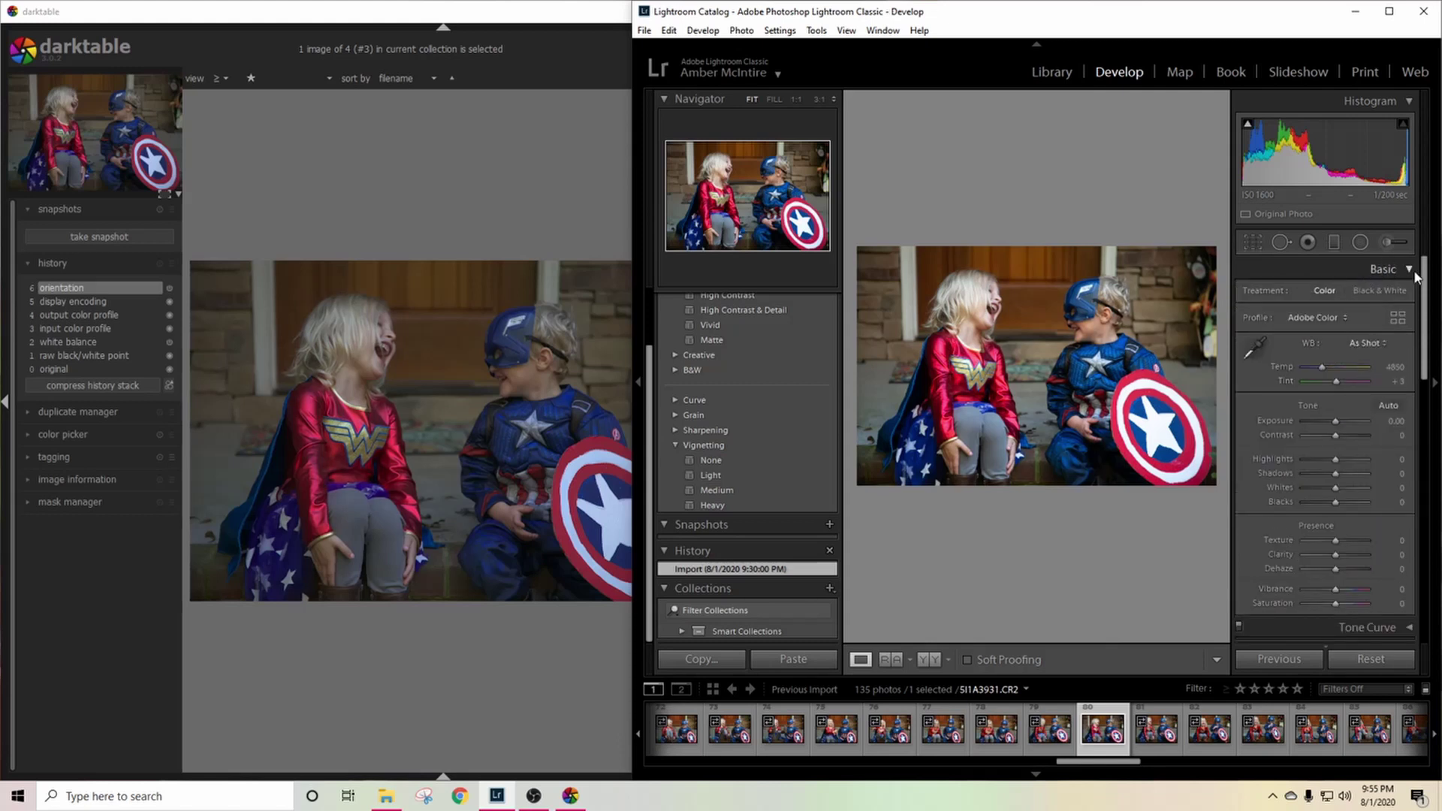
pyautogui.click(1388, 269)
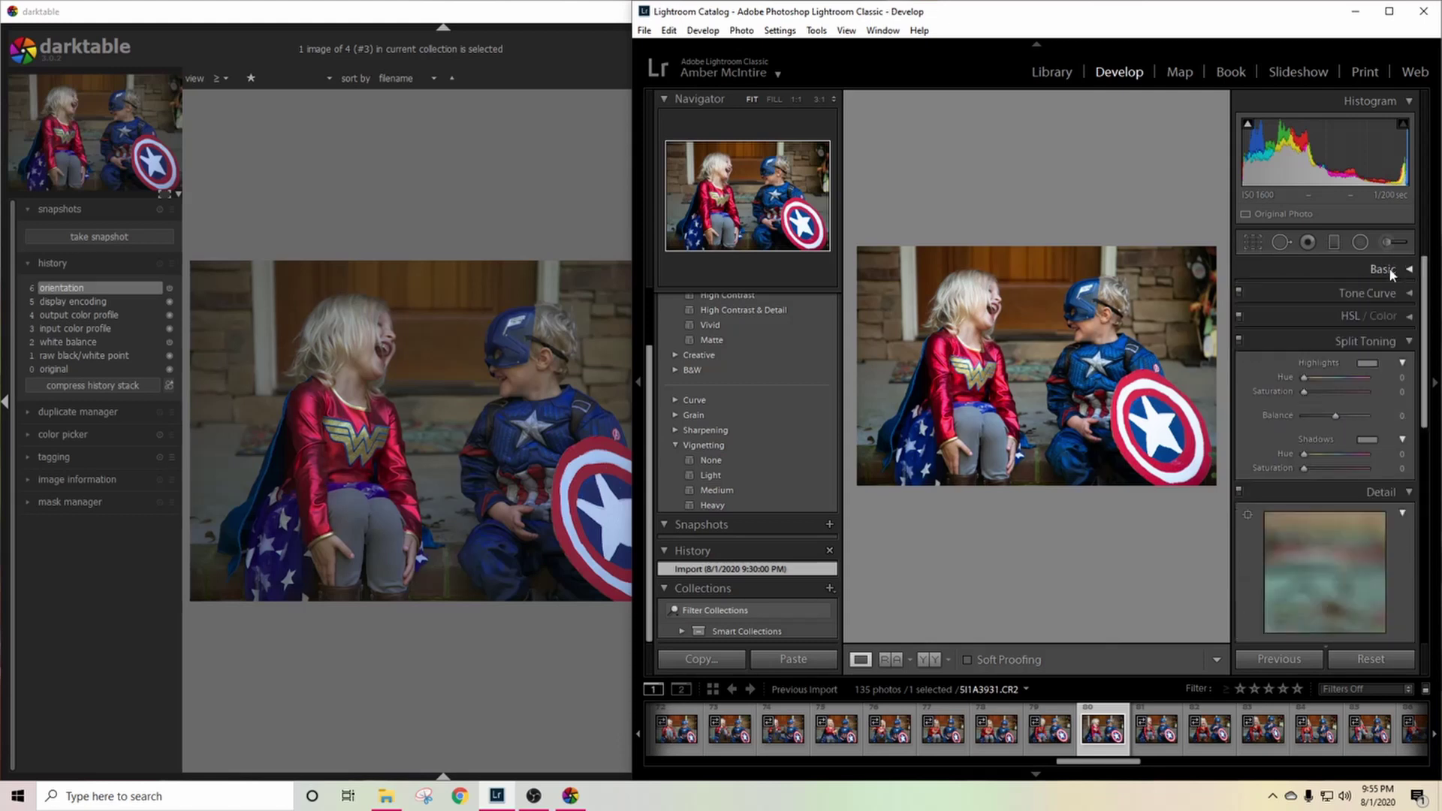
pyautogui.click(1406, 343)
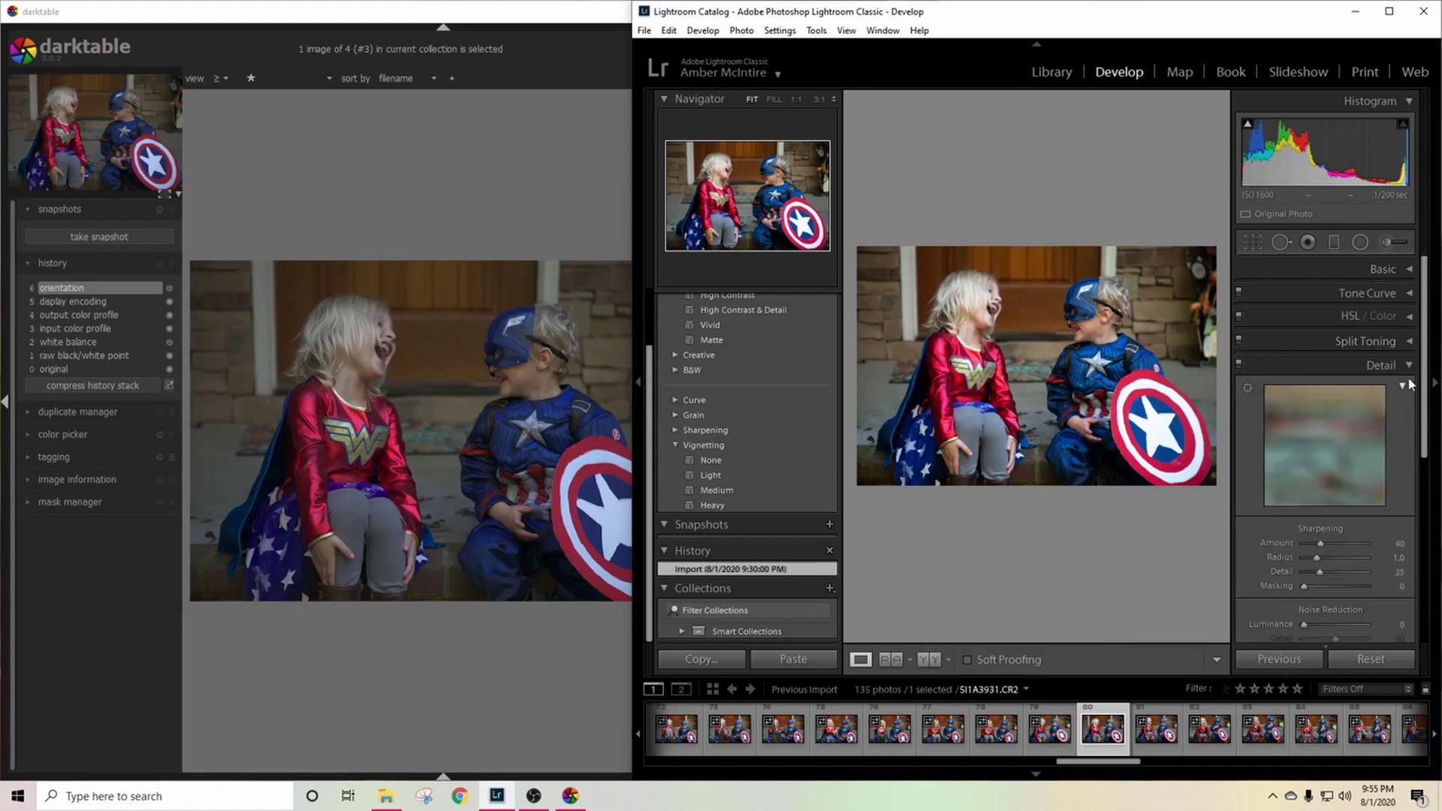
pyautogui.click(1407, 366)
pyautogui.click(1407, 440)
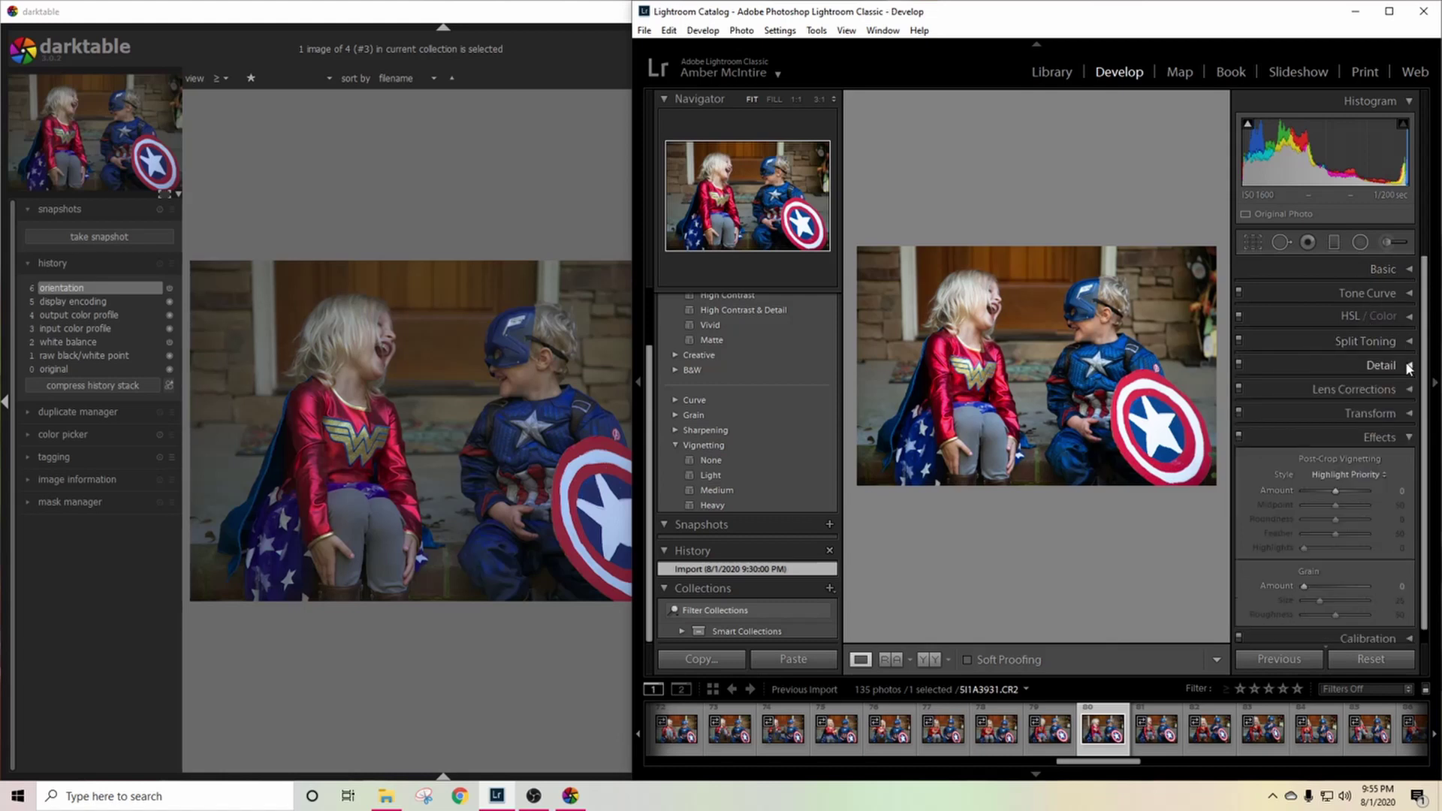
pyautogui.click(1404, 439)
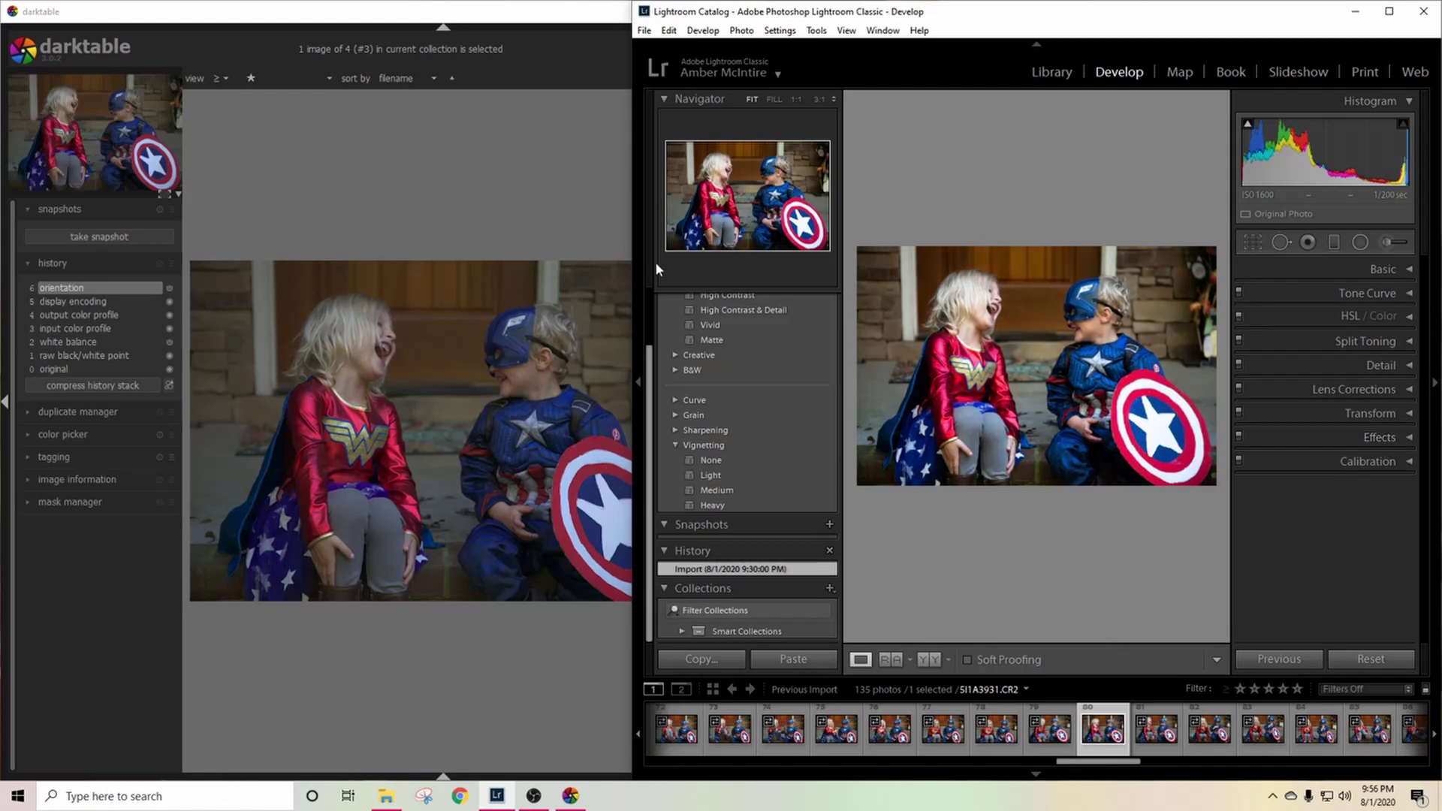
pyautogui.click(453, 178)
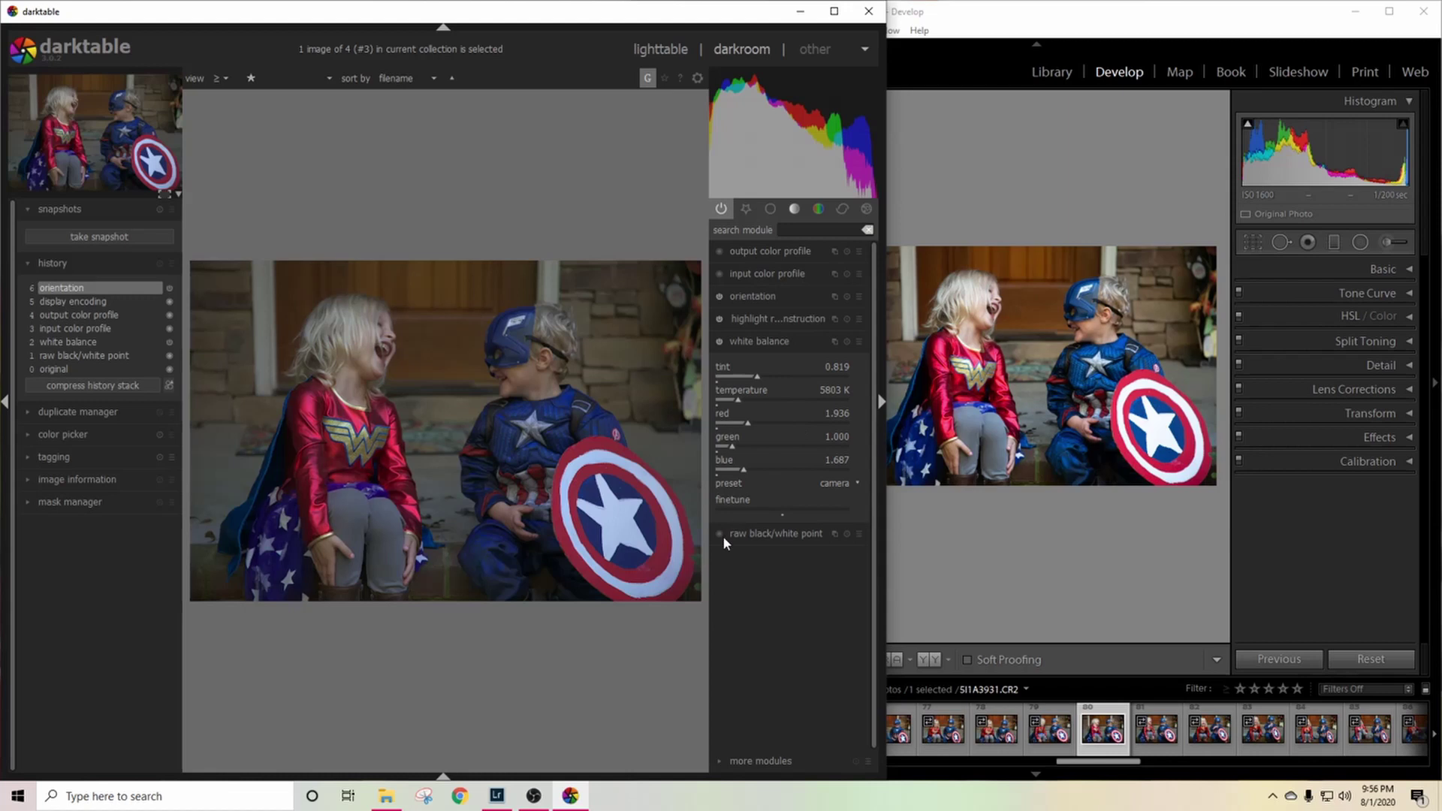
# Step: Switch darktable's module list from the effects group to the base group, white balance collapsed
pyautogui.click(869, 211)
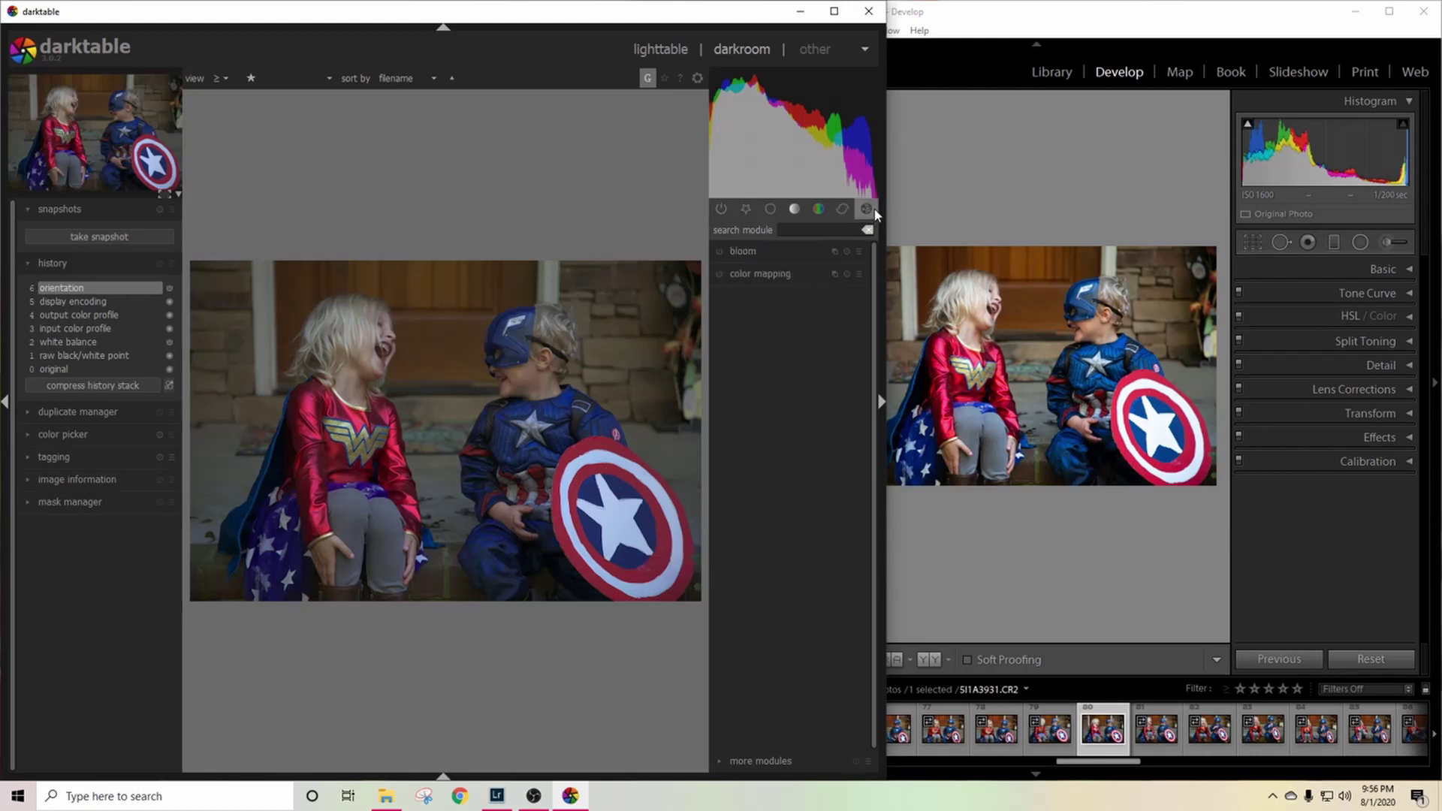
pyautogui.click(795, 277)
pyautogui.click(781, 208)
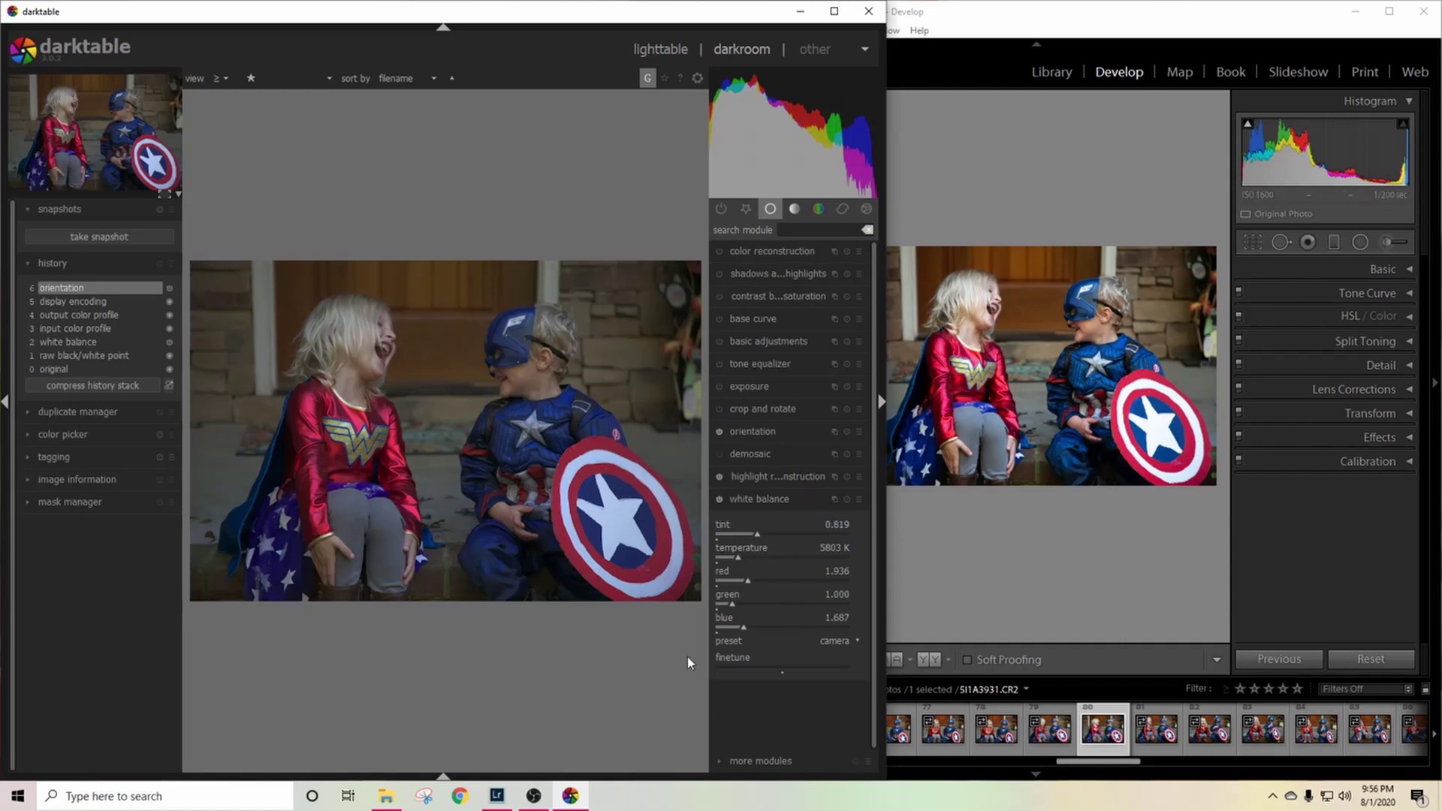
pyautogui.click(769, 209)
pyautogui.click(770, 208)
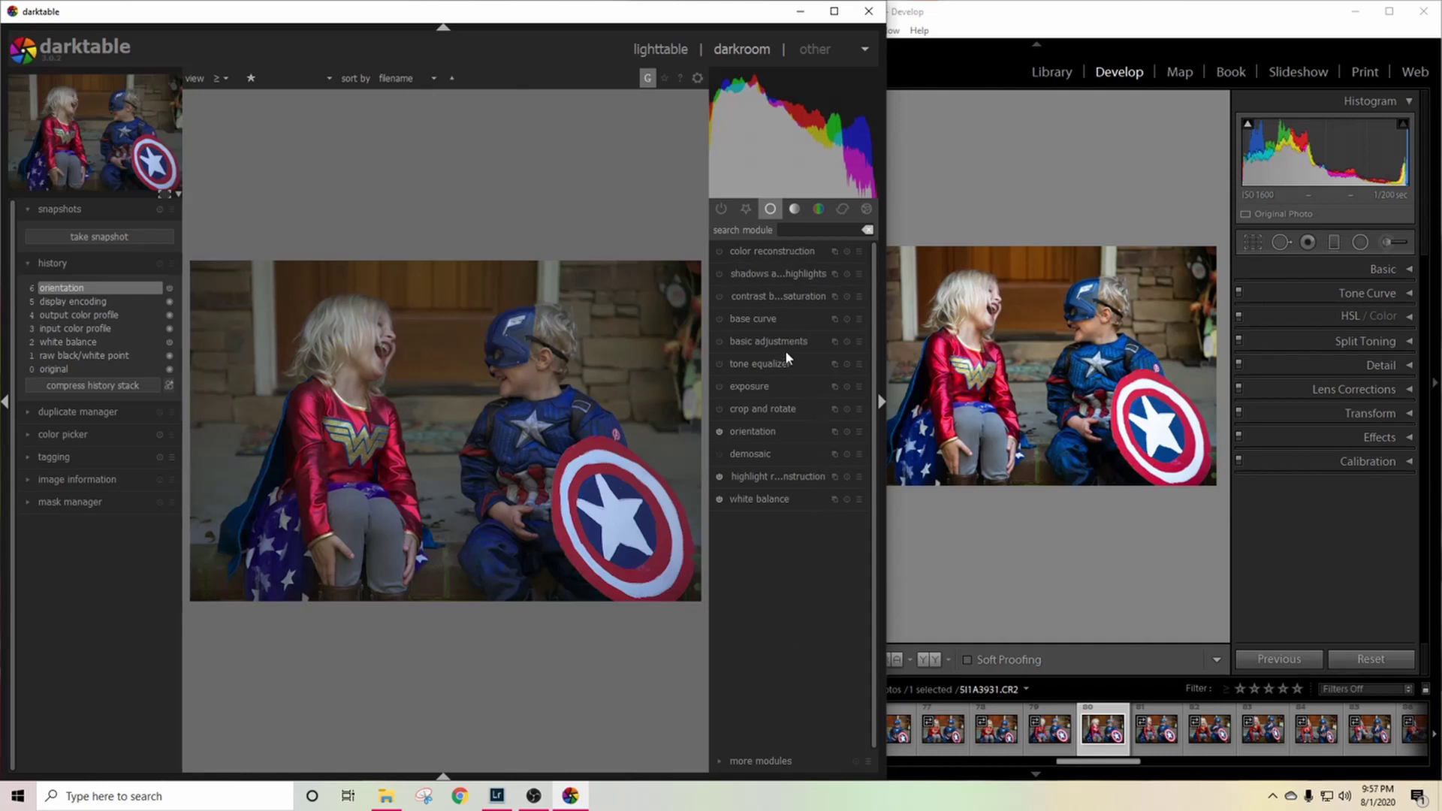
# Step: Apply the 'canon eos like alternate' preset in the base curve module
pyautogui.click(792, 318)
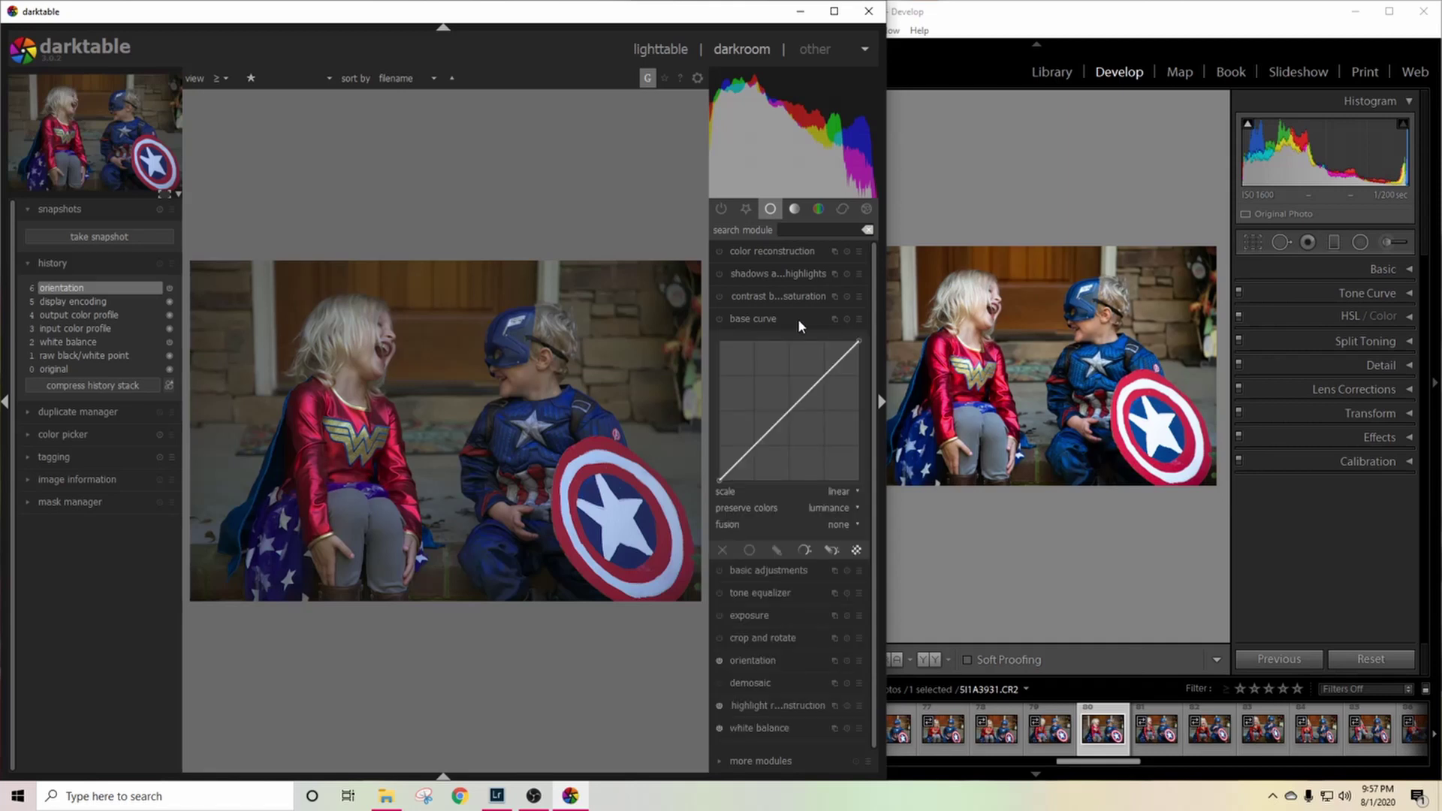
pyautogui.click(858, 320)
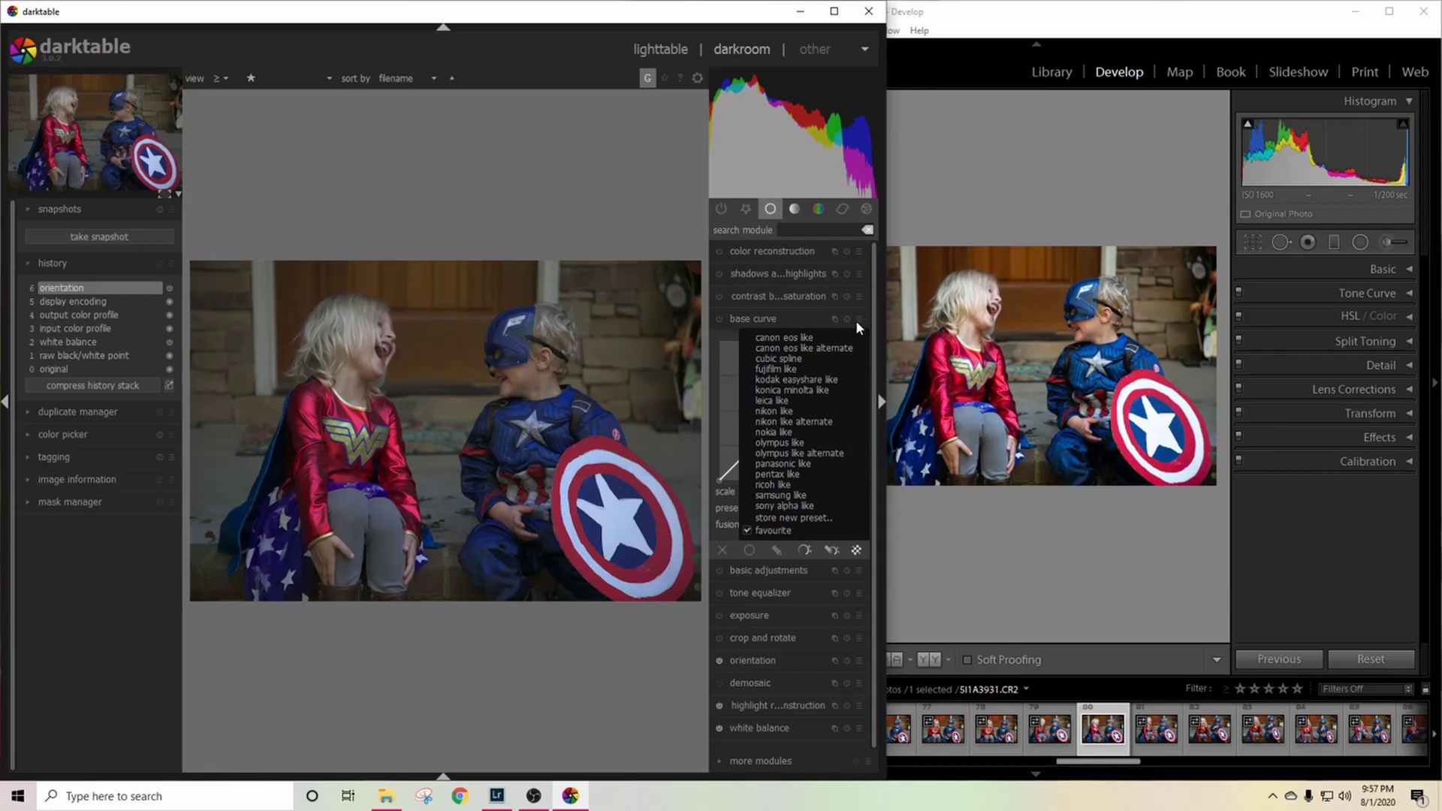
pyautogui.click(852, 339)
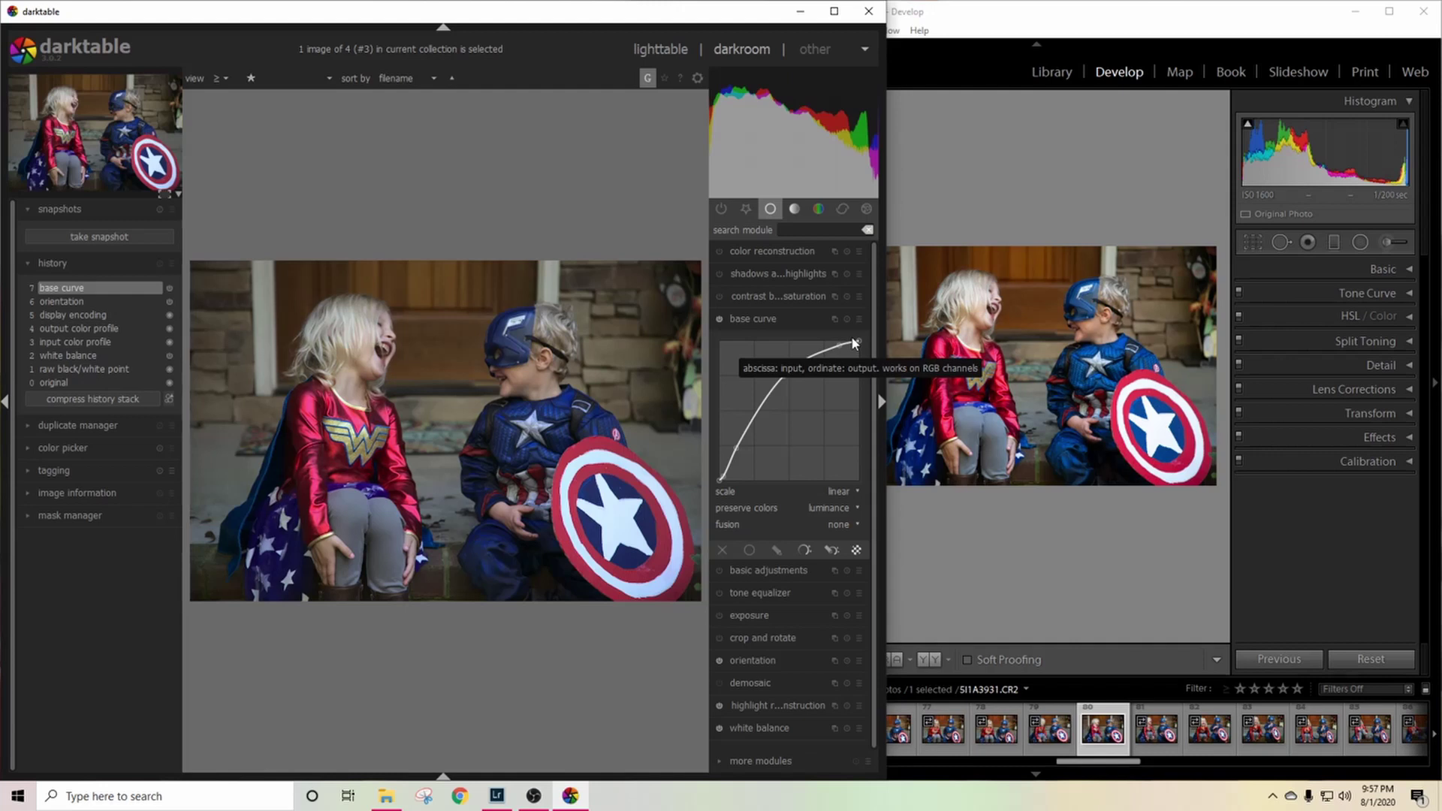
pyautogui.click(857, 321)
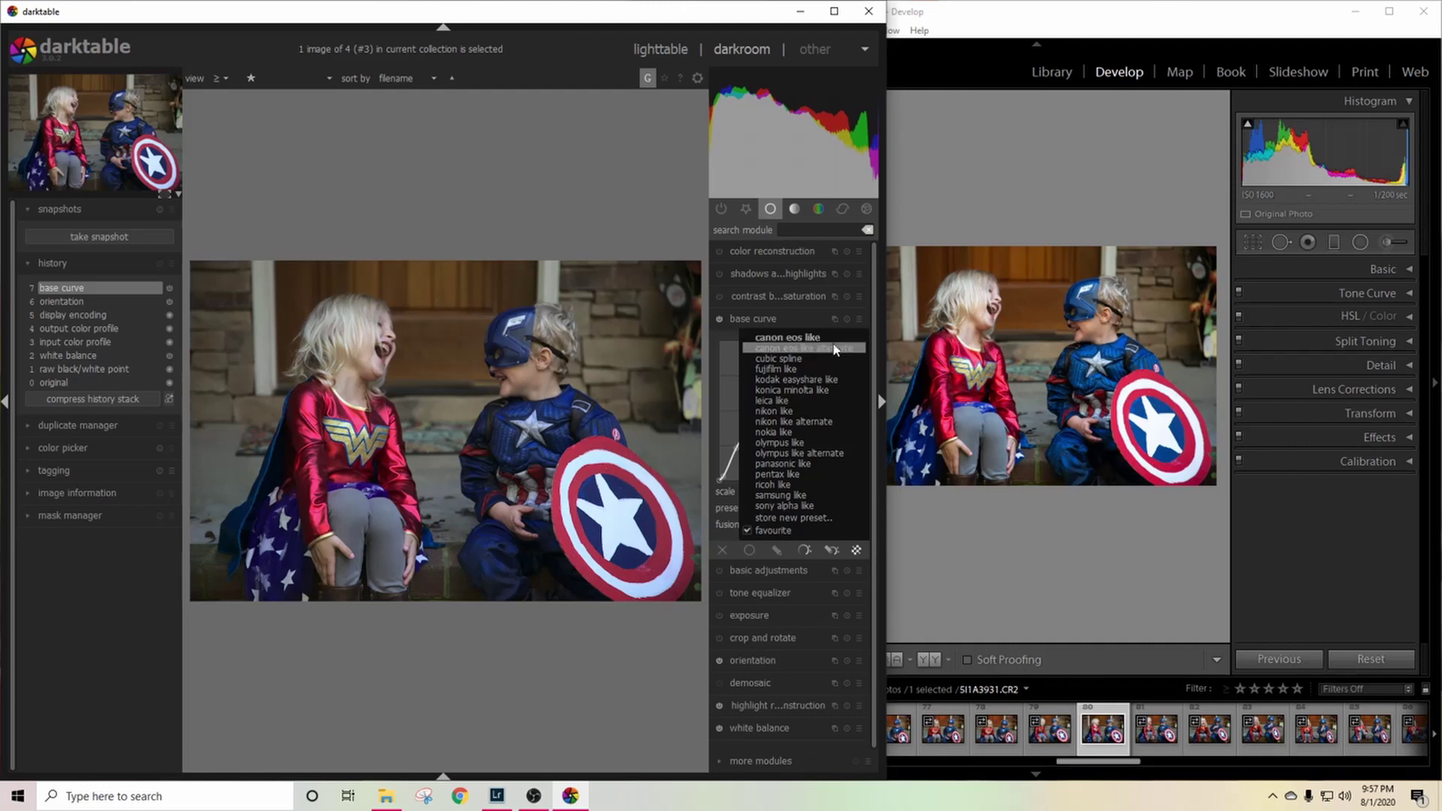
pyautogui.click(832, 348)
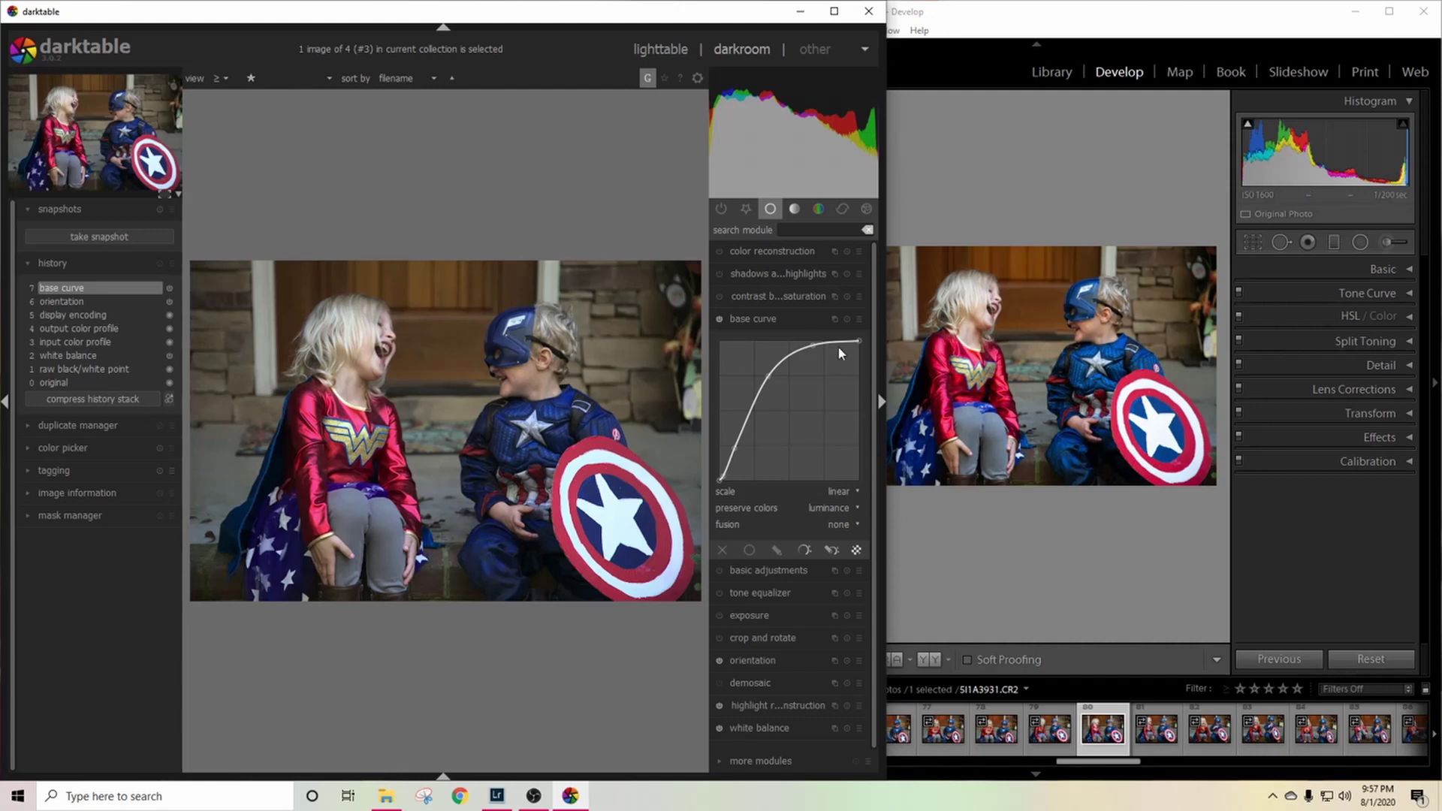
pyautogui.click(859, 318)
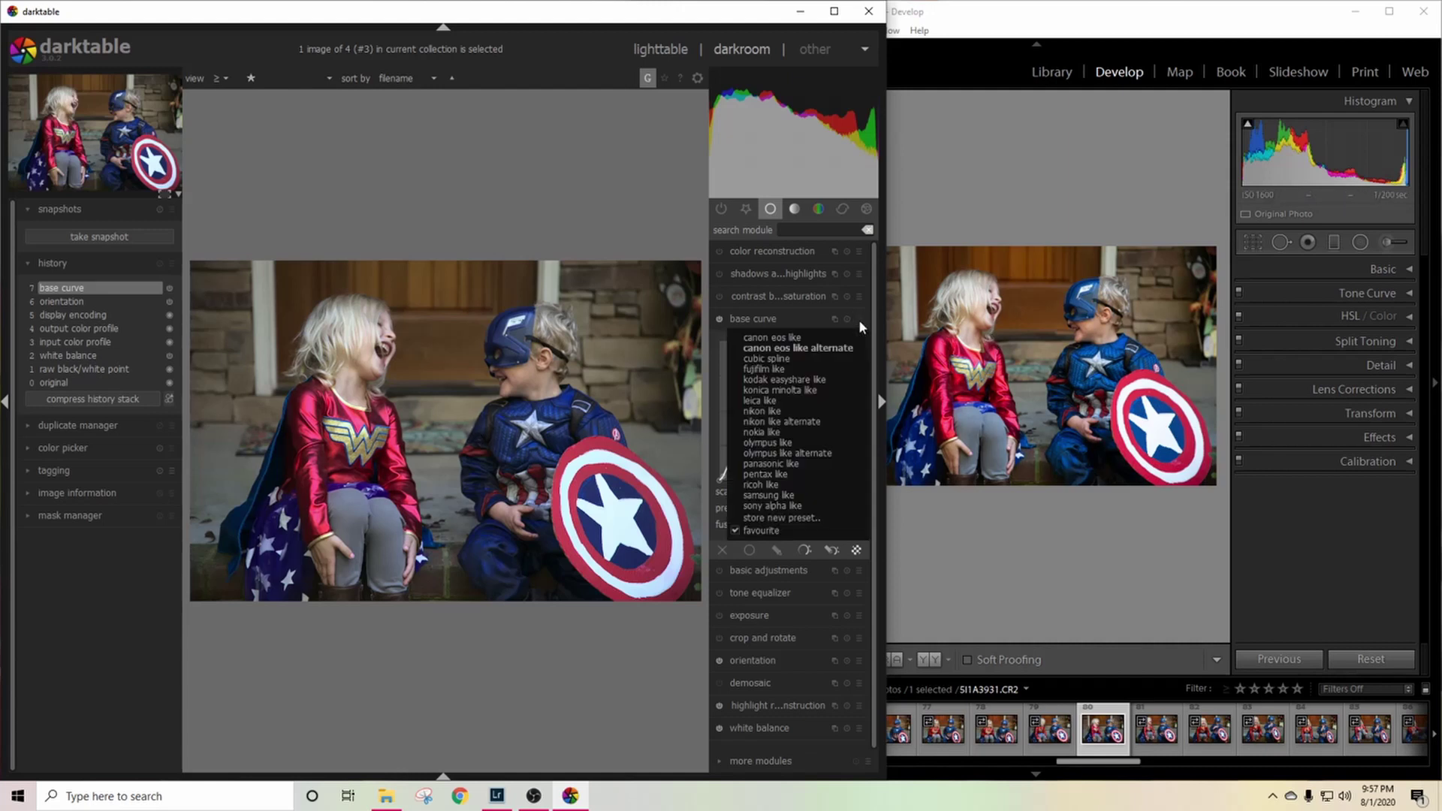
pyautogui.click(790, 349)
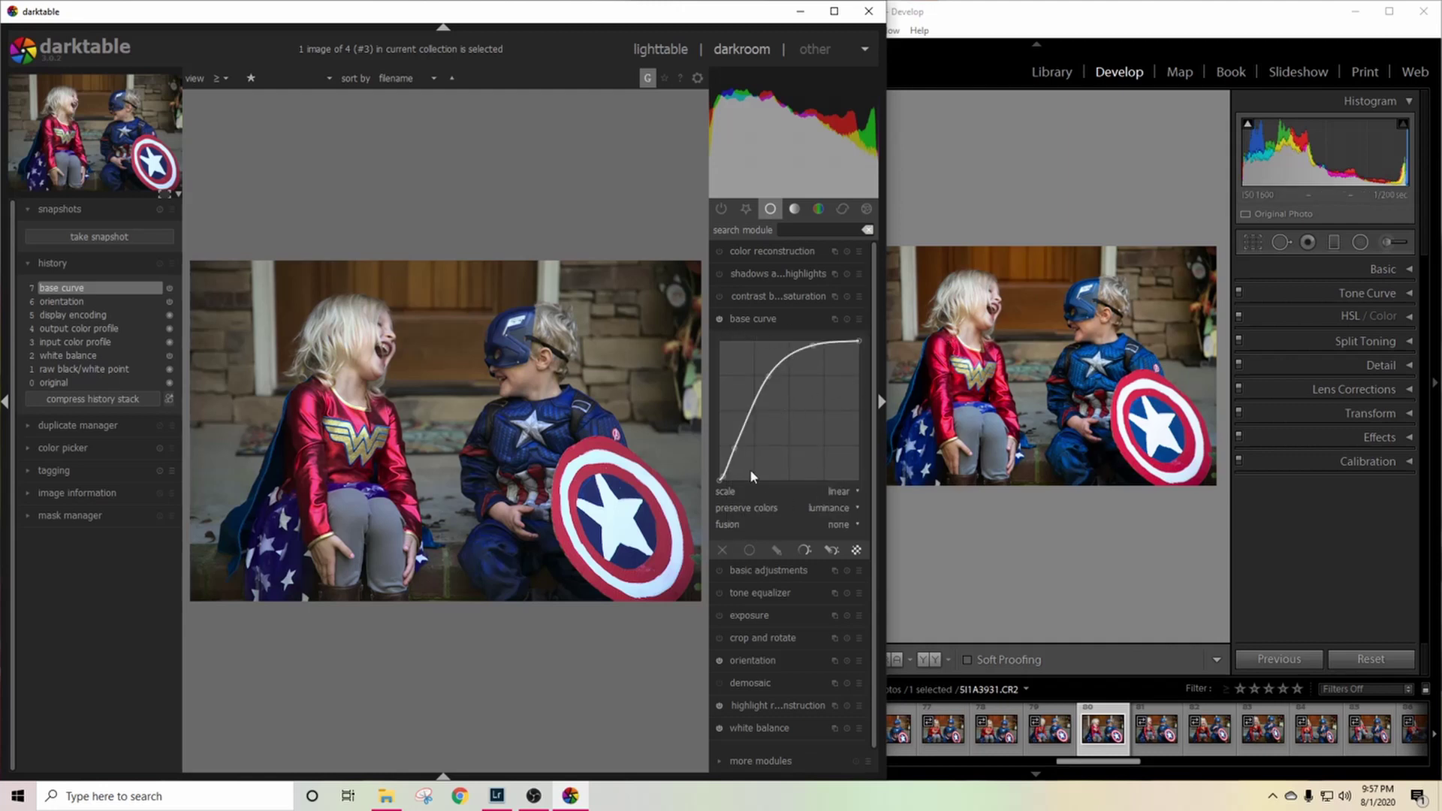
pyautogui.click(759, 317)
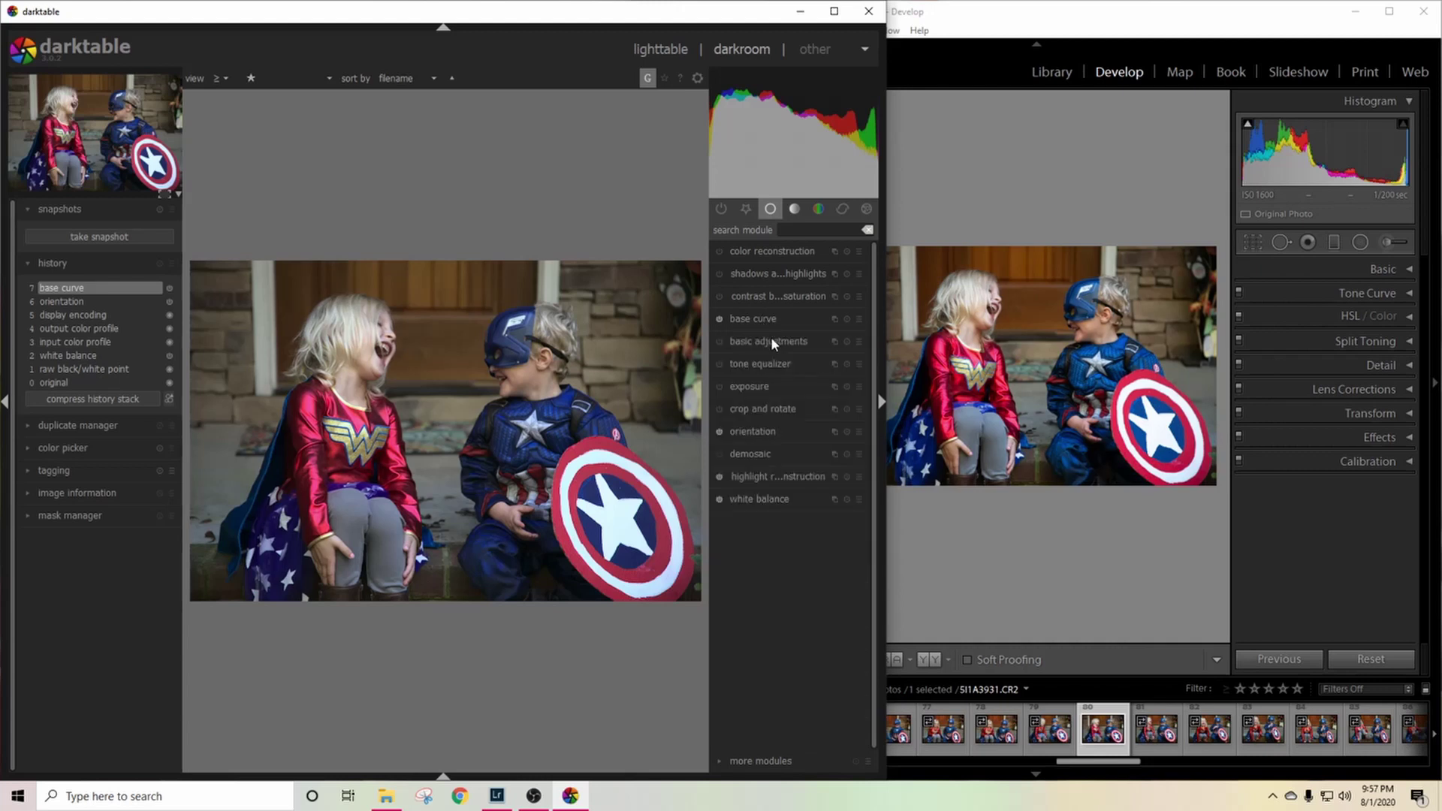
pyautogui.click(771, 336)
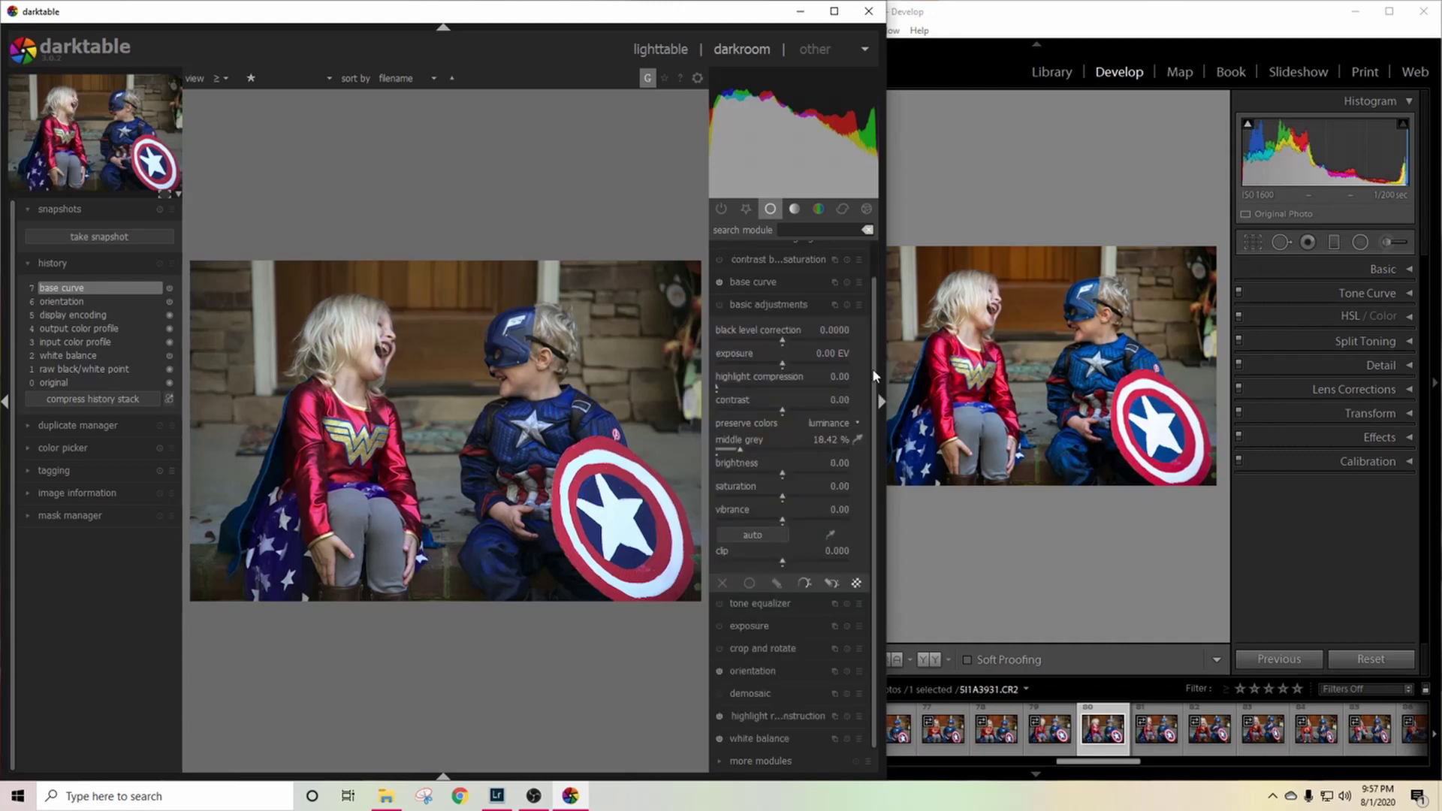
# Step: Set basic adjustments to exposure 0.27 EV, saturation 0.11 and vibrance 0.40
pyautogui.click(787, 362)
pyautogui.scroll(7, 785, 362)
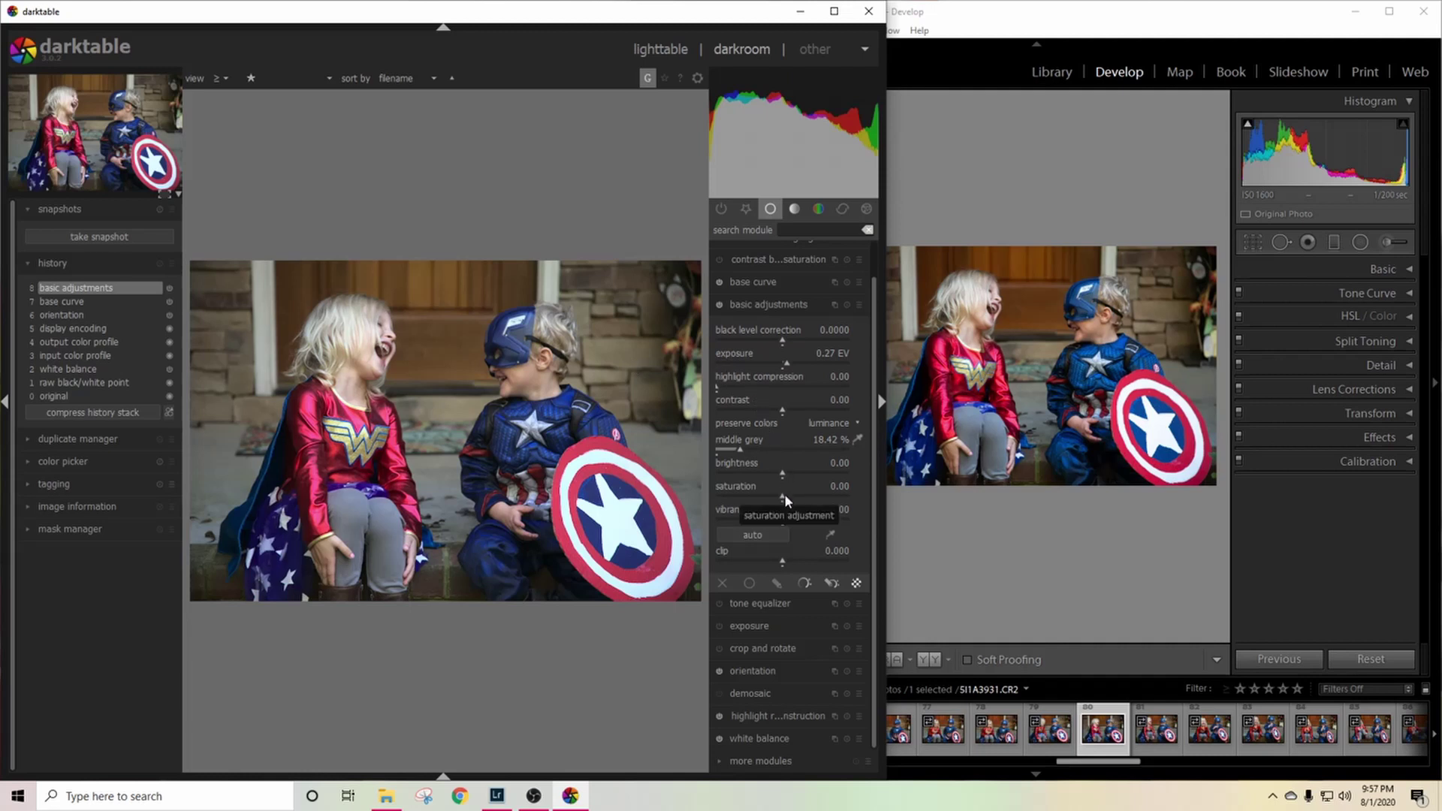
pyautogui.scroll(7, 786, 498)
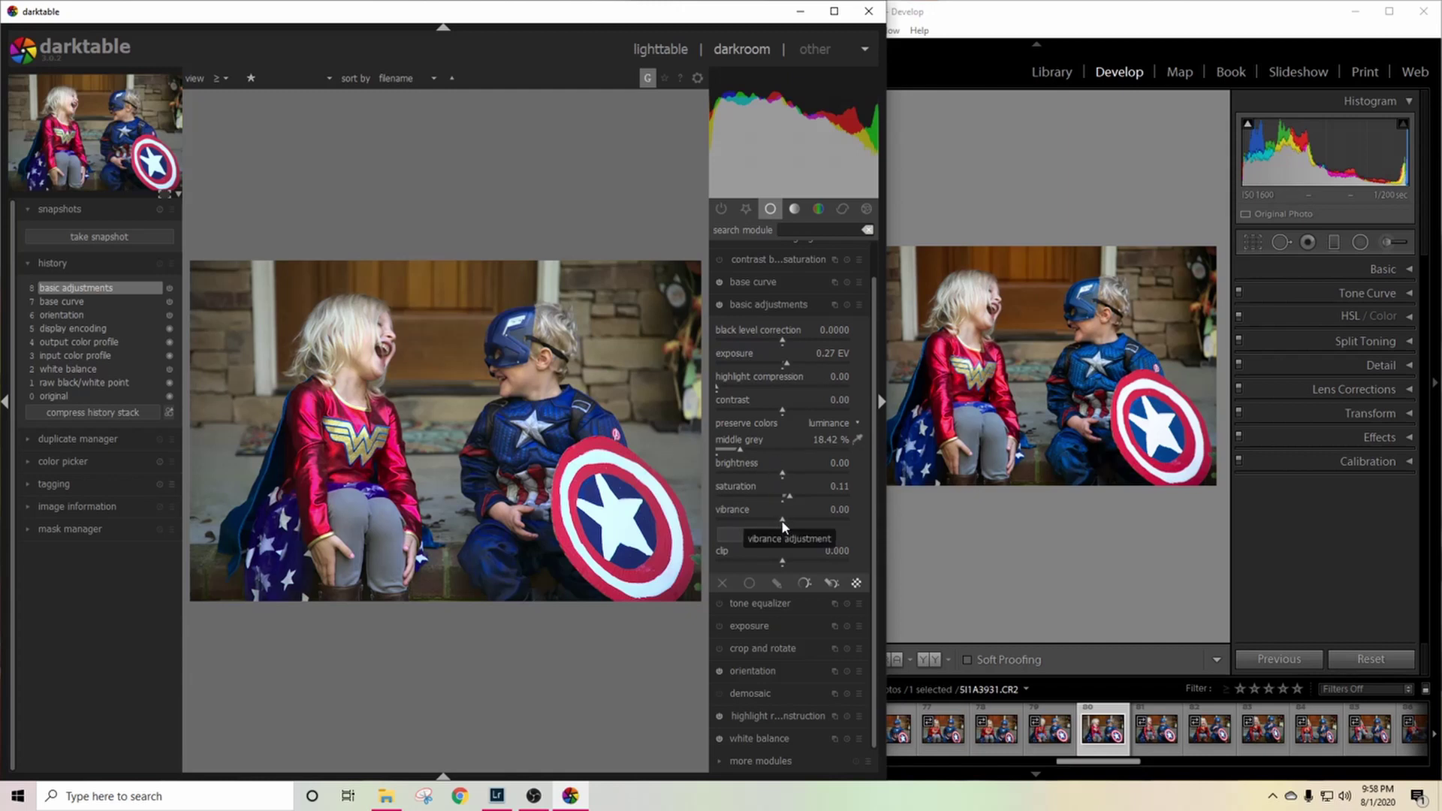
pyautogui.moveTo(788, 520); pyautogui.dragTo(790, 519)
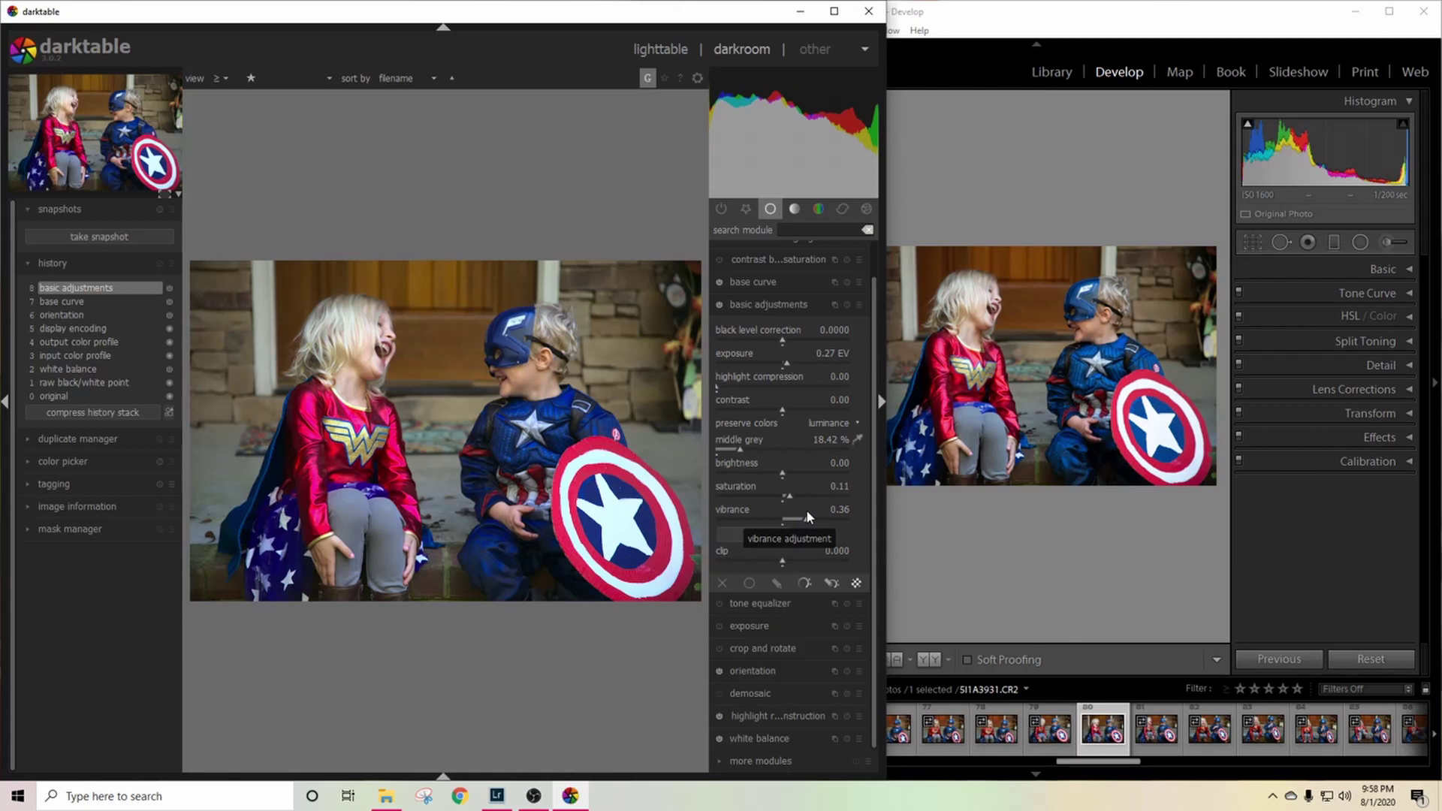
pyautogui.moveTo(808, 515); pyautogui.dragTo(811, 515)
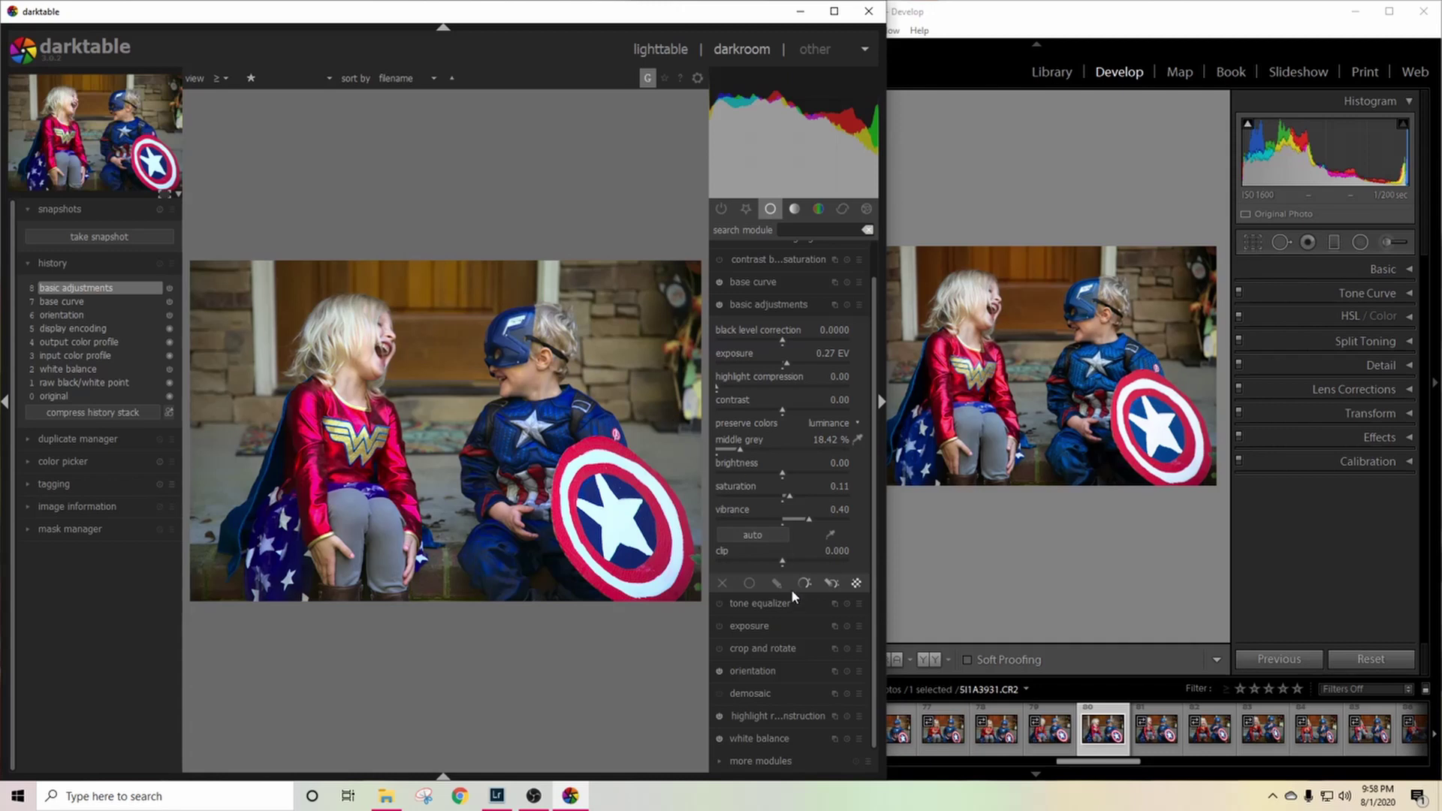
# Step: Enable contrast brightness saturation with contrast 0.07 and warm white balance to 6054 K
pyautogui.click(718, 259)
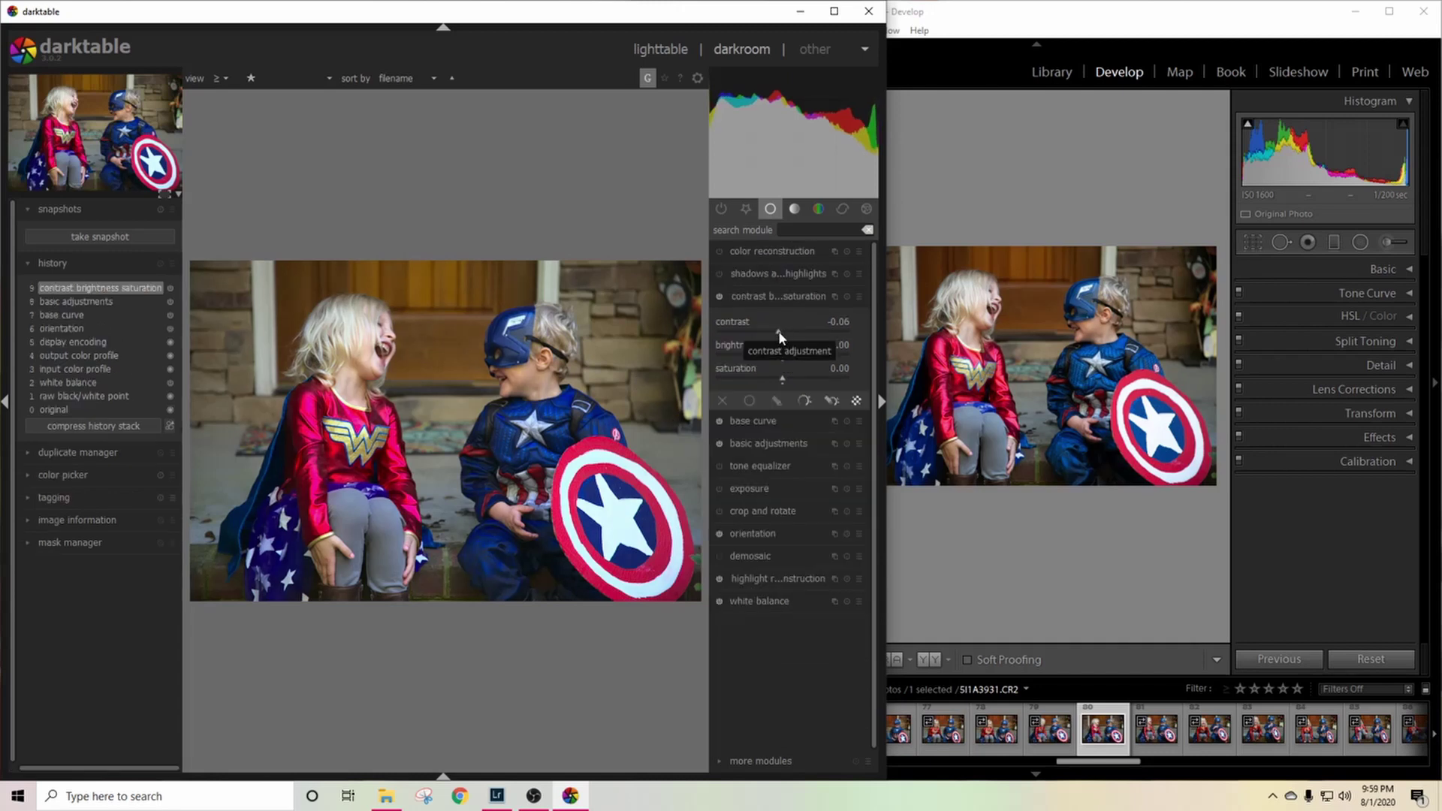
pyautogui.click(786, 331)
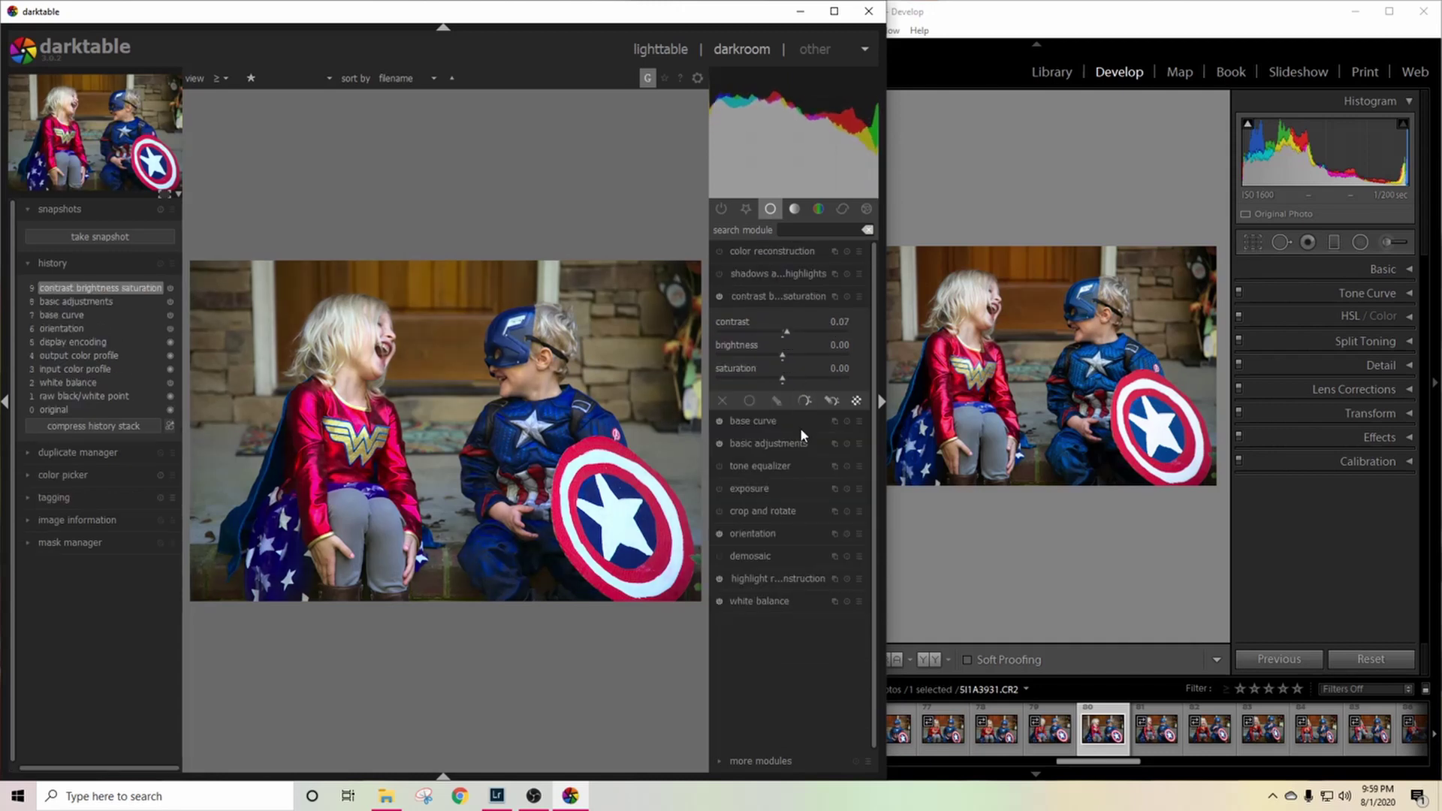
pyautogui.click(759, 601)
pyautogui.moveTo(738, 557); pyautogui.dragTo(739, 557)
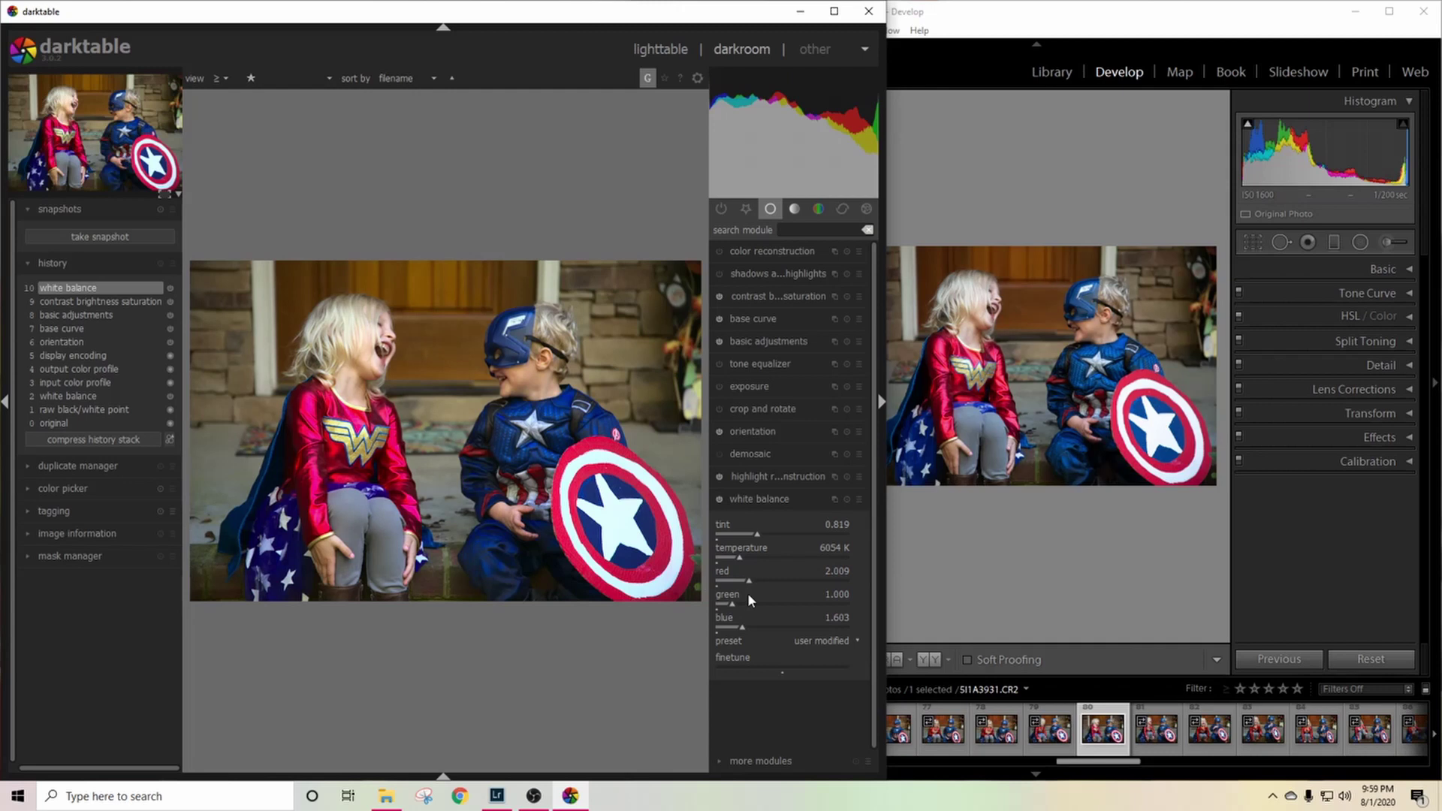
# Step: Compare against Lightroom's sharpening and noise settings, then show darktable's correct module group
pyautogui.hotkey('alt', 'Tab')
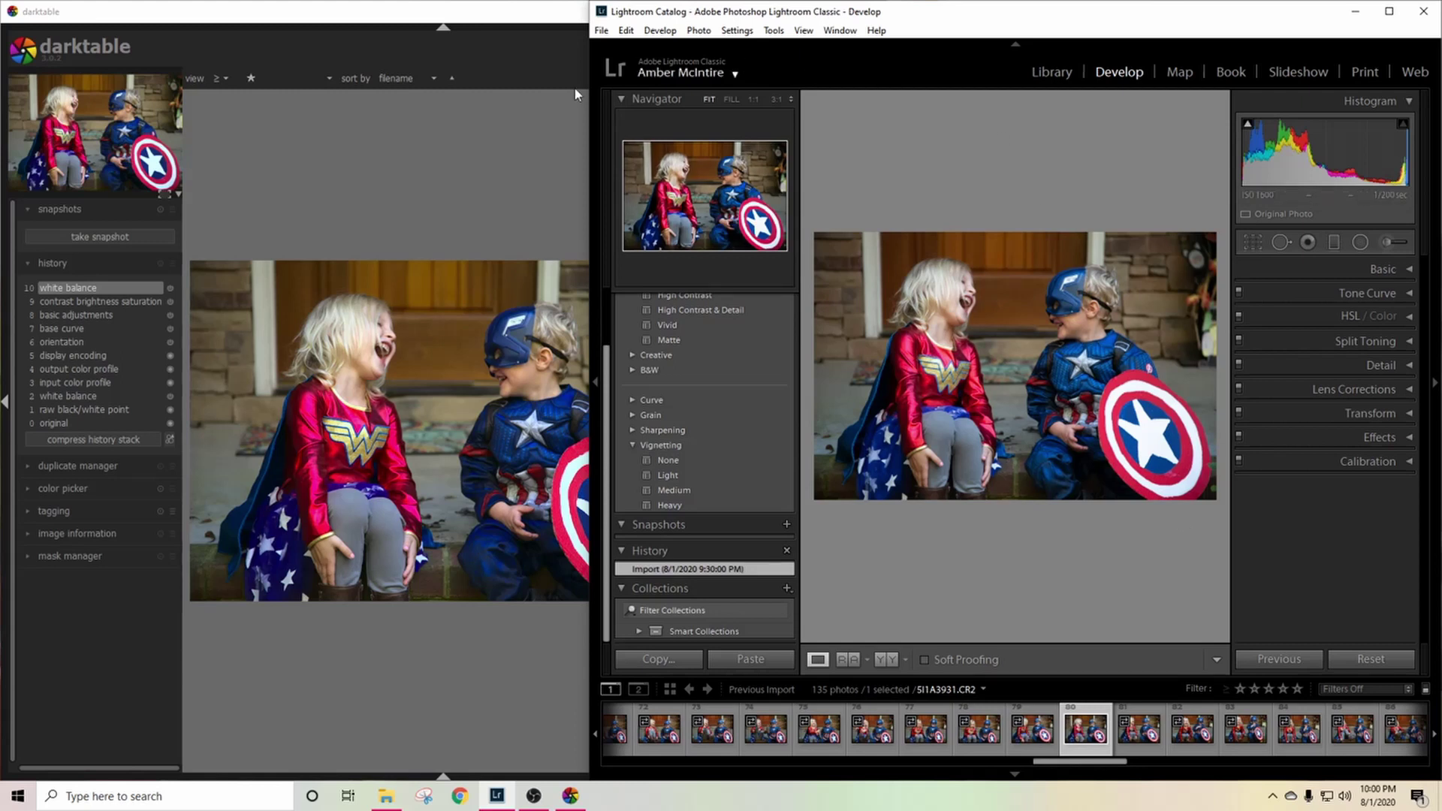
pyautogui.click(532, 8)
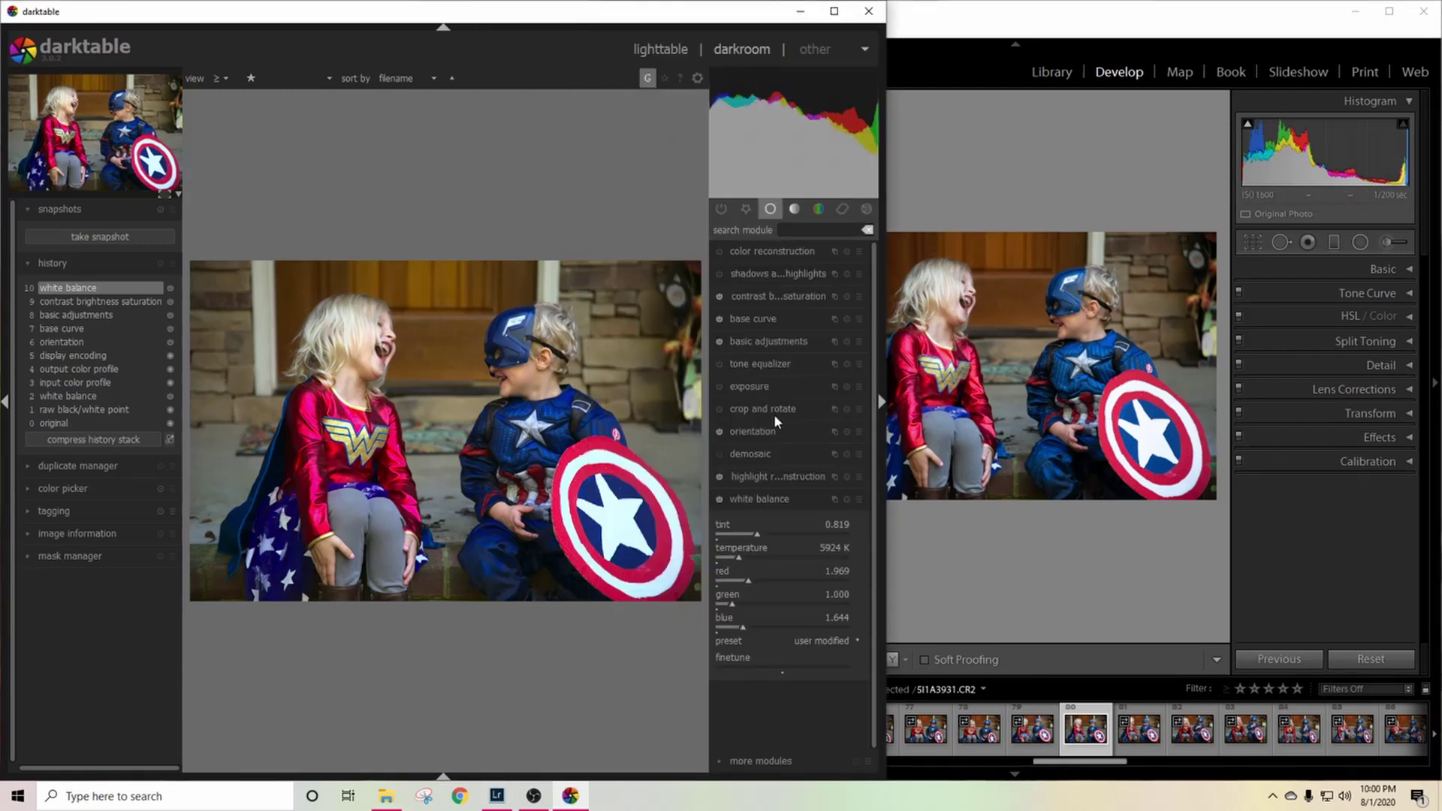
pyautogui.click(1386, 305)
pyautogui.scroll(-4, 1352, 421)
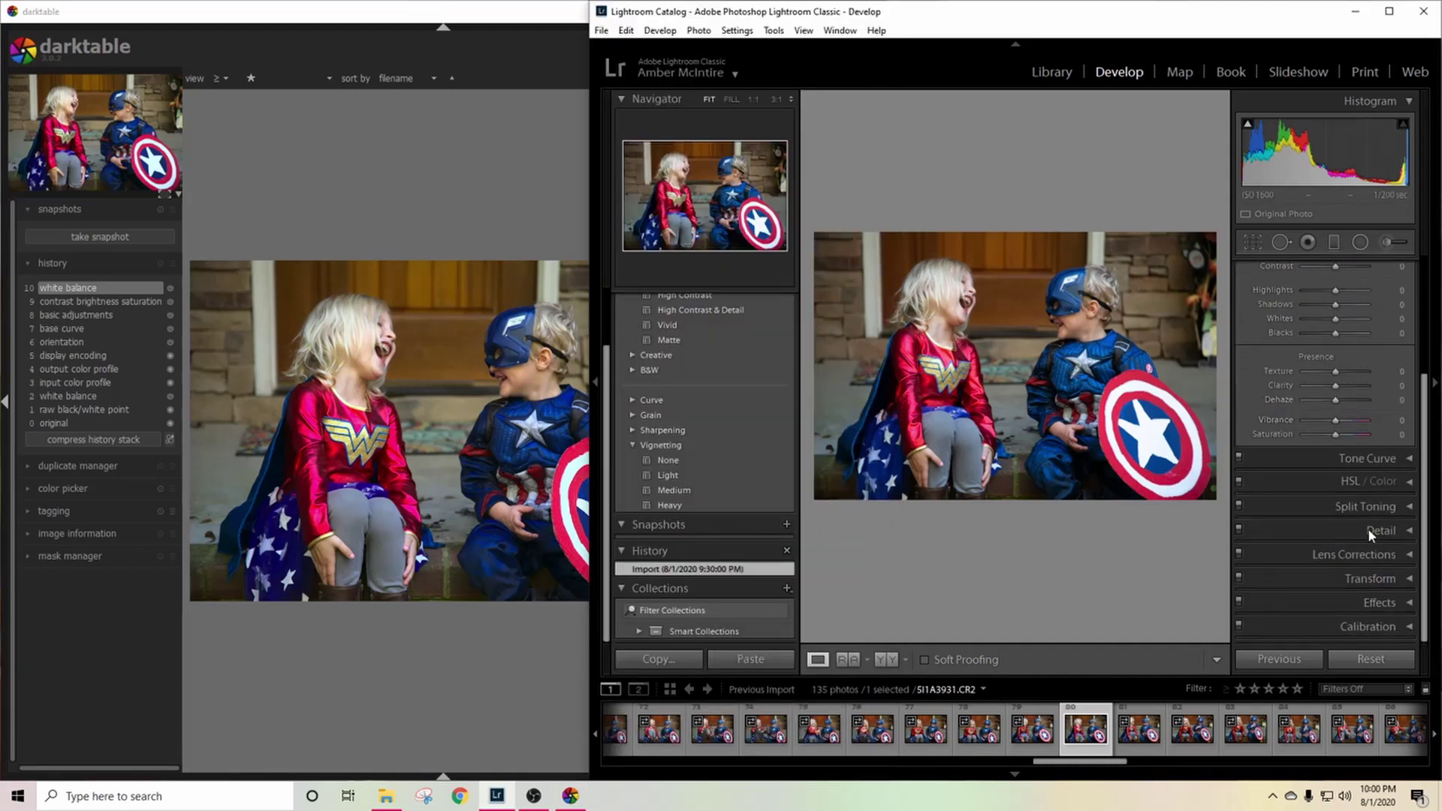
pyautogui.click(1377, 529)
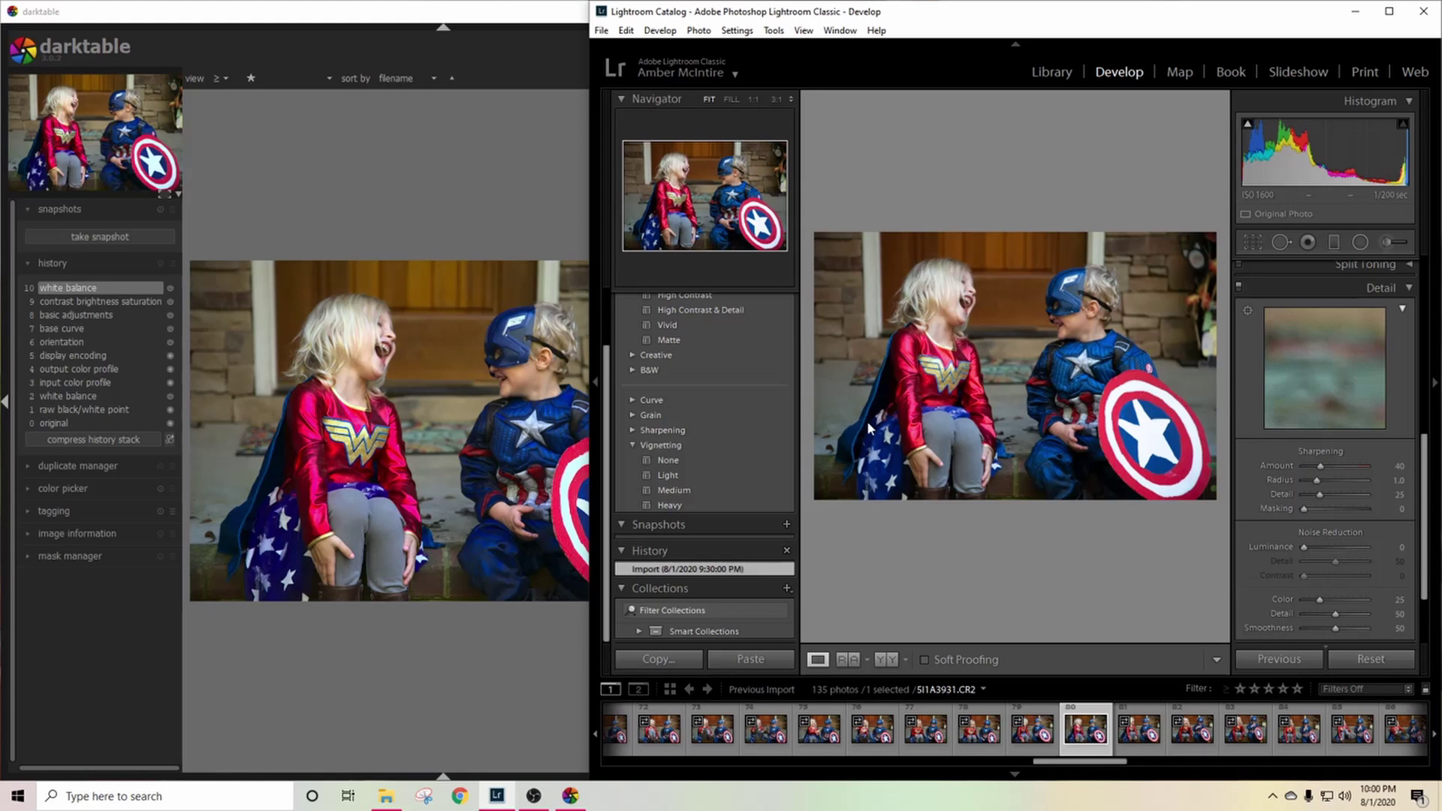
pyautogui.click(459, 474)
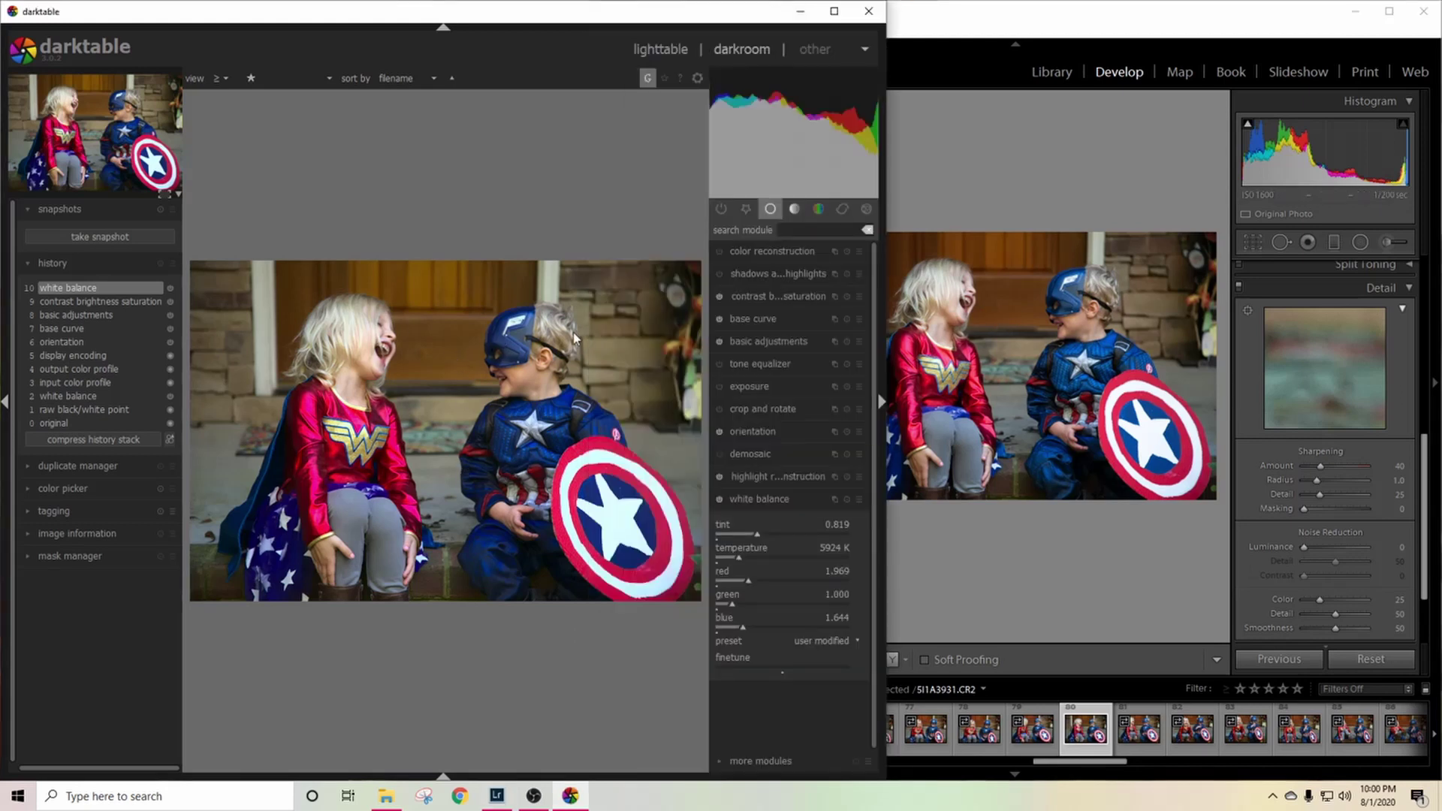
pyautogui.click(842, 209)
# Step: Expand the sharpen module and raise its radius and amount, bringing amount to 0.854
pyautogui.click(773, 256)
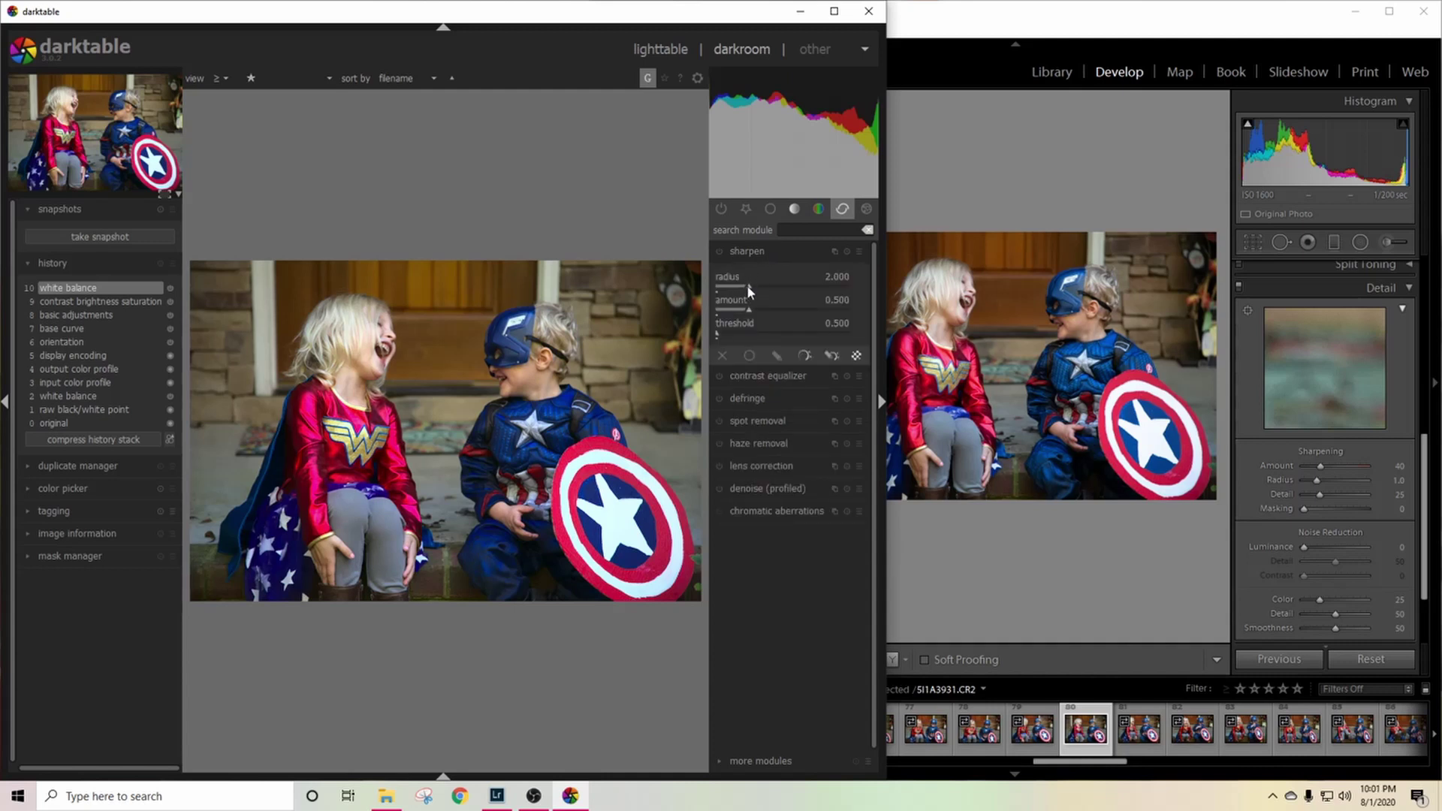
pyautogui.moveTo(746, 285); pyautogui.dragTo(781, 286)
pyautogui.click(769, 307)
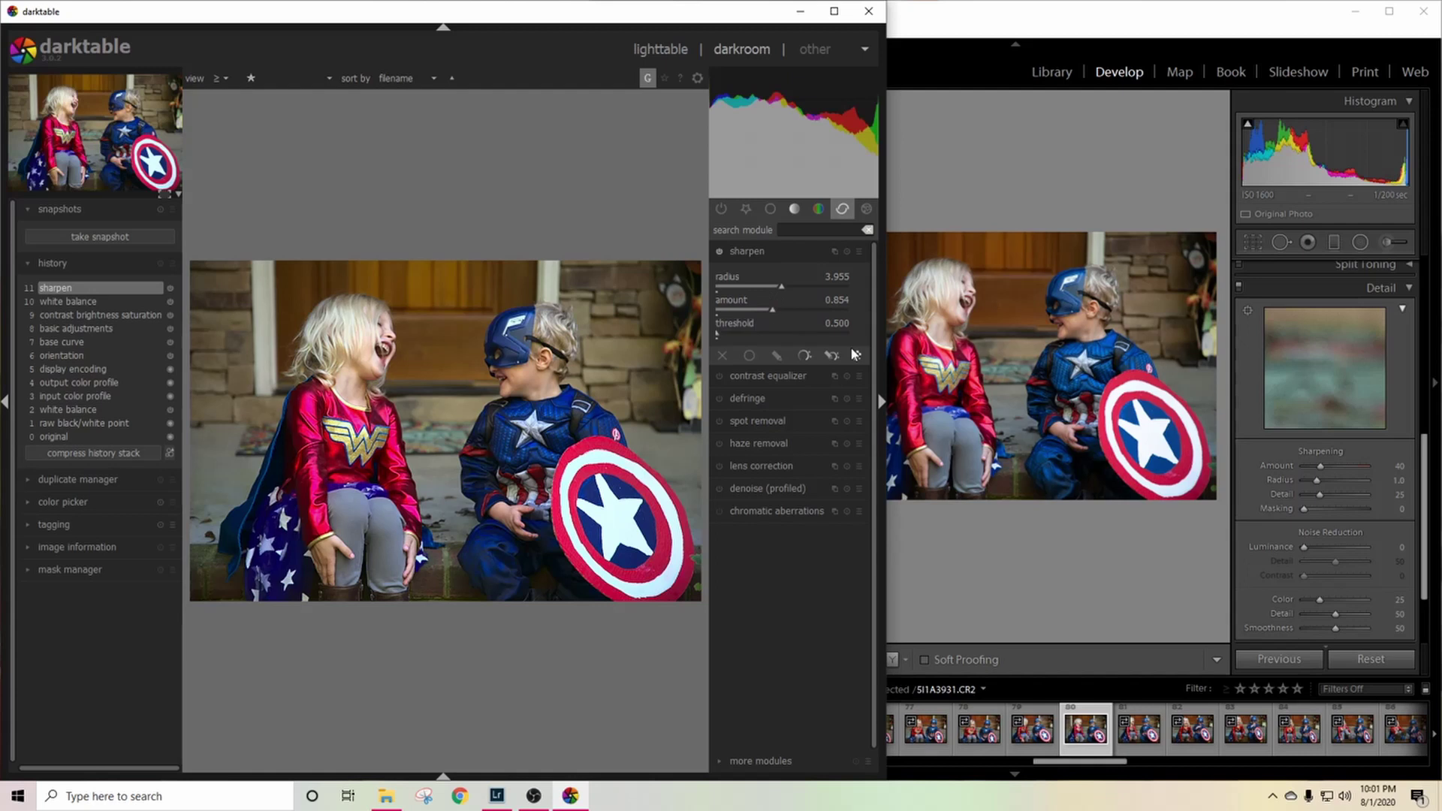
# Step: Enter an exact sharpen radius of 4.000
pyautogui.rightClick(829, 273)
pyautogui.rightClick(834, 274)
pyautogui.rightClick(834, 273)
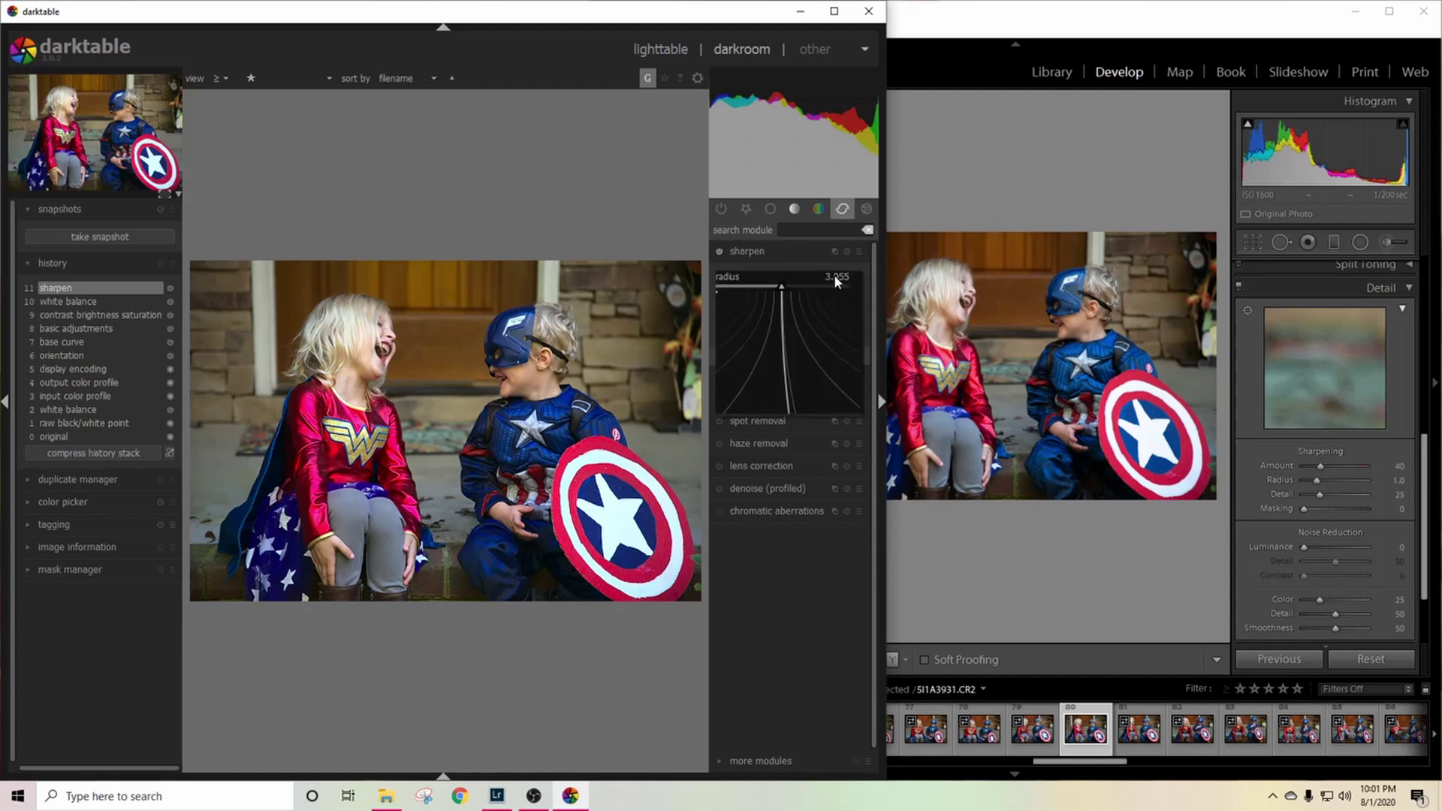
pyautogui.write('4')
pyautogui.press('Return')
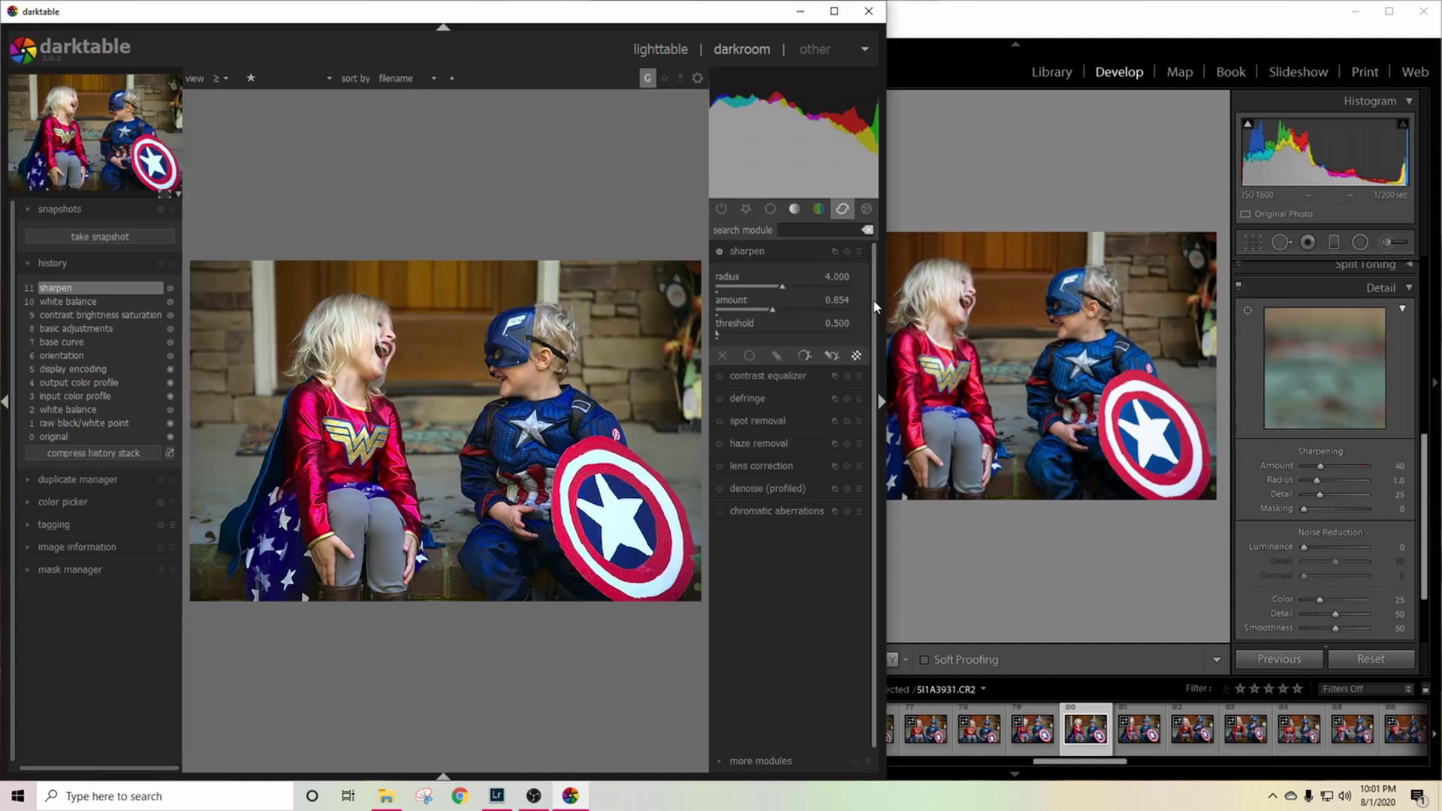
pyautogui.rightClick(830, 276)
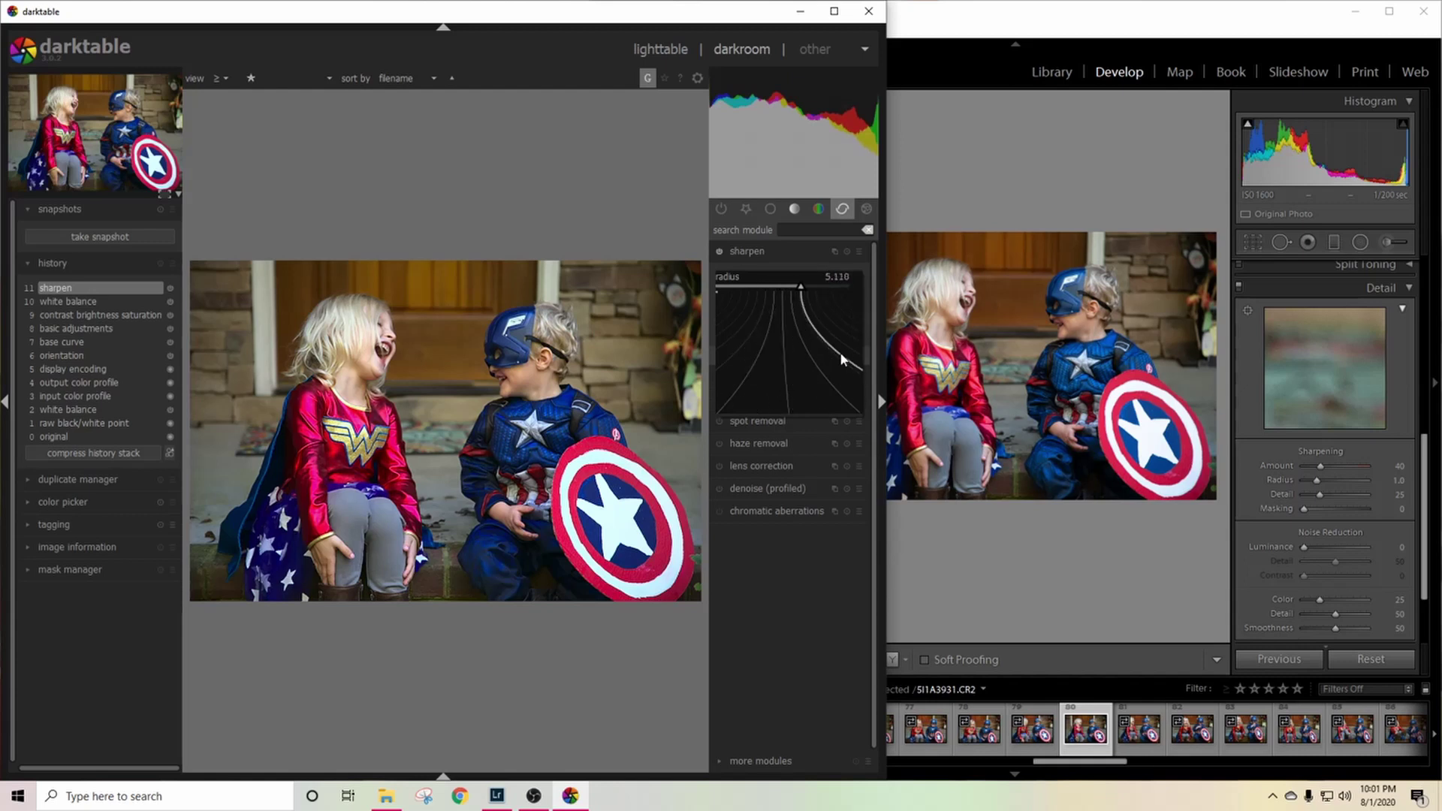
pyautogui.click(784, 368)
pyautogui.rightClick(831, 278)
pyautogui.write('4')
pyautogui.press('Return')
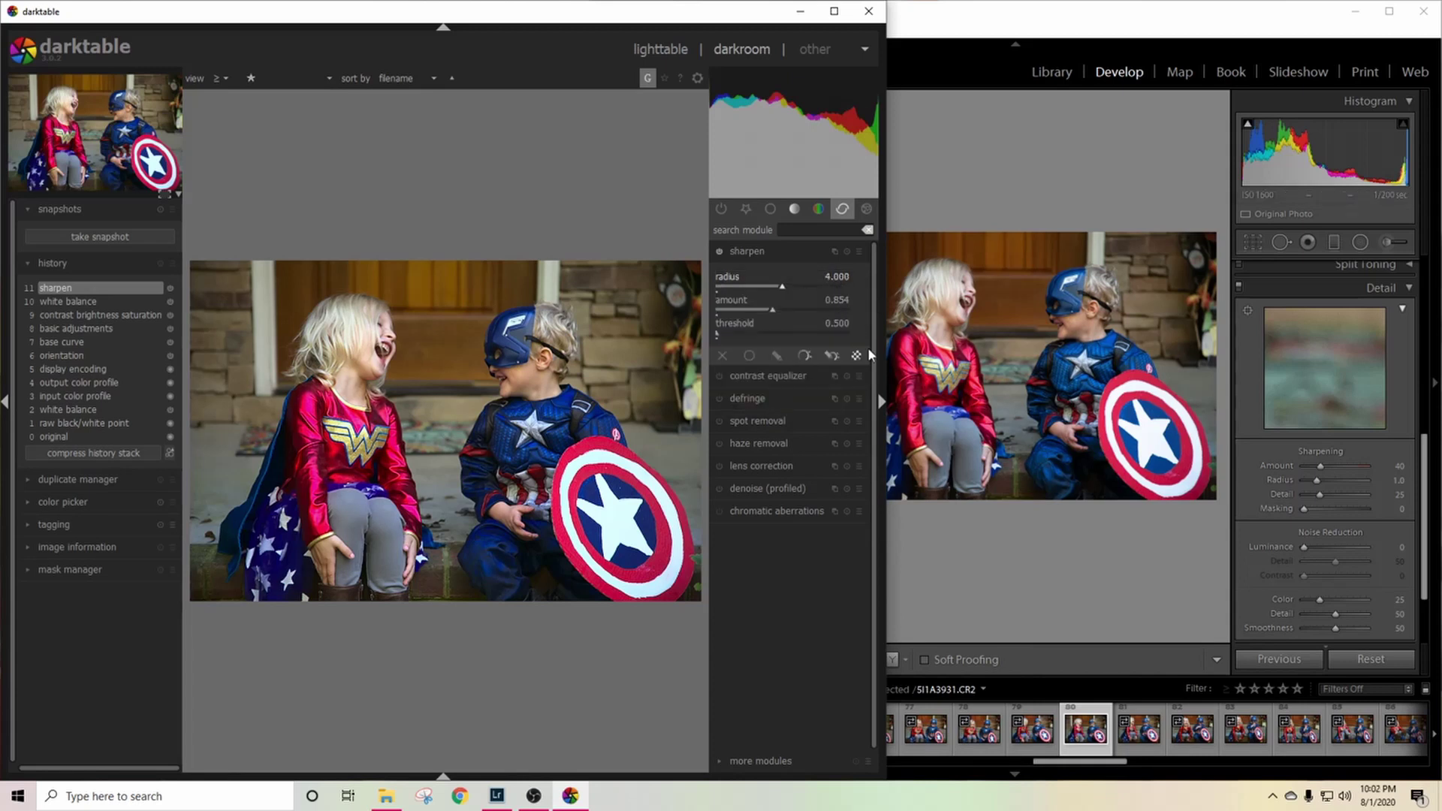
# Step: Zoom darktable's preview to 100% and pan toward the girl and the shield
pyautogui.scroll(2, 477, 502)
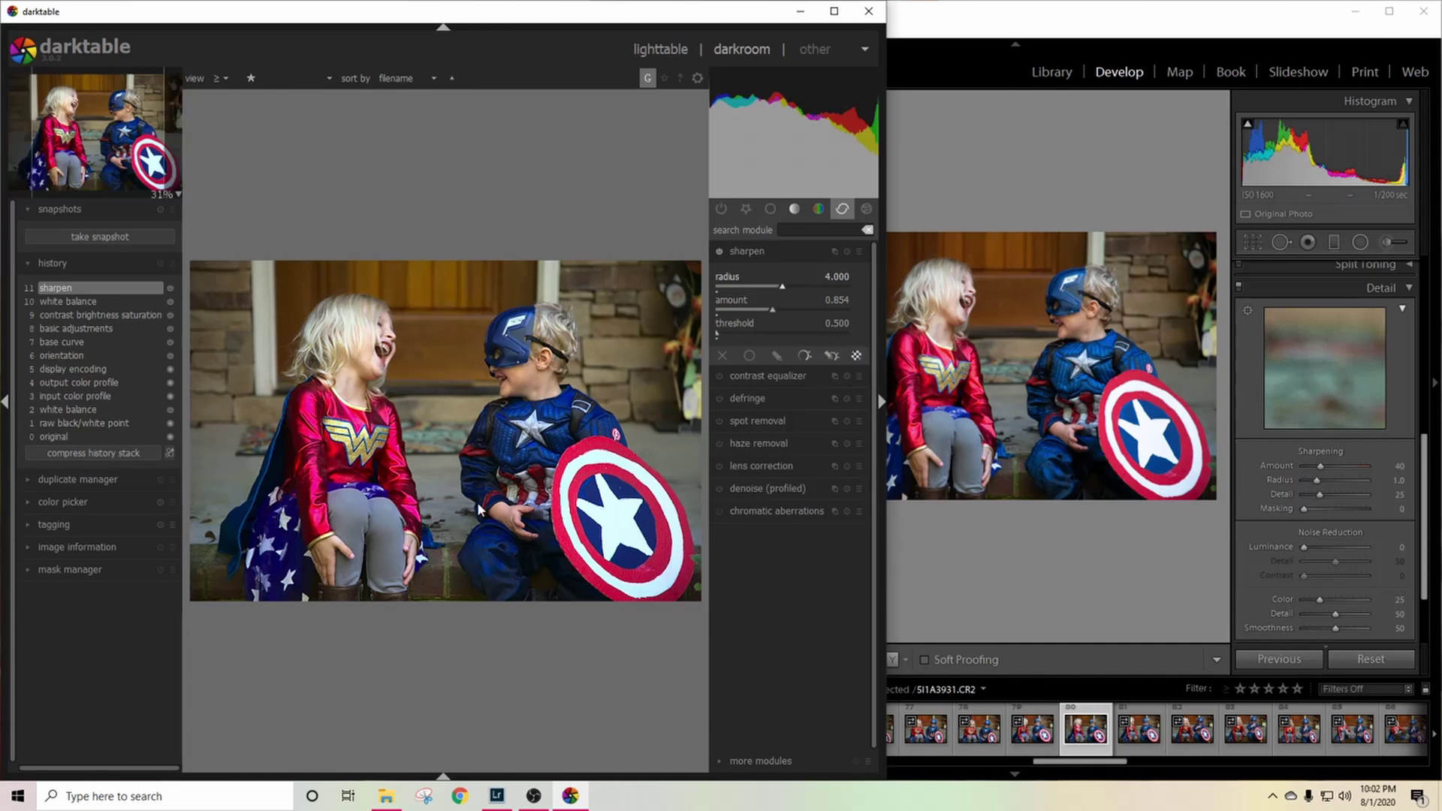
pyautogui.moveTo(391, 647); pyautogui.dragTo(574, 498)
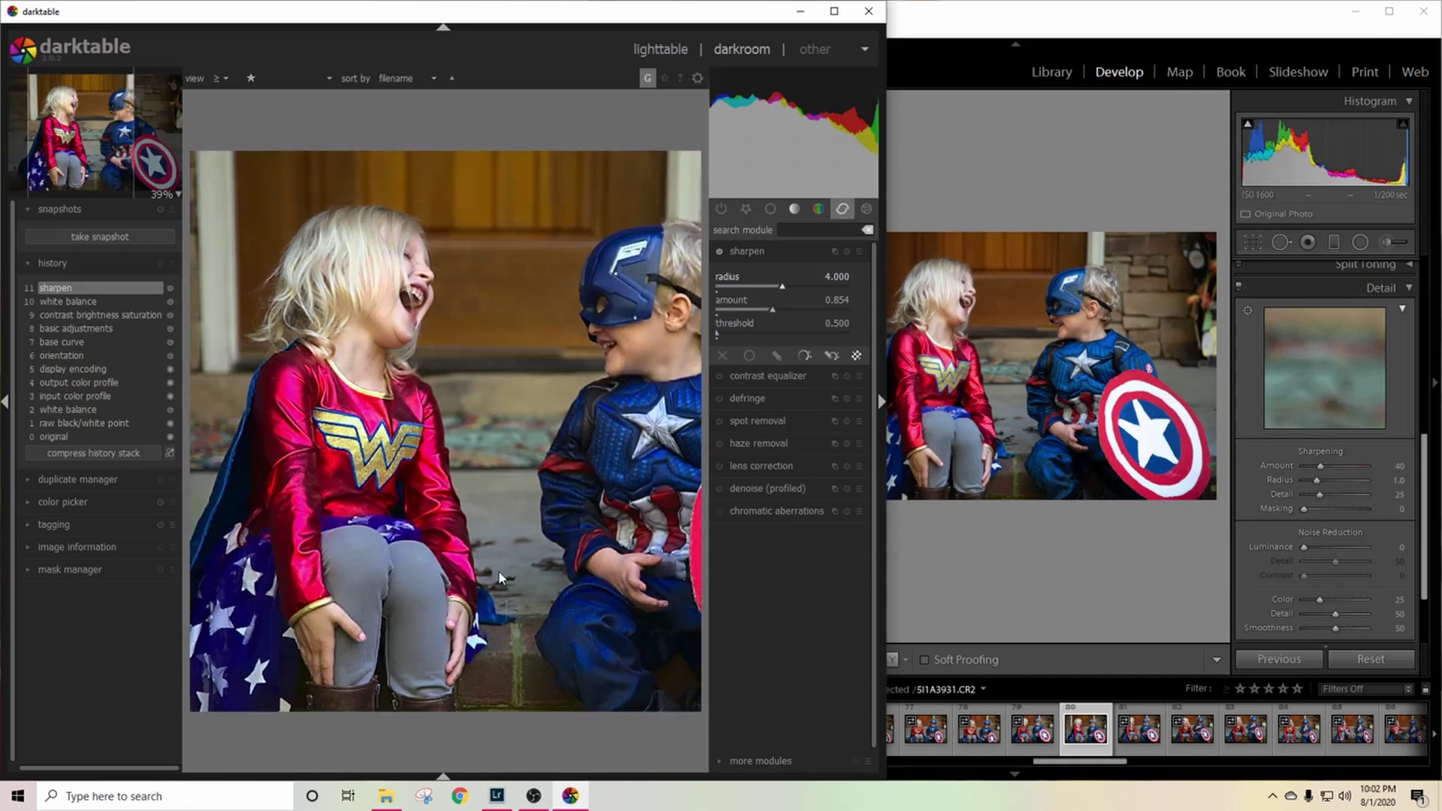
pyautogui.moveTo(672, 542); pyautogui.dragTo(574, 546)
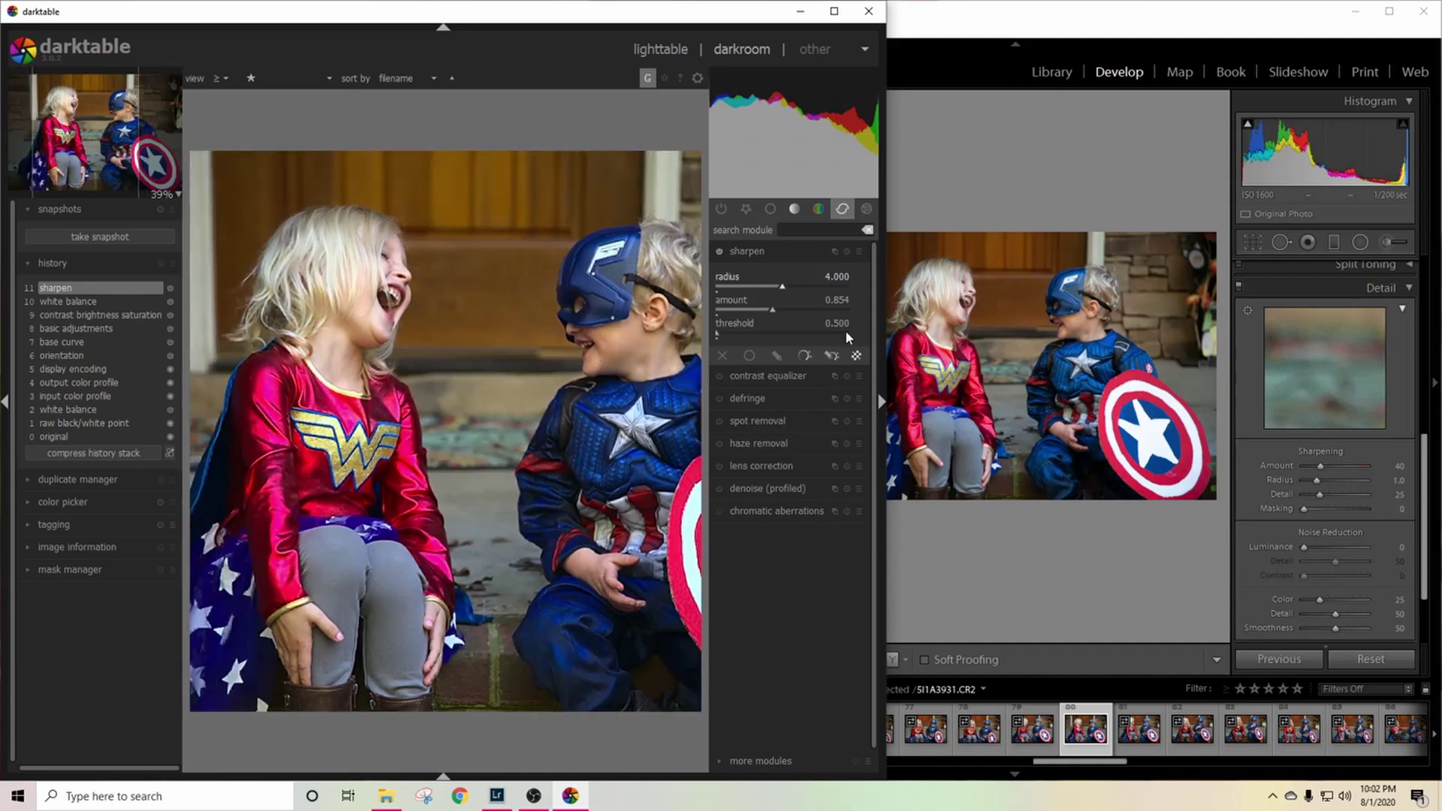
# Step: Zoom Lightroom's view to 1:1 on the girl's hand
pyautogui.click(1049, 558)
pyautogui.click(1050, 558)
pyautogui.moveTo(1049, 558); pyautogui.dragTo(1269, 453)
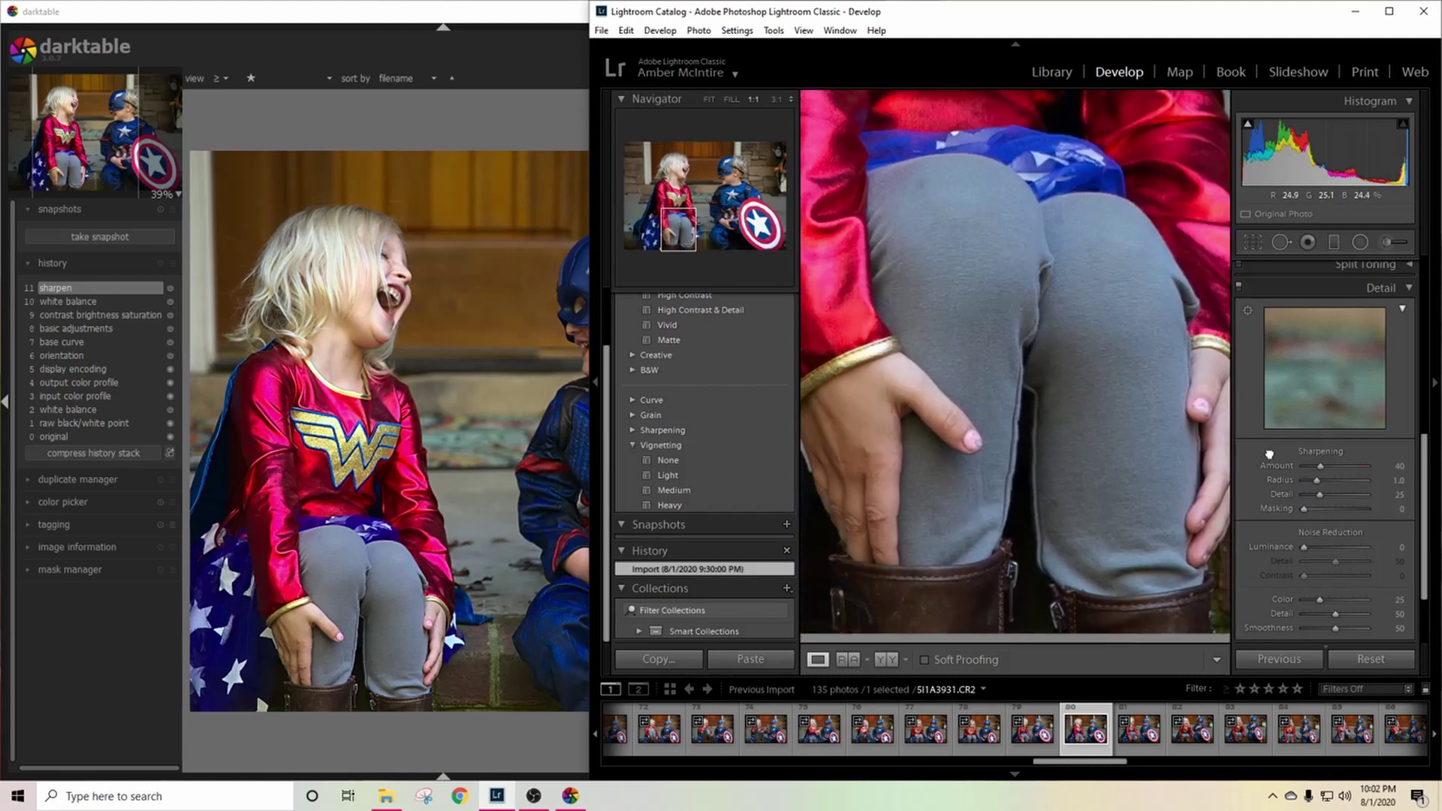
pyautogui.moveTo(1020, 514)
pyautogui.mouseDown()
pyautogui.moveTo(1049, 515)
pyautogui.moveTo(1031, 519)
pyautogui.mouseUp()
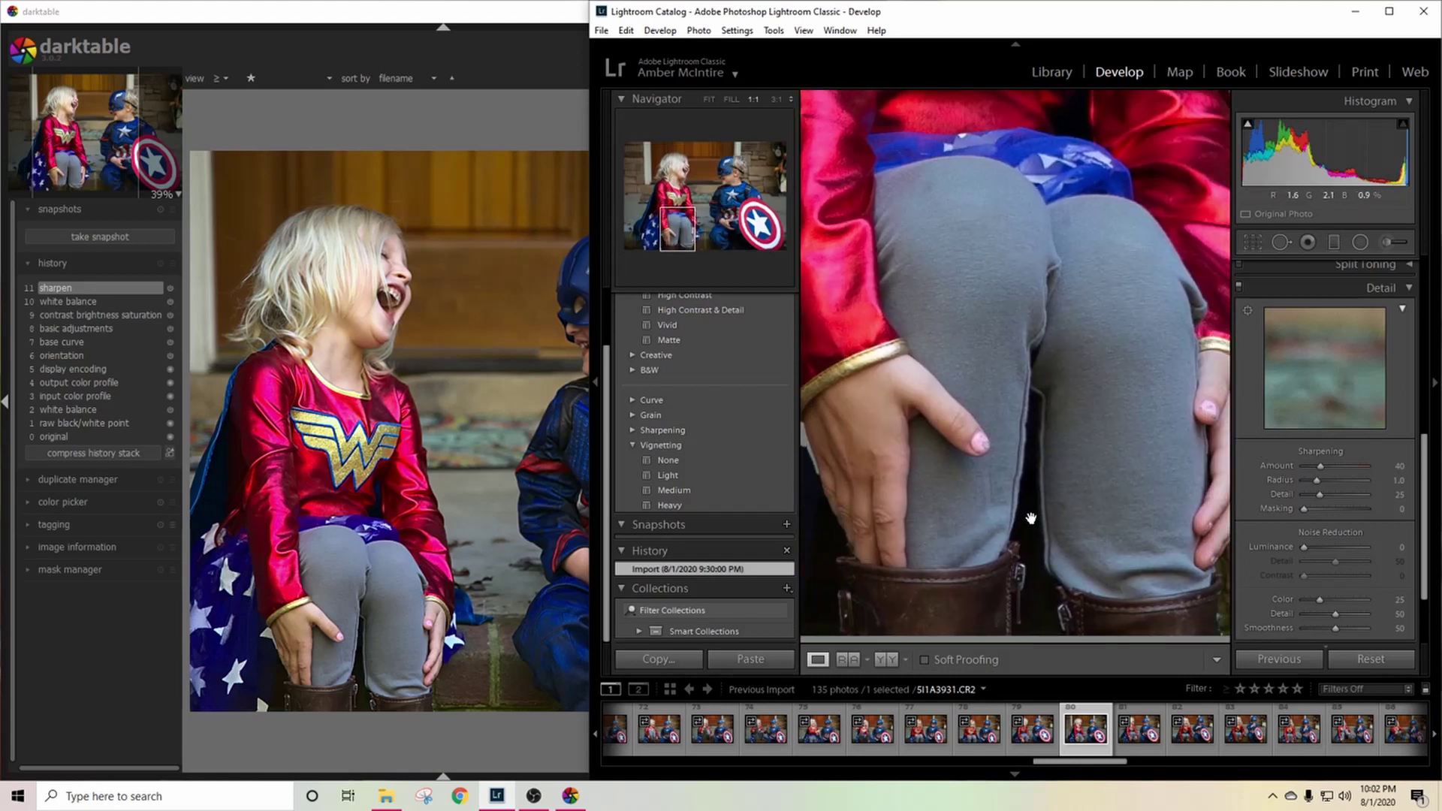
# Step: Zoom darktable back to 100% and pan across the girl's knees
pyautogui.click(335, 568)
pyautogui.scroll(2, 312, 625)
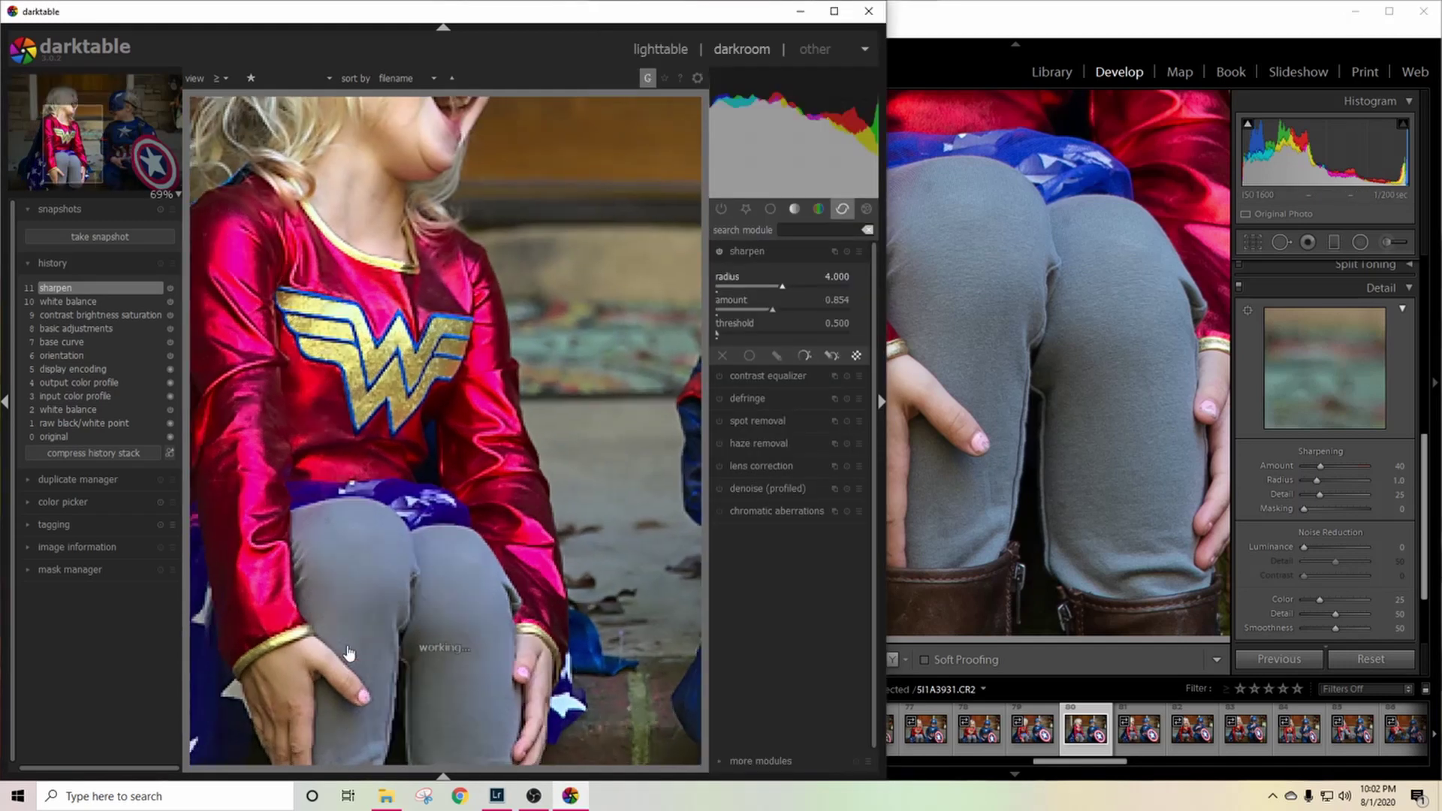
pyautogui.scroll(2, 349, 653)
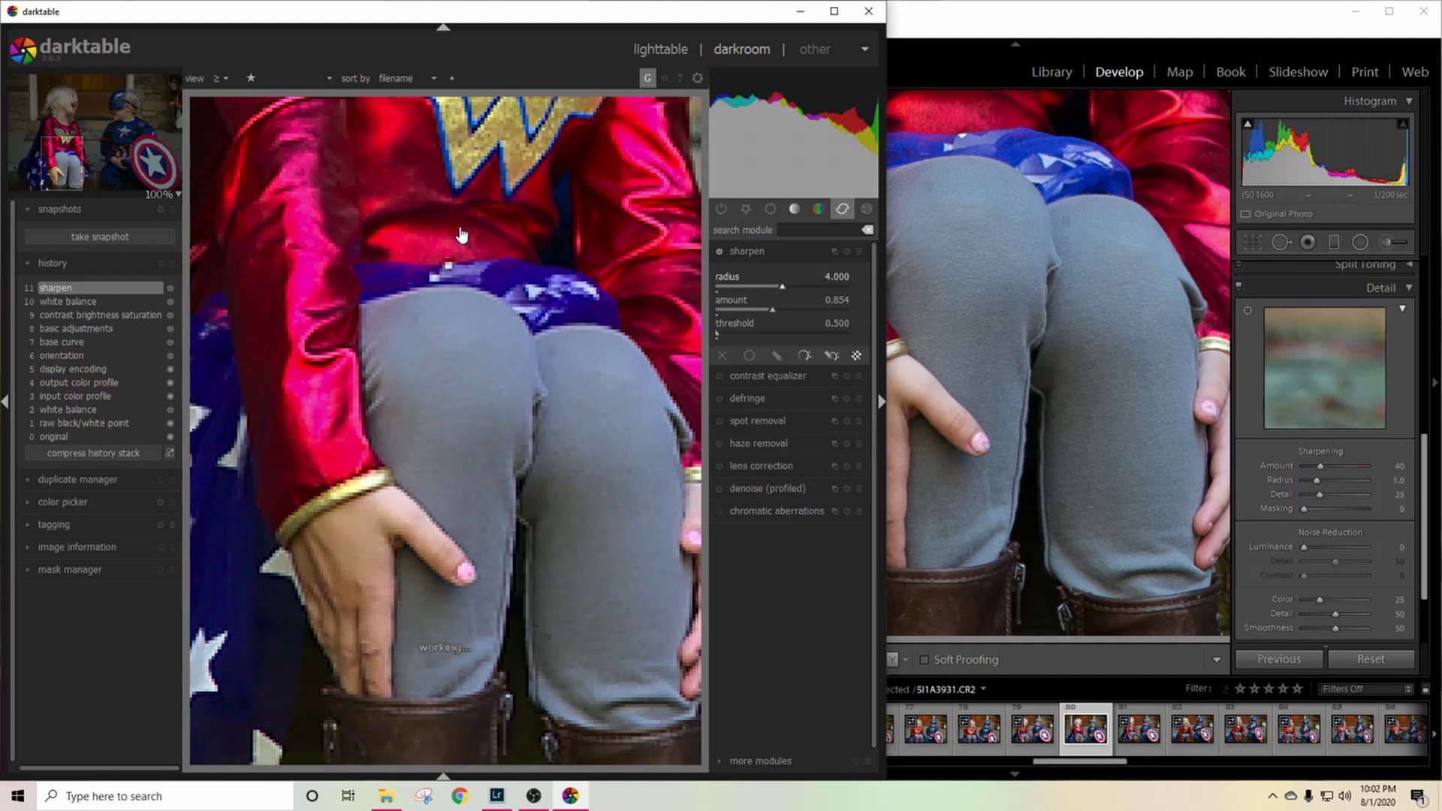
pyautogui.moveTo(548, 418); pyautogui.dragTo(478, 364)
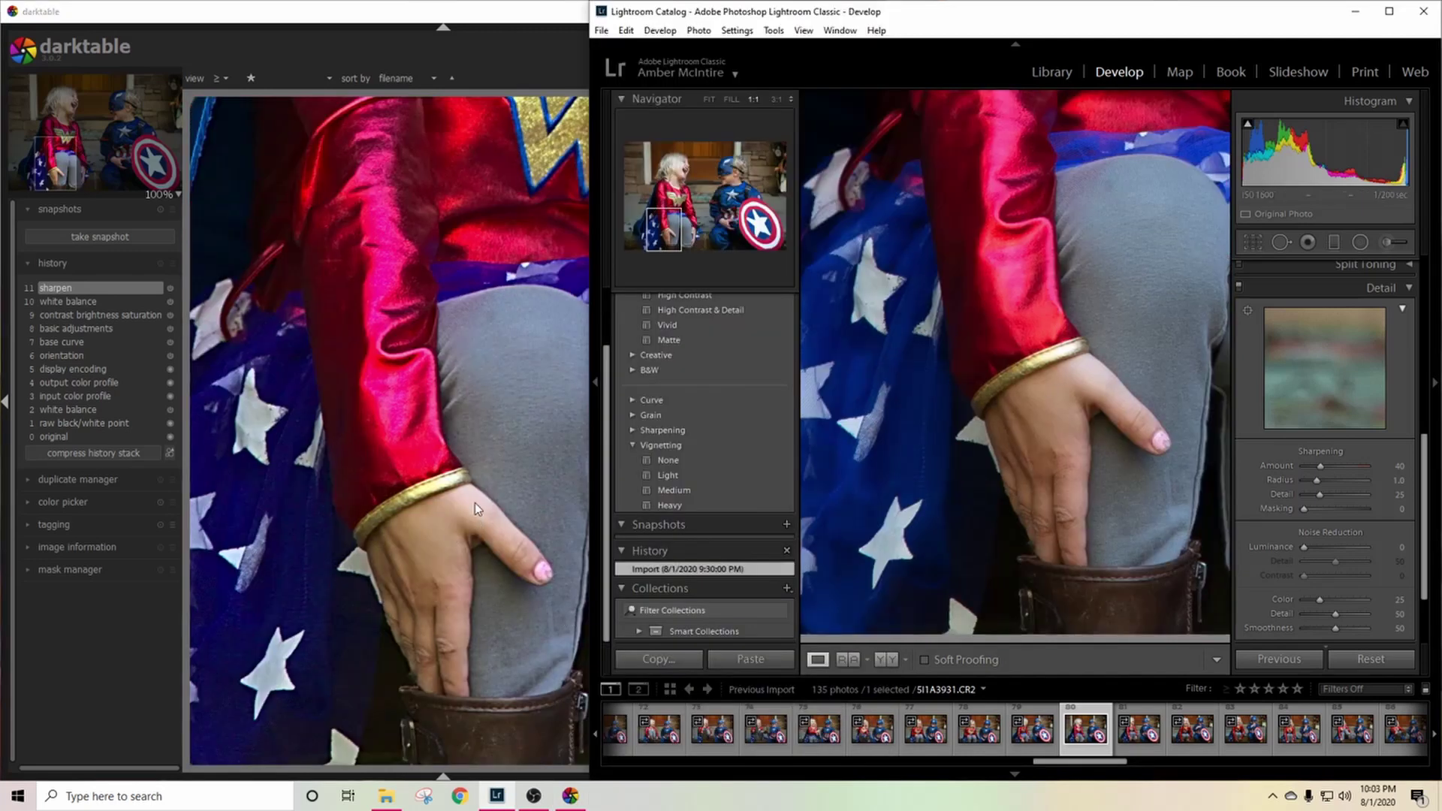
# Step: Fit darktable's photo to the view and zoom Lightroom onto the girl's hair and face
pyautogui.click(475, 509)
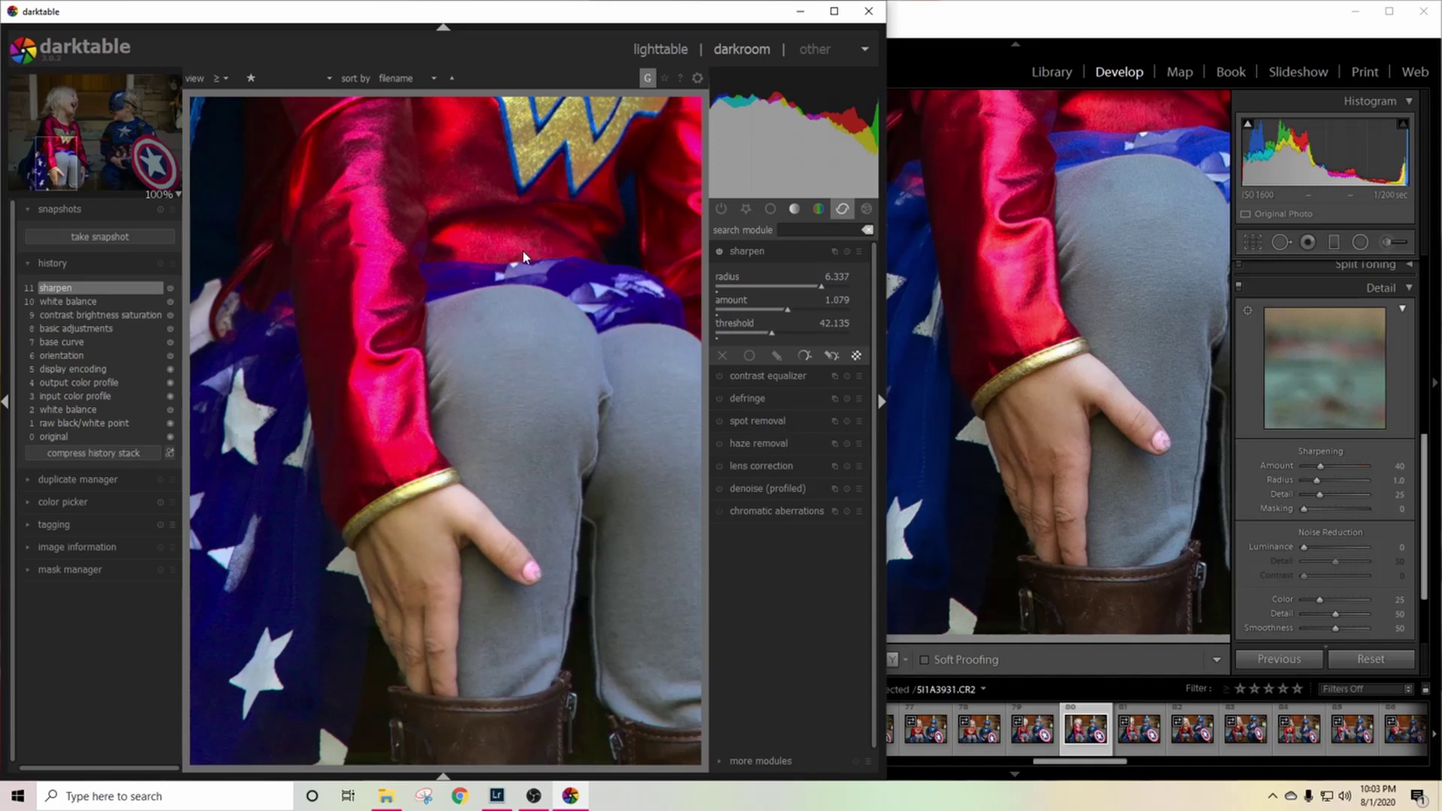
pyautogui.middleClick(524, 257)
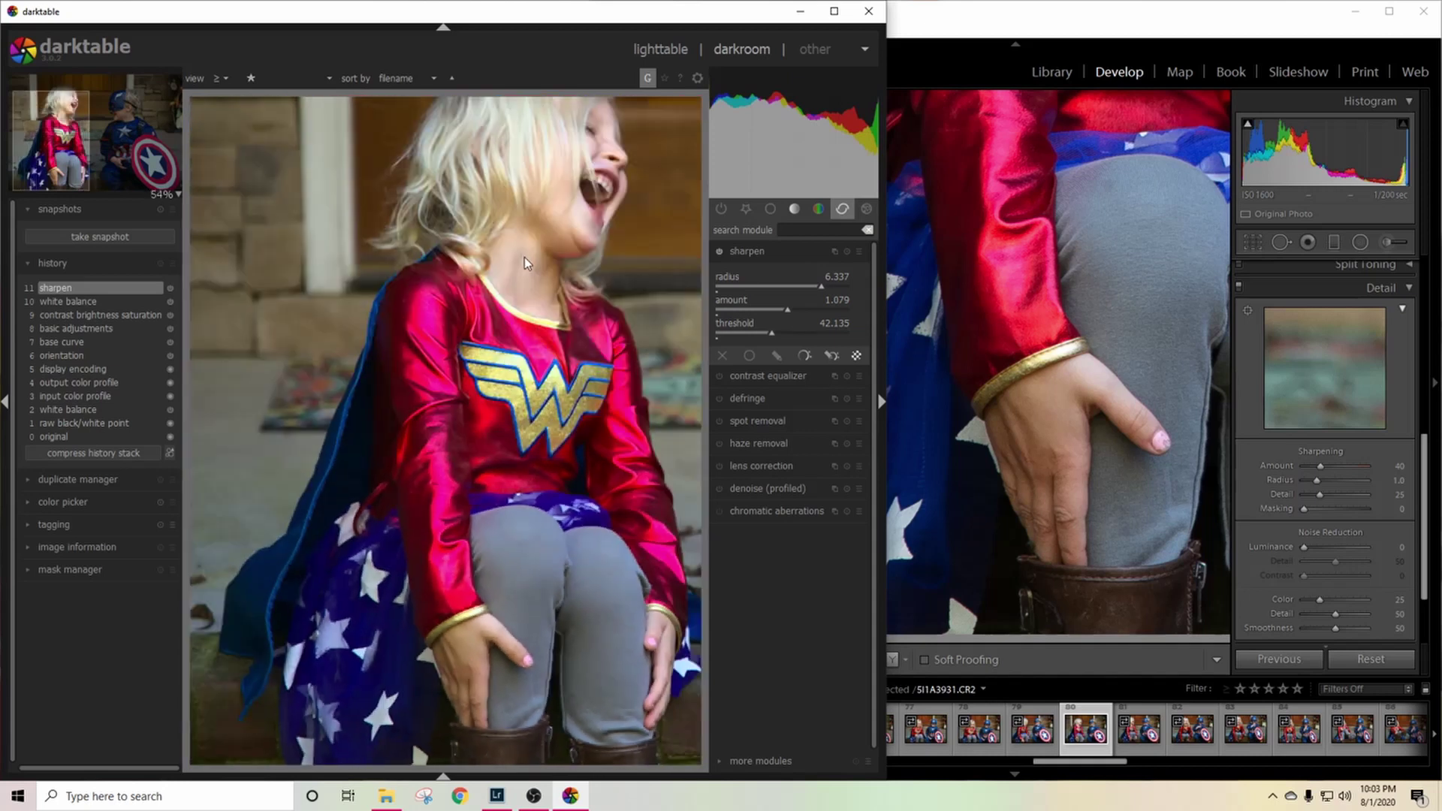
pyautogui.moveTo(651, 286); pyautogui.dragTo(487, 406)
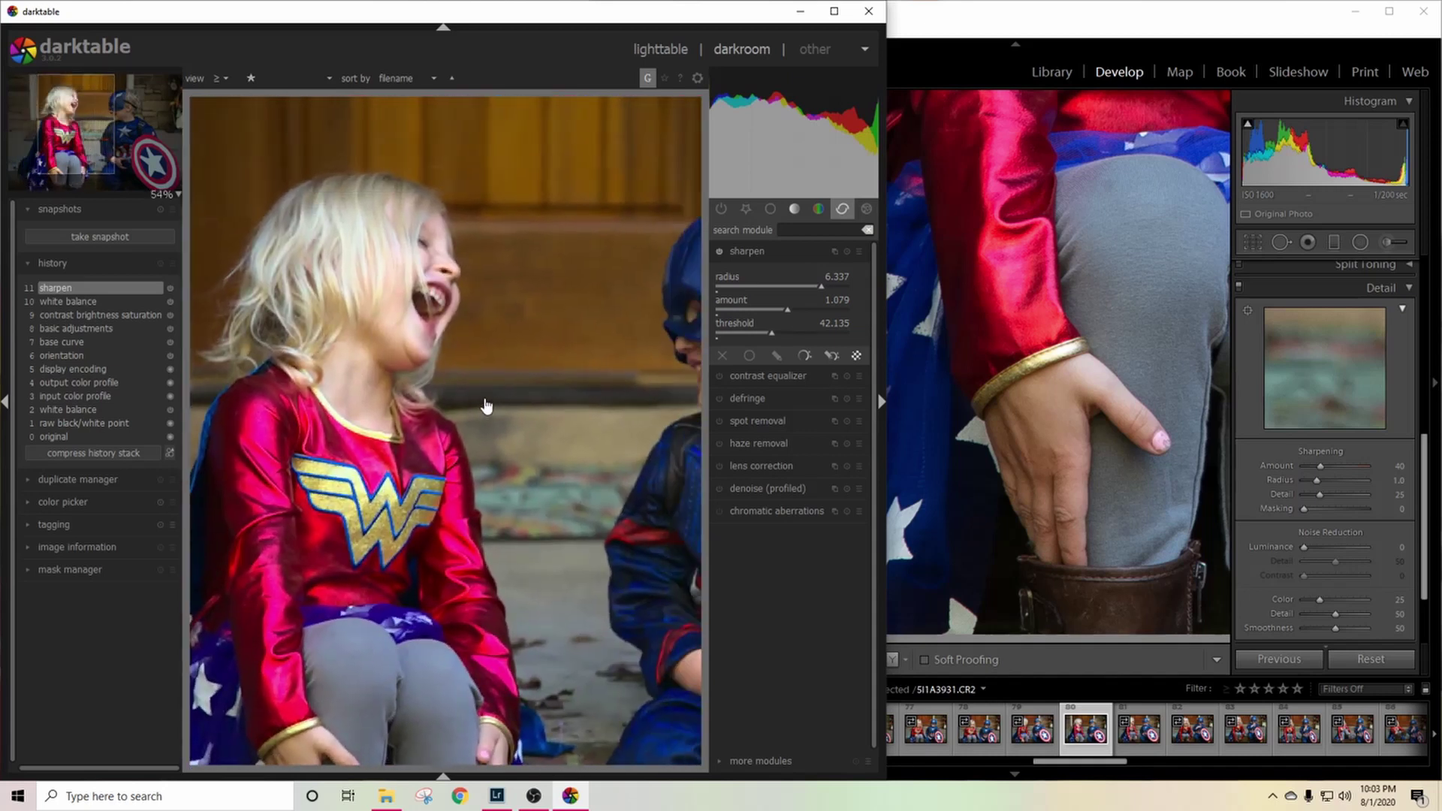
pyautogui.click(1006, 187)
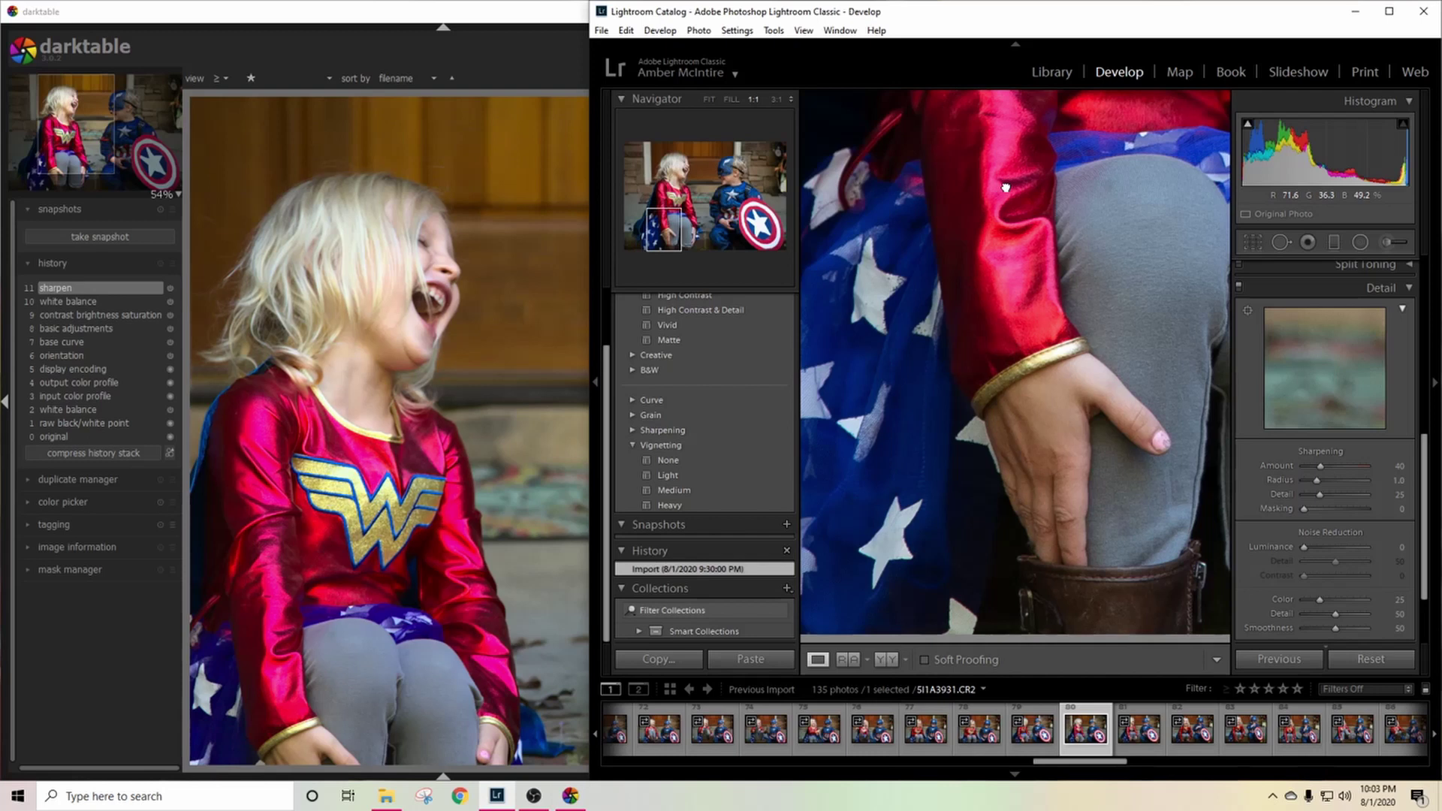
pyautogui.scroll(10, 1006, 188)
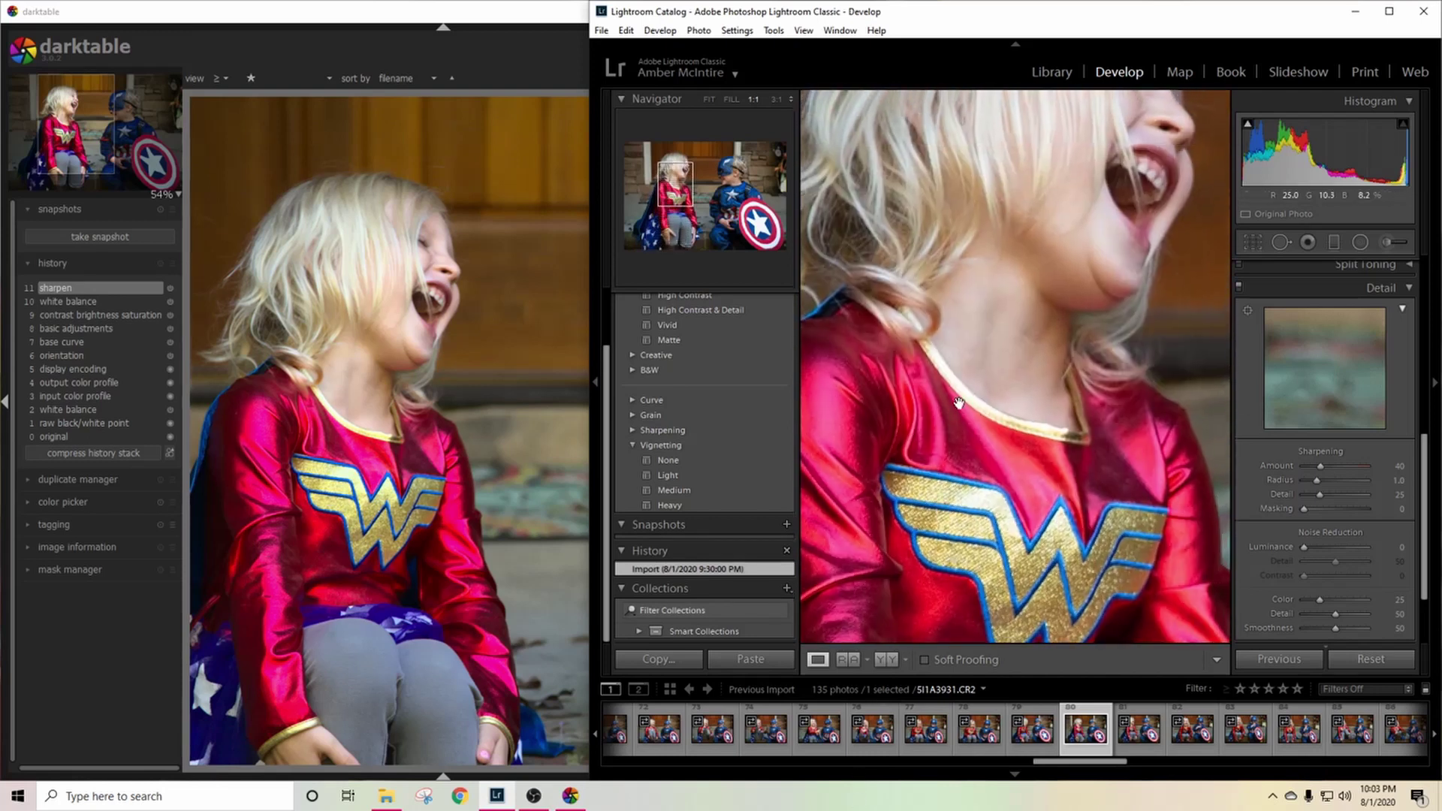
pyautogui.moveTo(973, 211); pyautogui.dragTo(980, 409)
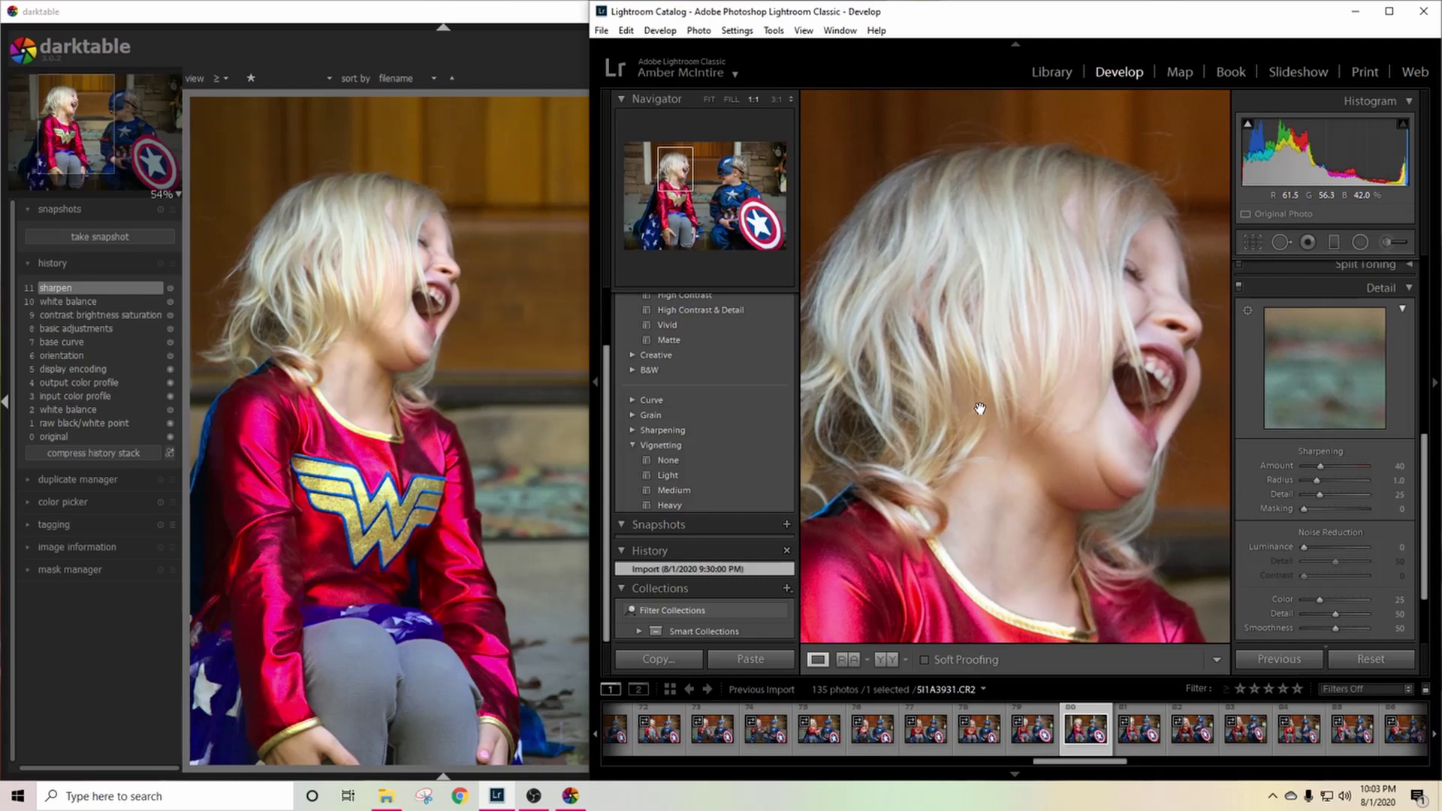
pyautogui.scroll(3, 345, 348)
# Step: Push darktable's sharpen radius to its 8.000 maximum
pyautogui.click(345, 348)
pyautogui.moveTo(828, 287); pyautogui.dragTo(854, 287)
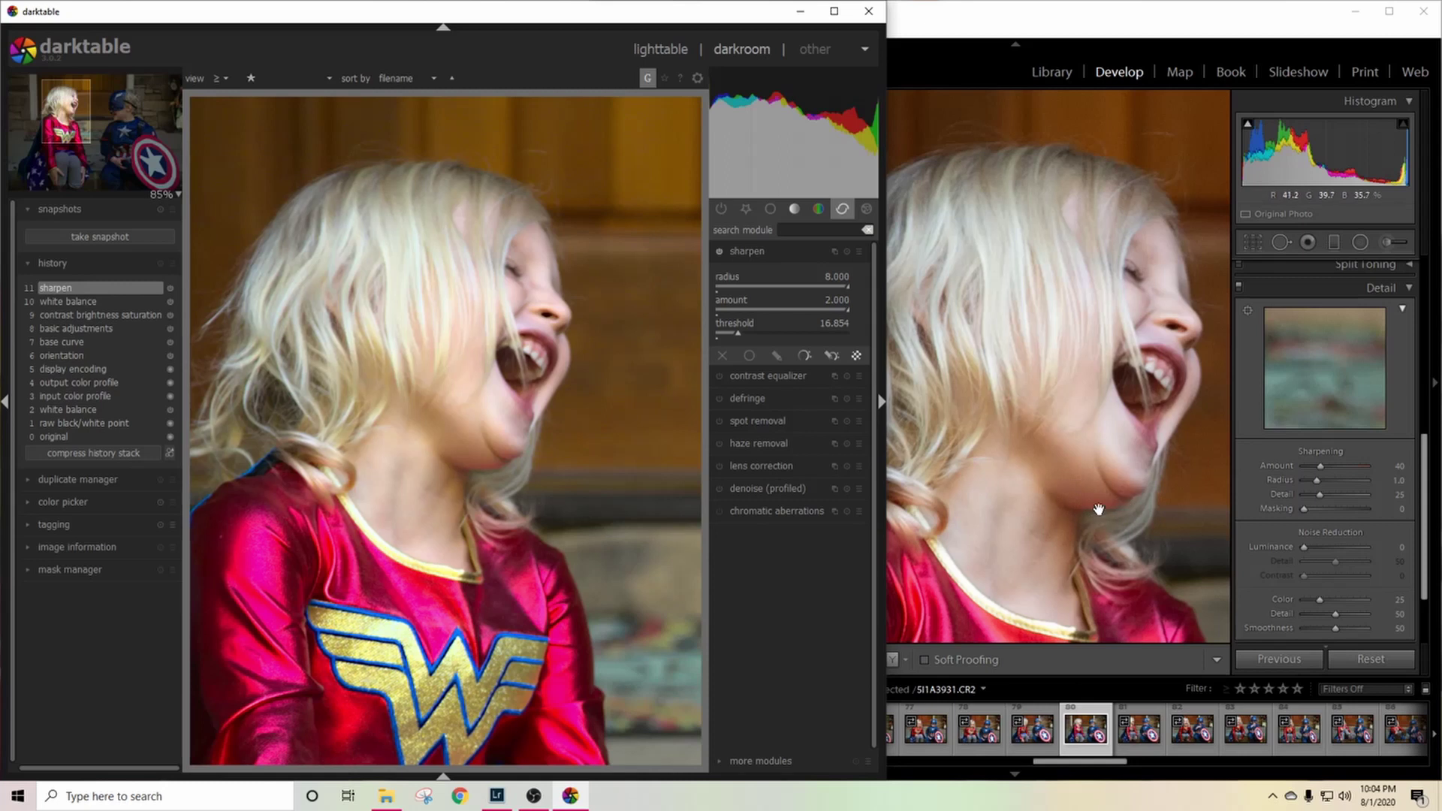
pyautogui.scroll(-2, 1313, 525)
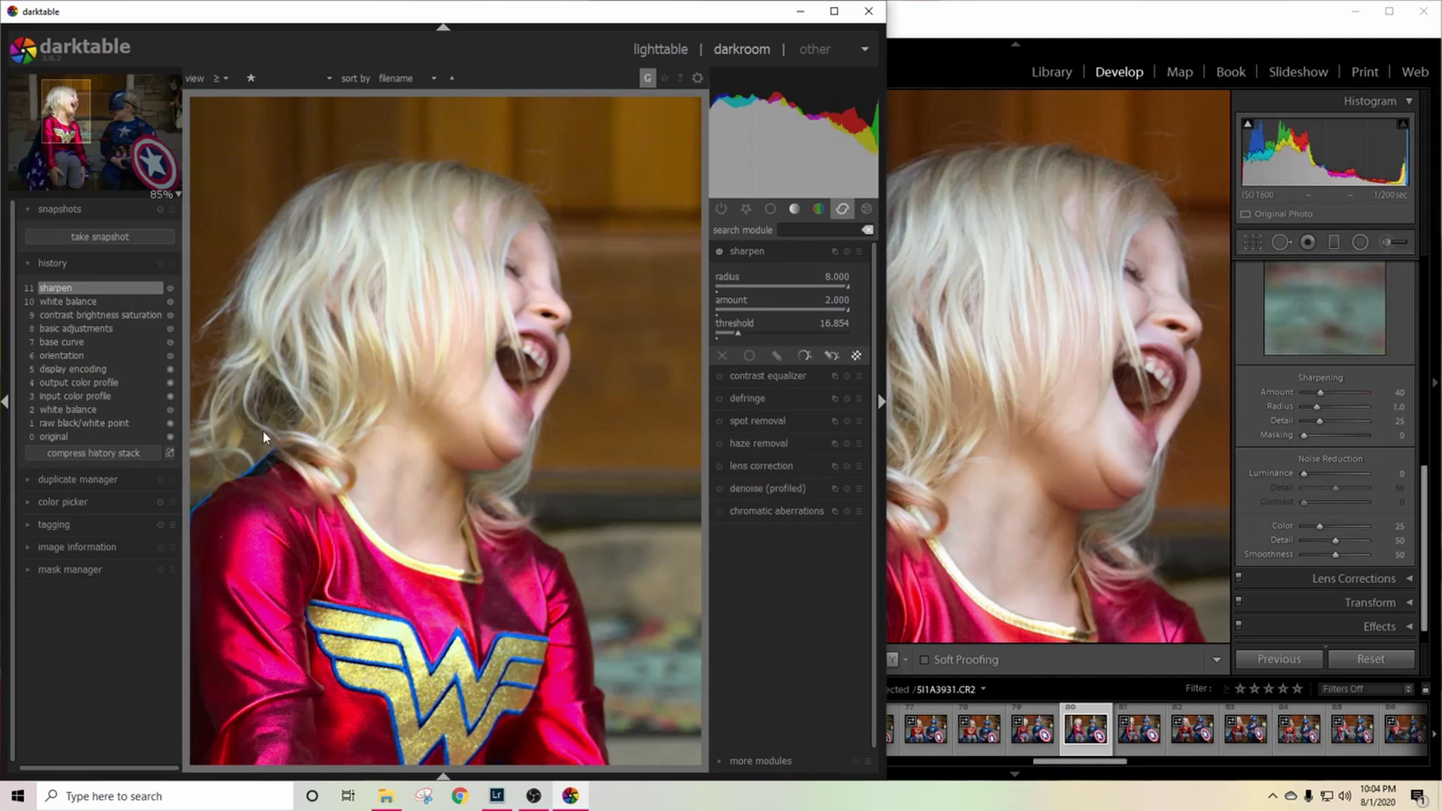
# Step: Enable denoise (profiled) and set its strength to 0.775
pyautogui.click(781, 488)
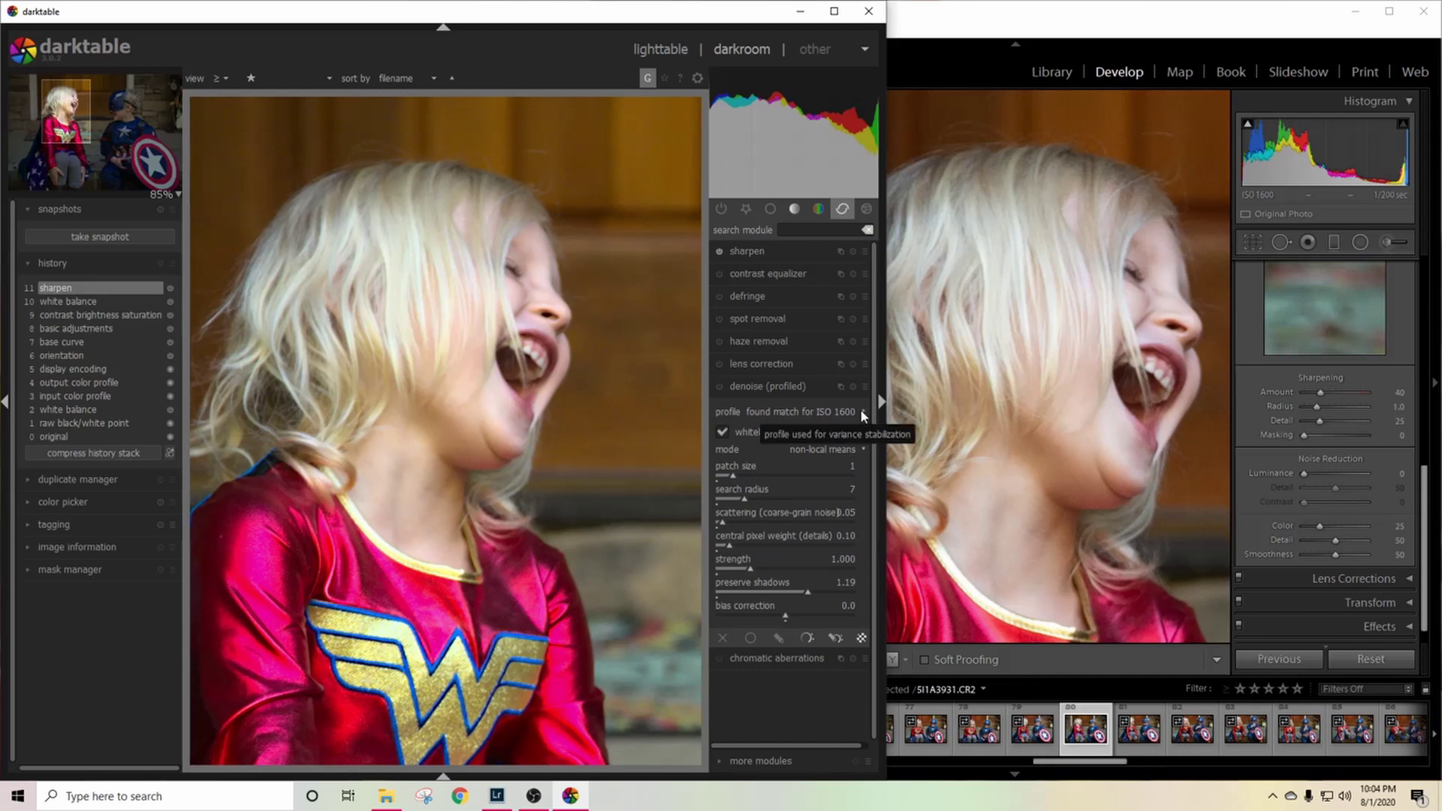
pyautogui.click(720, 387)
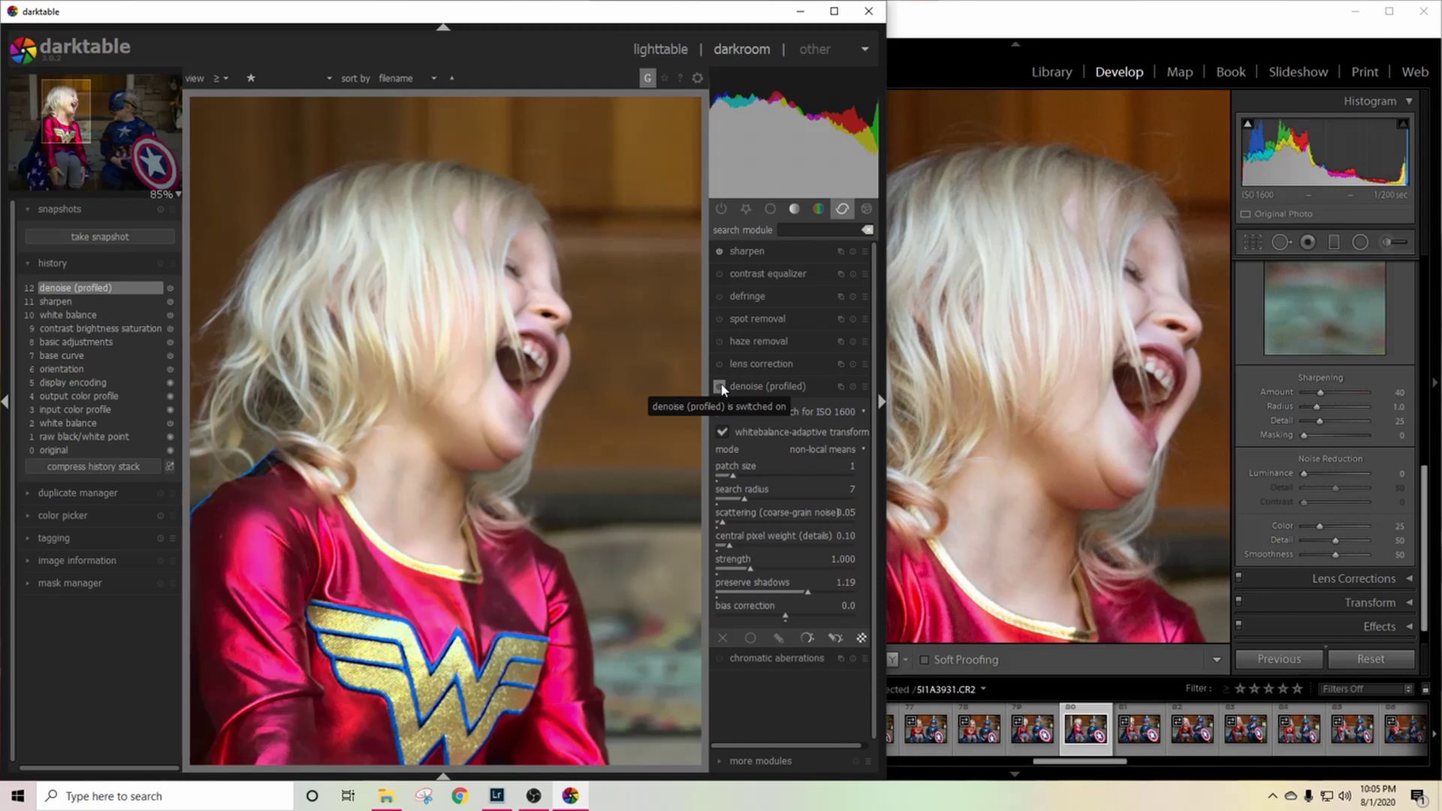
pyautogui.click(744, 568)
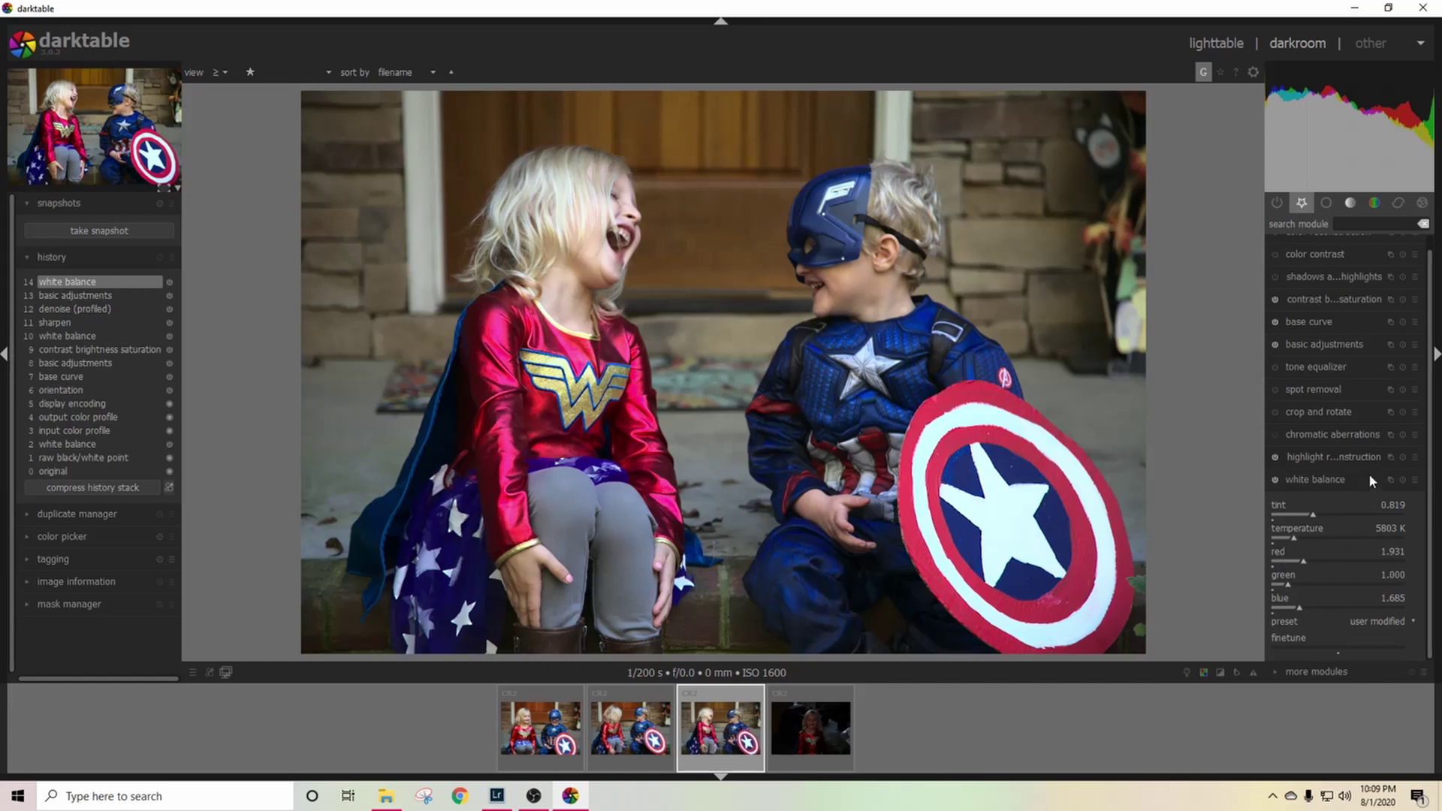
# Step: Set the white balance module's preset to spot
pyautogui.click(1388, 479)
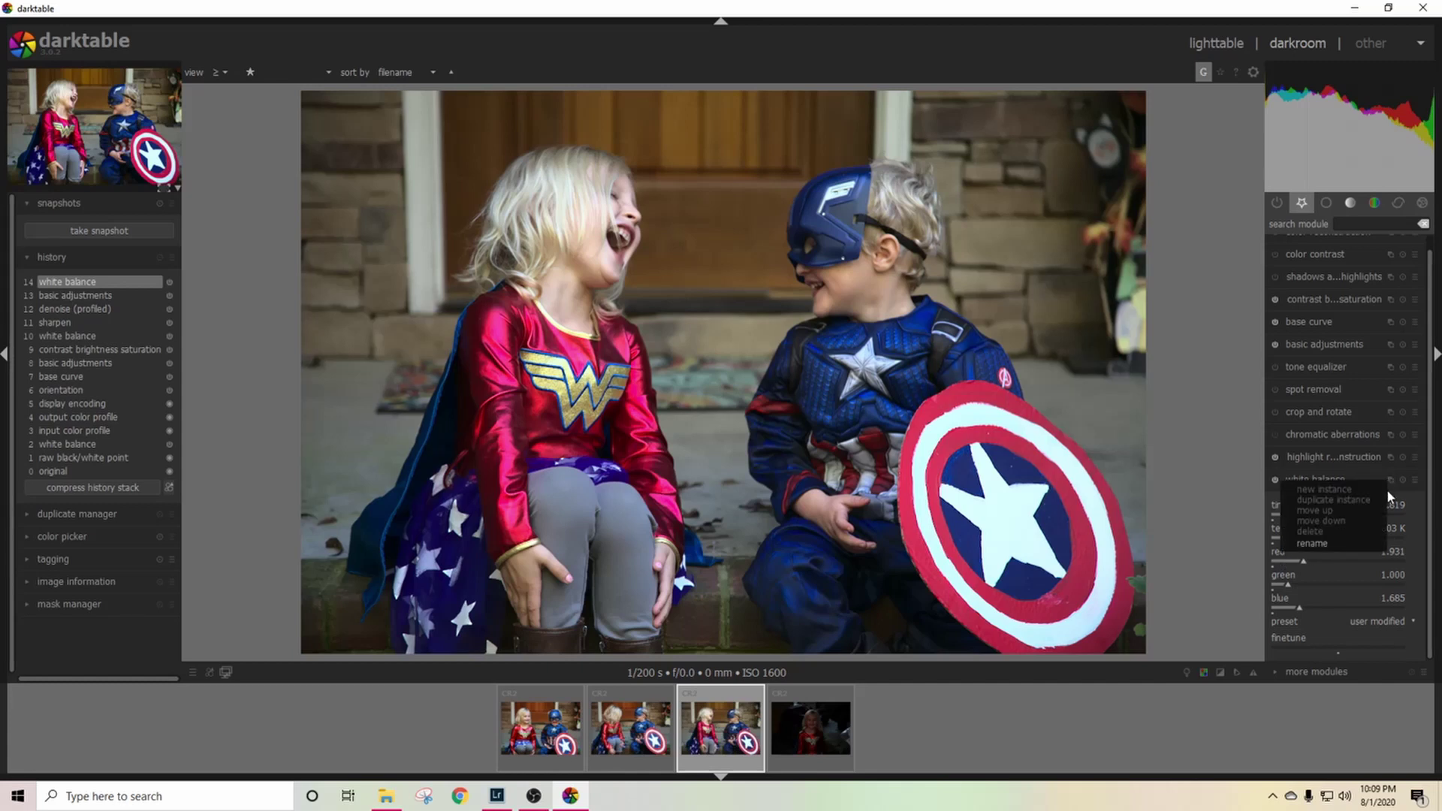
pyautogui.click(1386, 489)
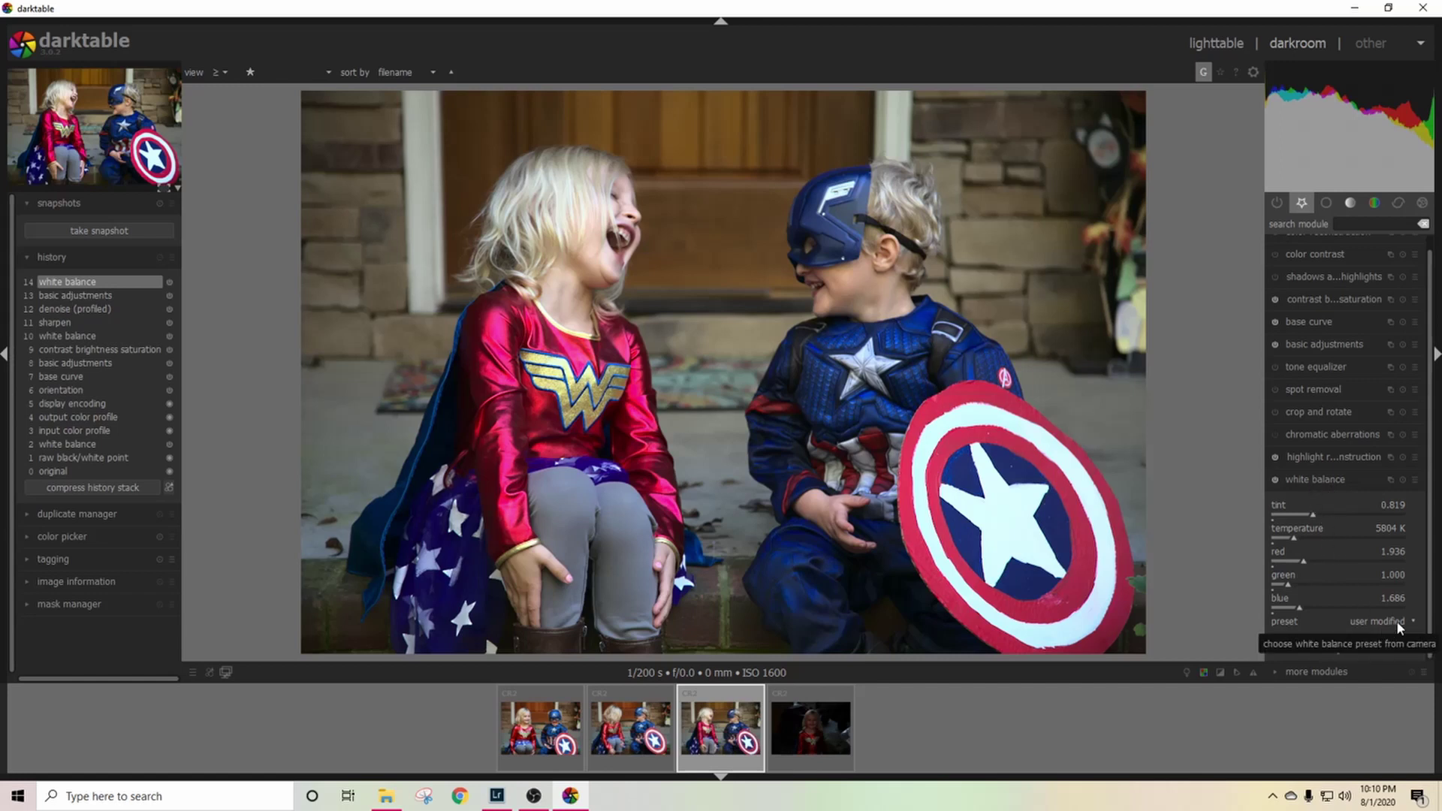
pyautogui.click(1418, 622)
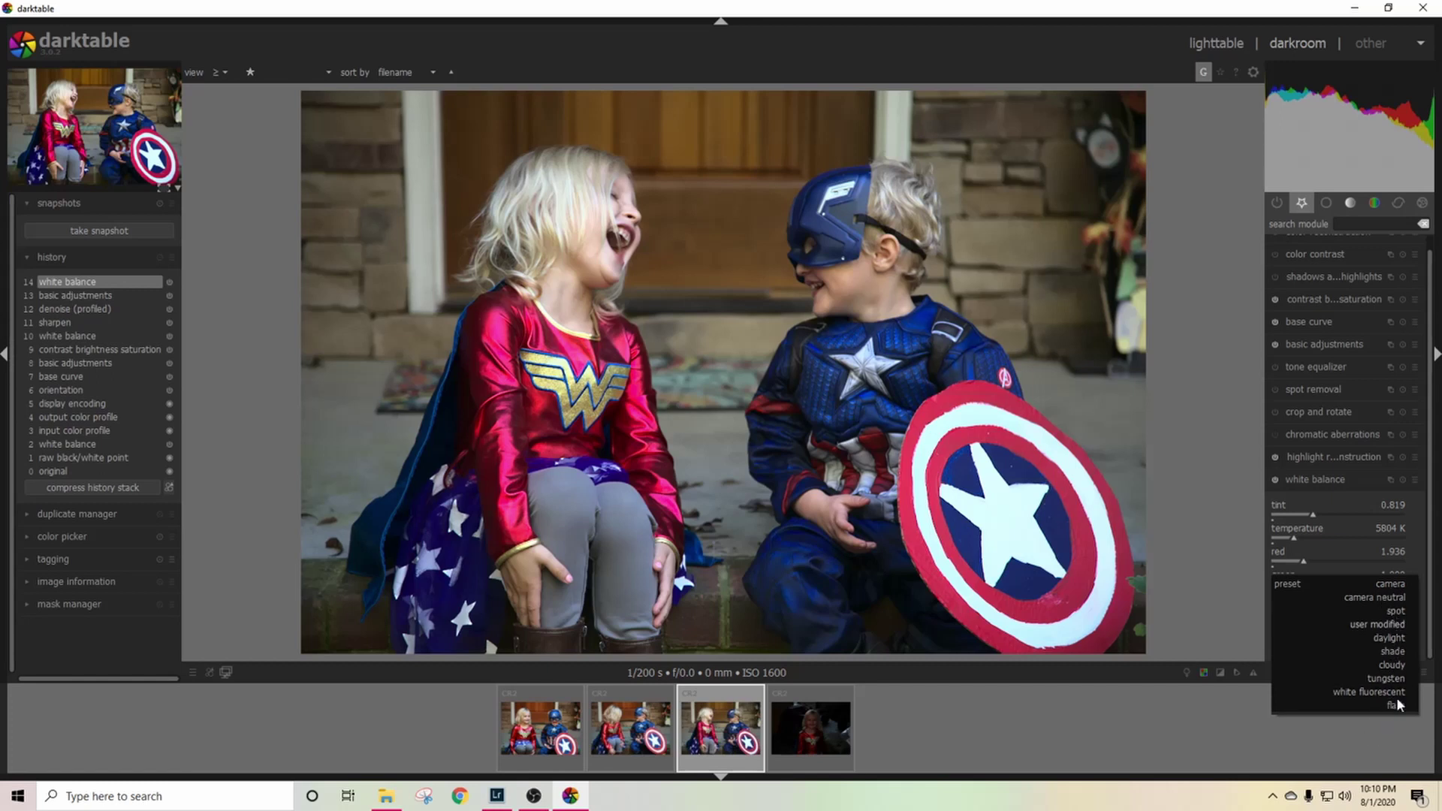
pyautogui.click(1393, 585)
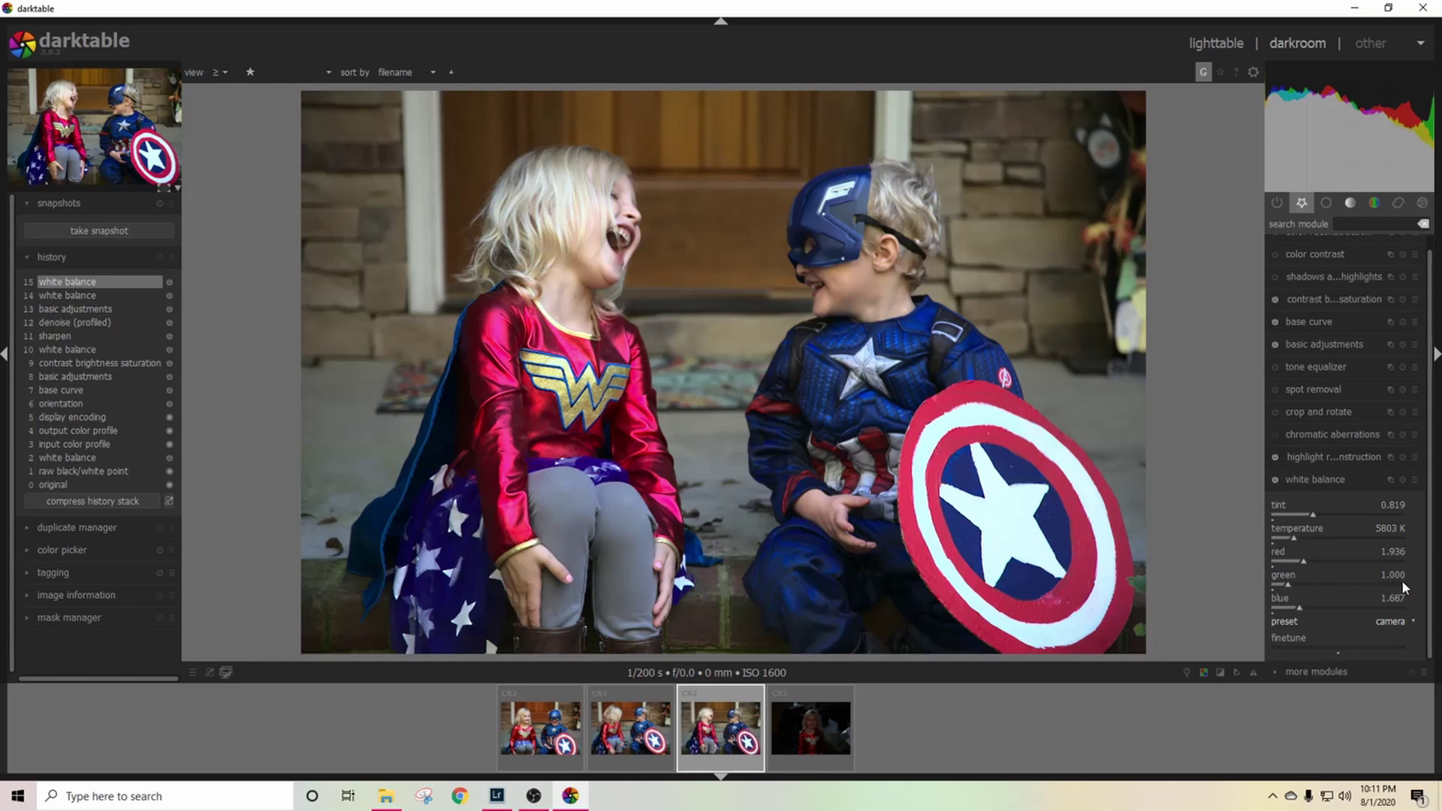
pyautogui.click(1411, 617)
pyautogui.click(1366, 657)
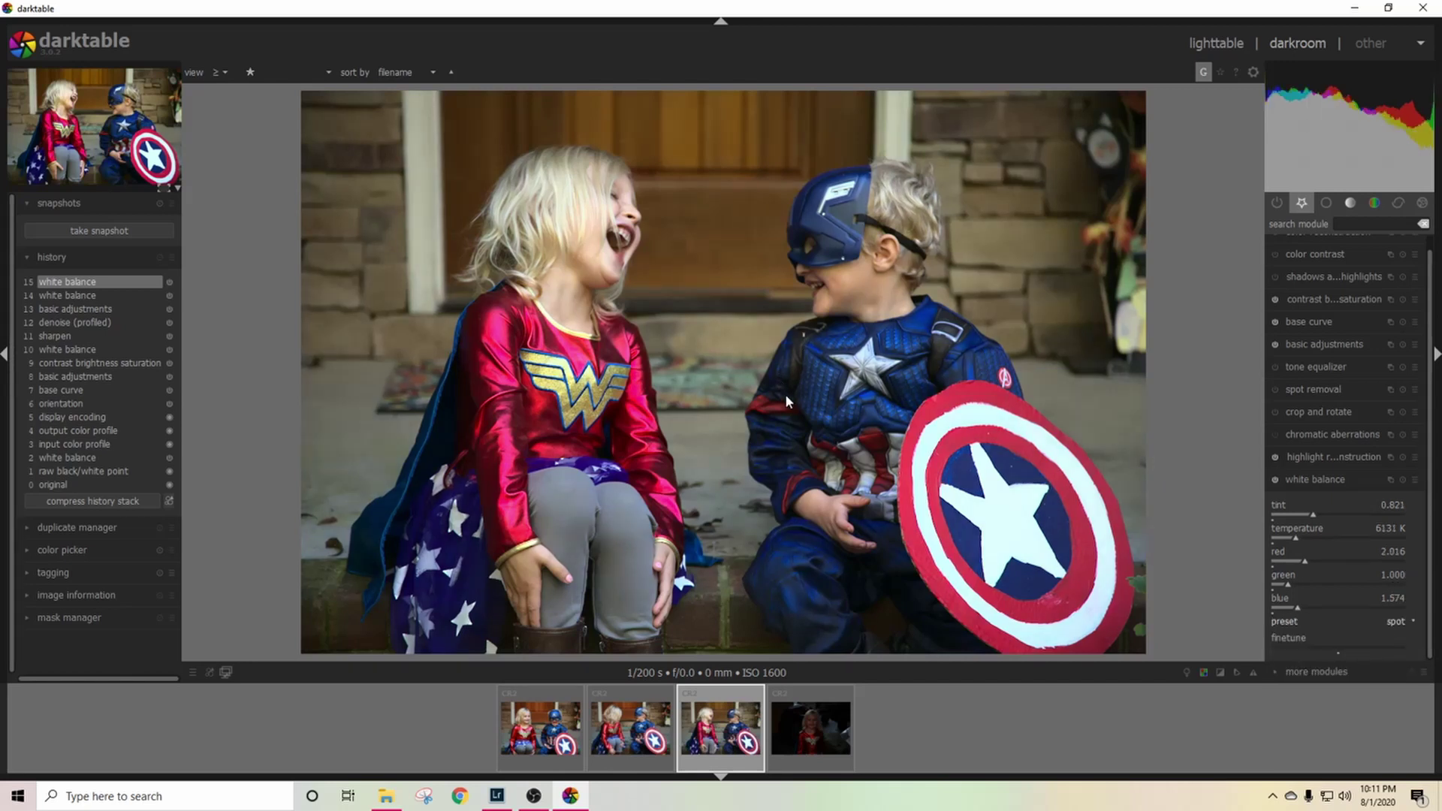
# Step: Sample white spots, ending on the girl's hair and boy's face for about 5408 K
pyautogui.click(640, 338)
pyautogui.moveTo(453, 368); pyautogui.dragTo(453, 382)
pyautogui.moveTo(1011, 509); pyautogui.dragTo(1018, 527)
pyautogui.moveTo(1061, 449); pyautogui.dragTo(1063, 458)
pyautogui.moveTo(605, 214); pyautogui.dragTo(579, 239)
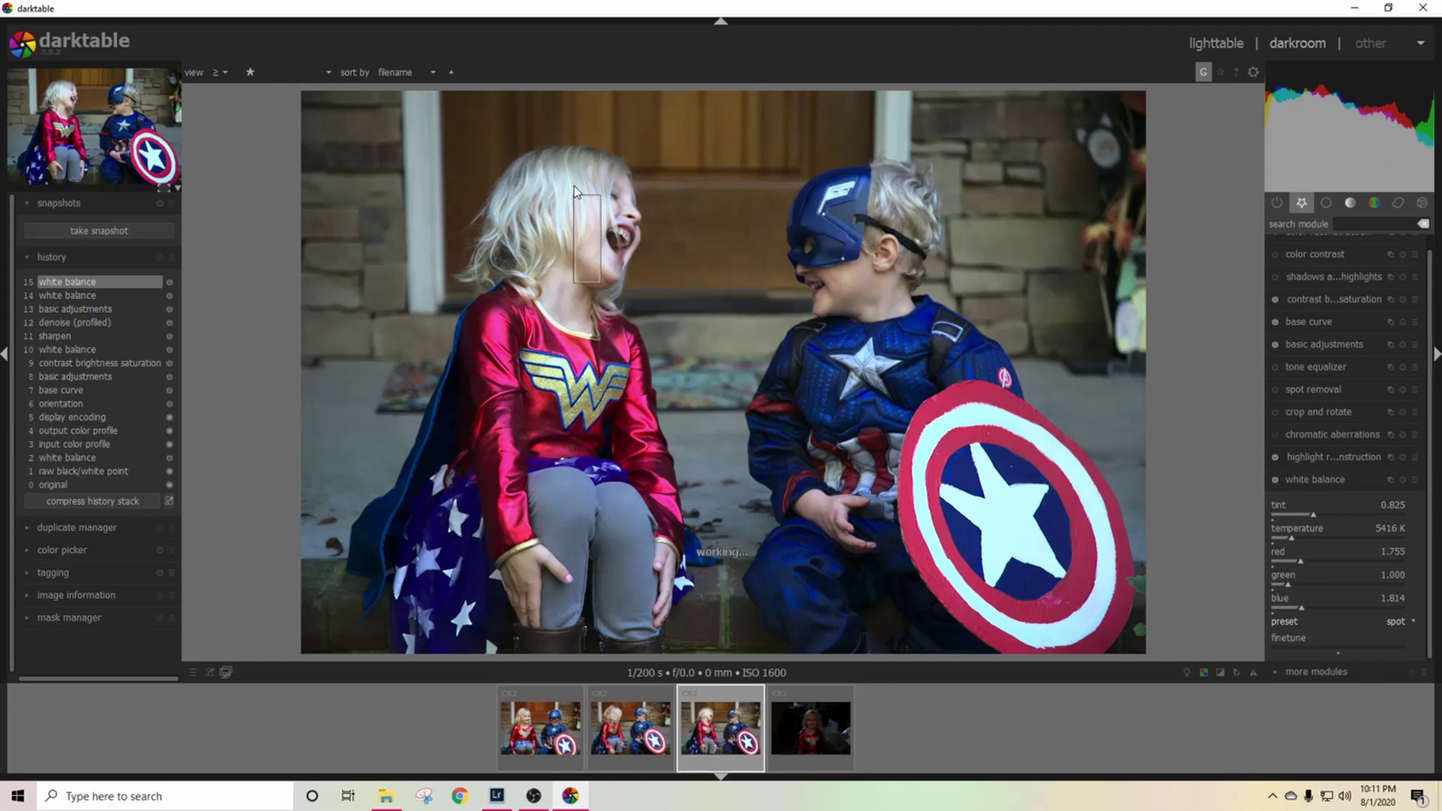
pyautogui.moveTo(529, 160); pyautogui.dragTo(657, 293)
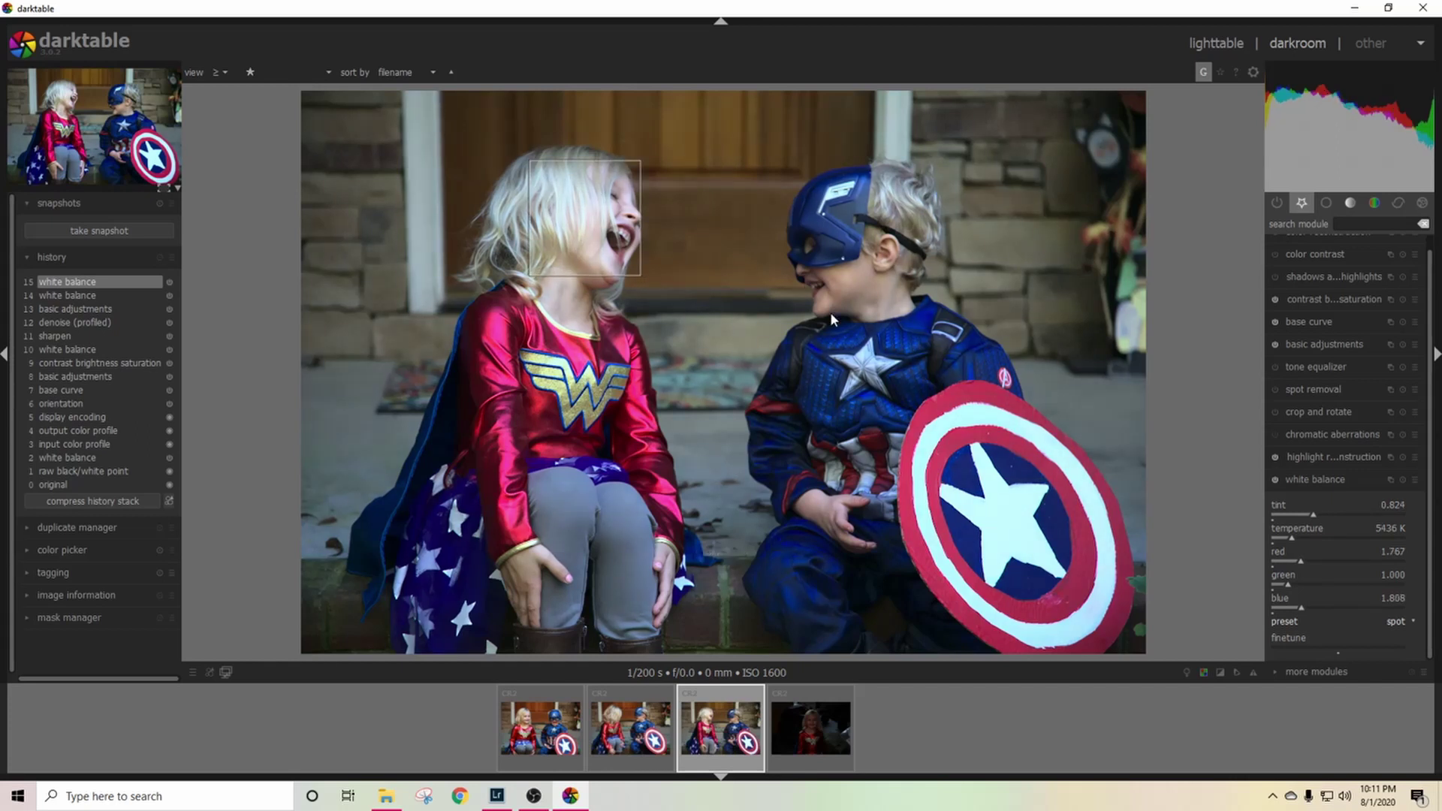
pyautogui.moveTo(814, 220); pyautogui.dragTo(955, 309)
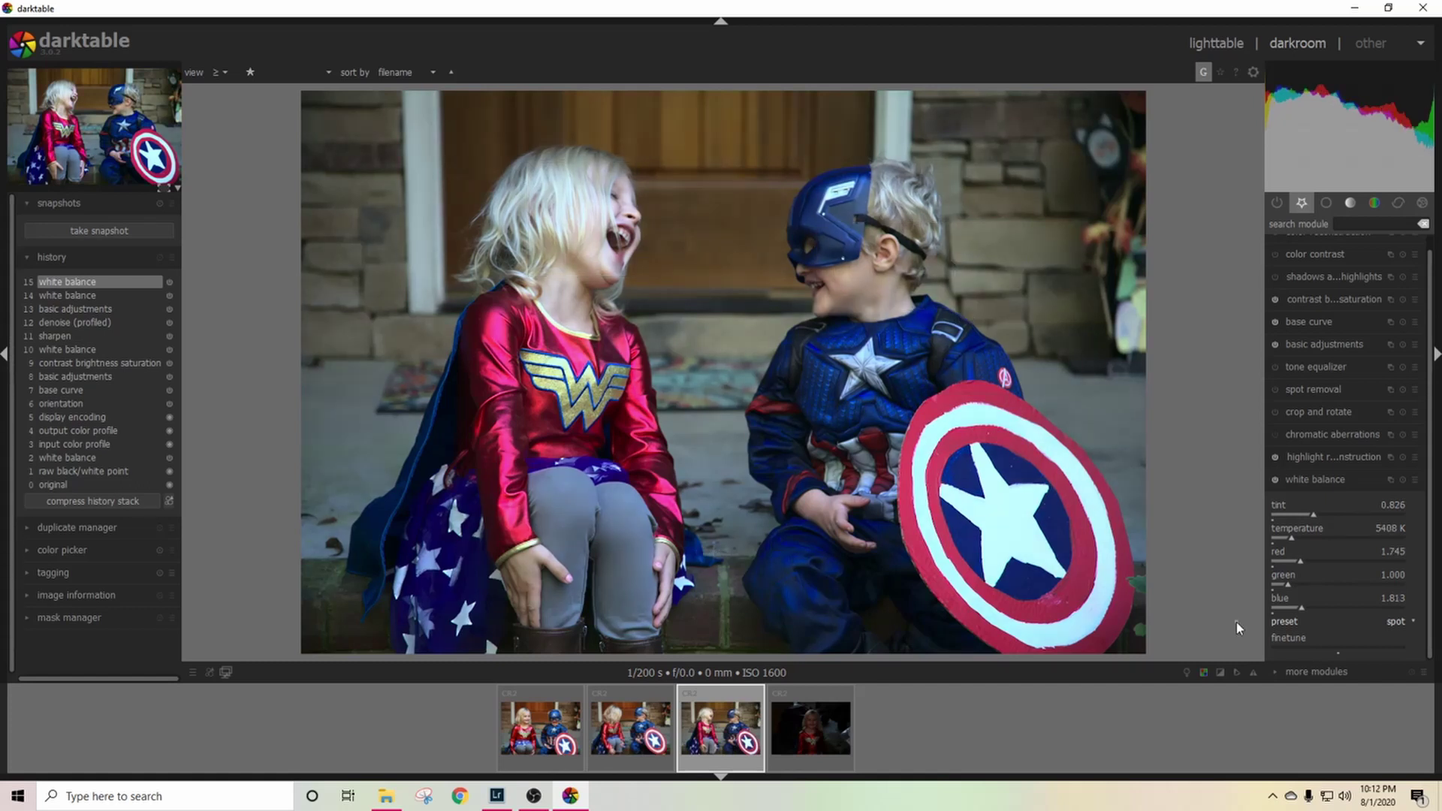
# Step: Show the colour module group and enable color zones in smooth process mode
pyautogui.click(1315, 481)
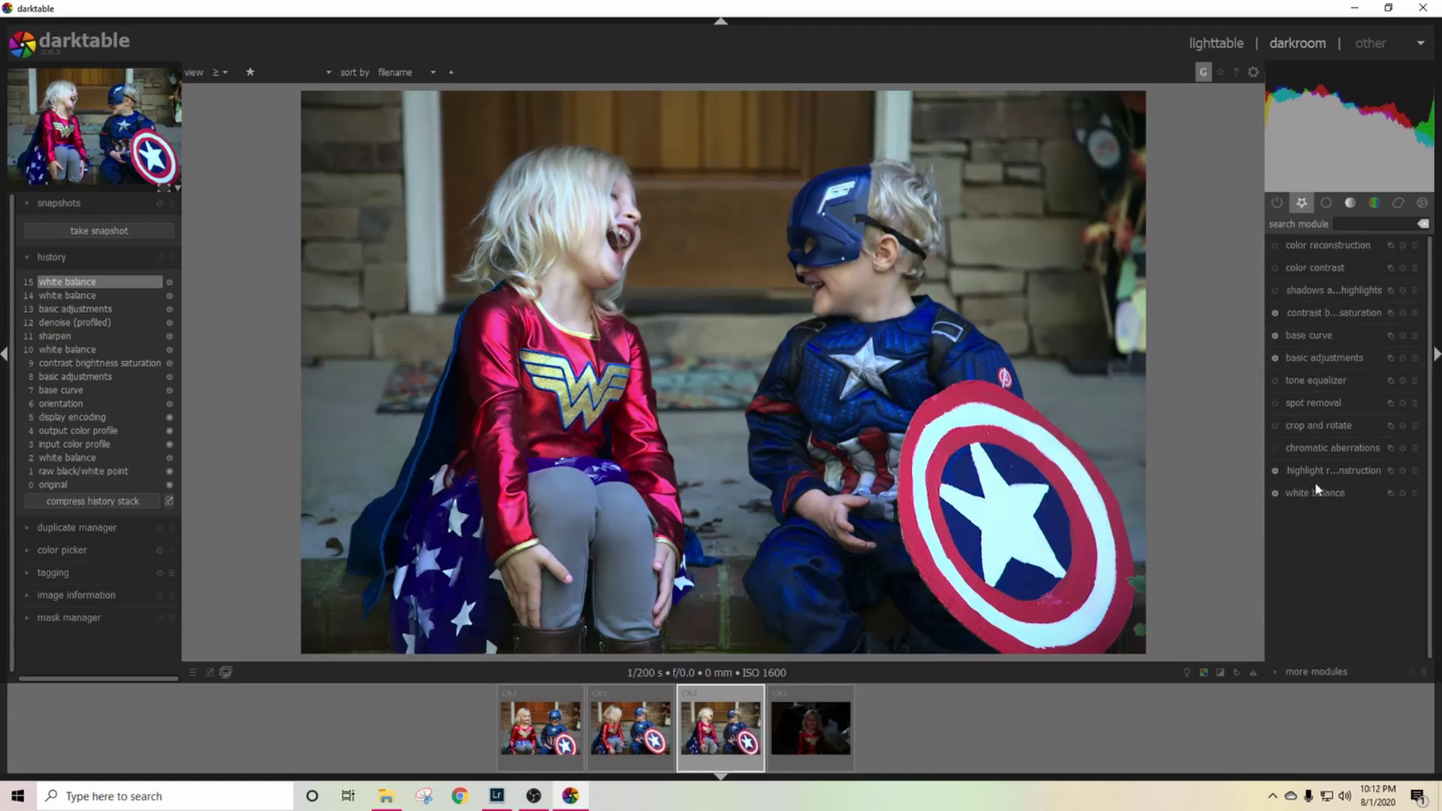
pyautogui.click(1348, 312)
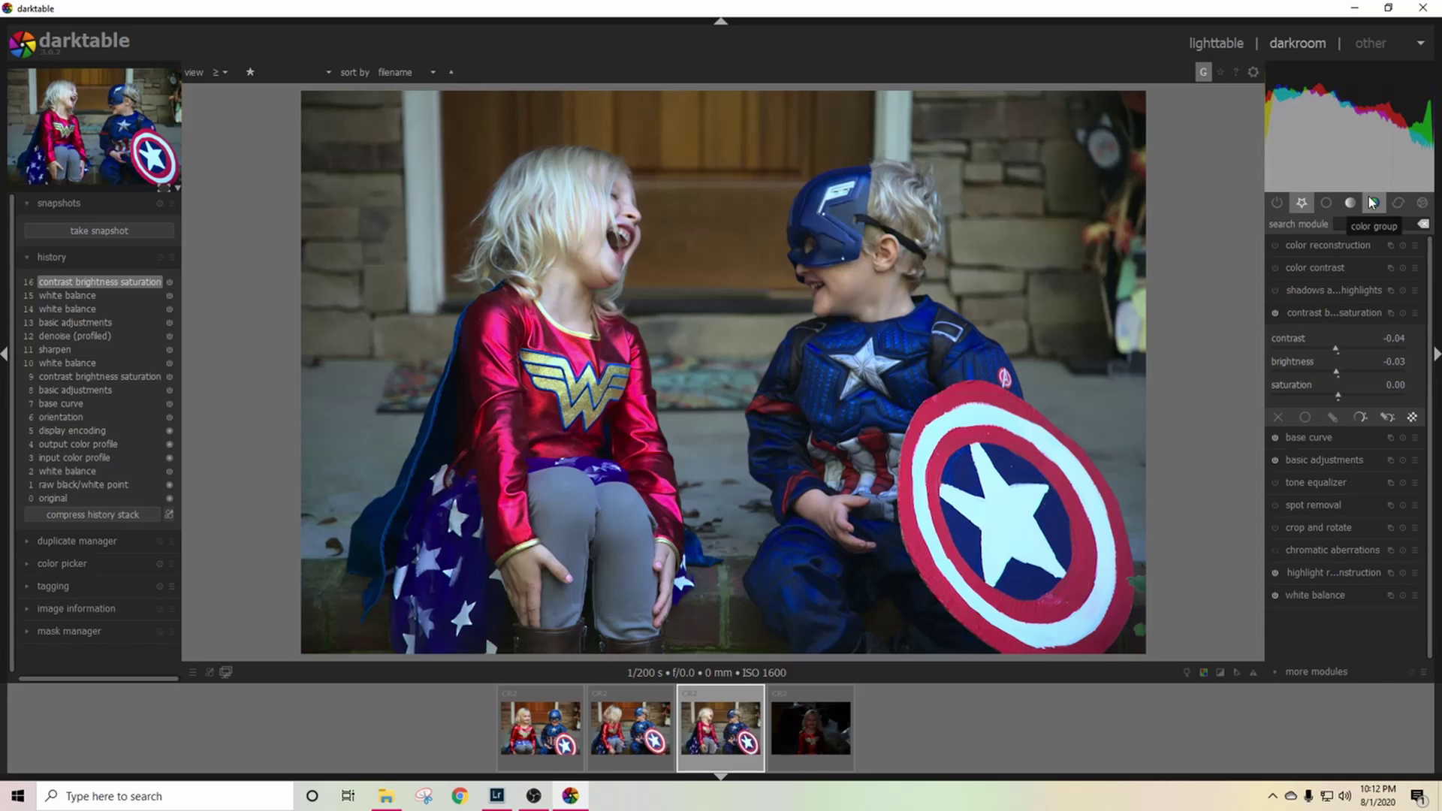
pyautogui.click(1344, 313)
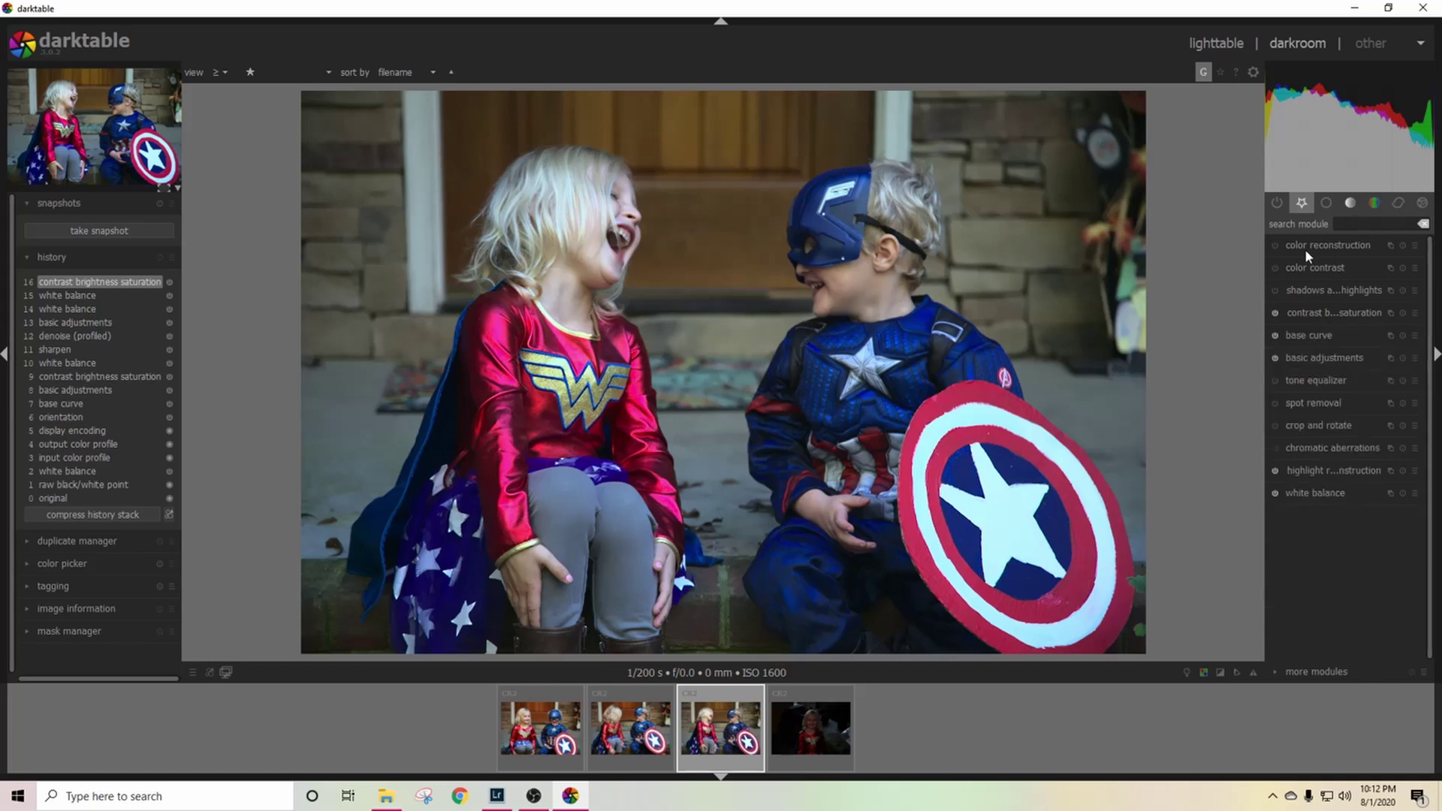
pyautogui.hotkey('ctrl', 'alt', 'c')
pyautogui.click(1400, 455)
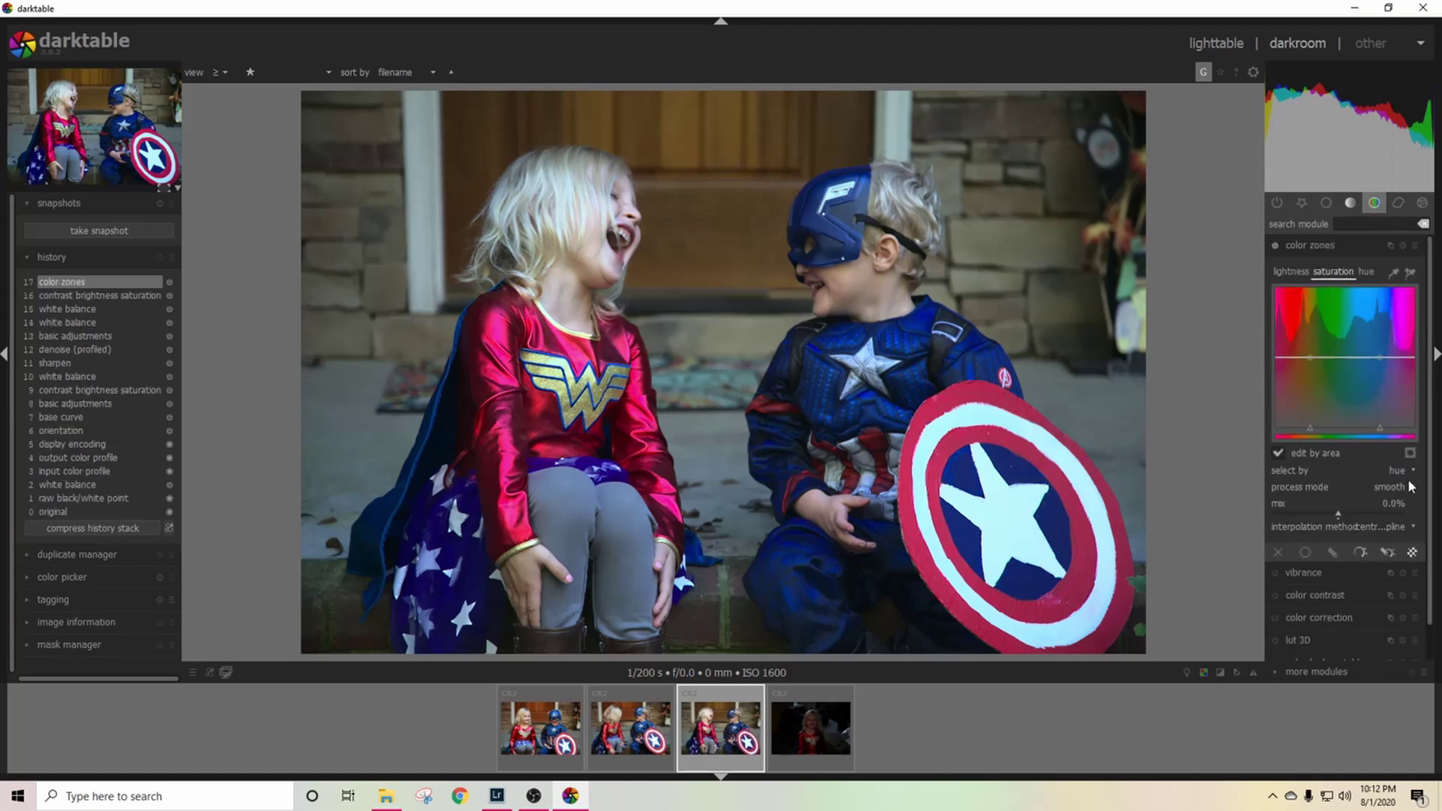
pyautogui.click(1408, 481)
pyautogui.click(1406, 489)
# Step: Pick the boy's face colour, raise red-hue saturation, and turn off edit by area
pyautogui.click(1394, 273)
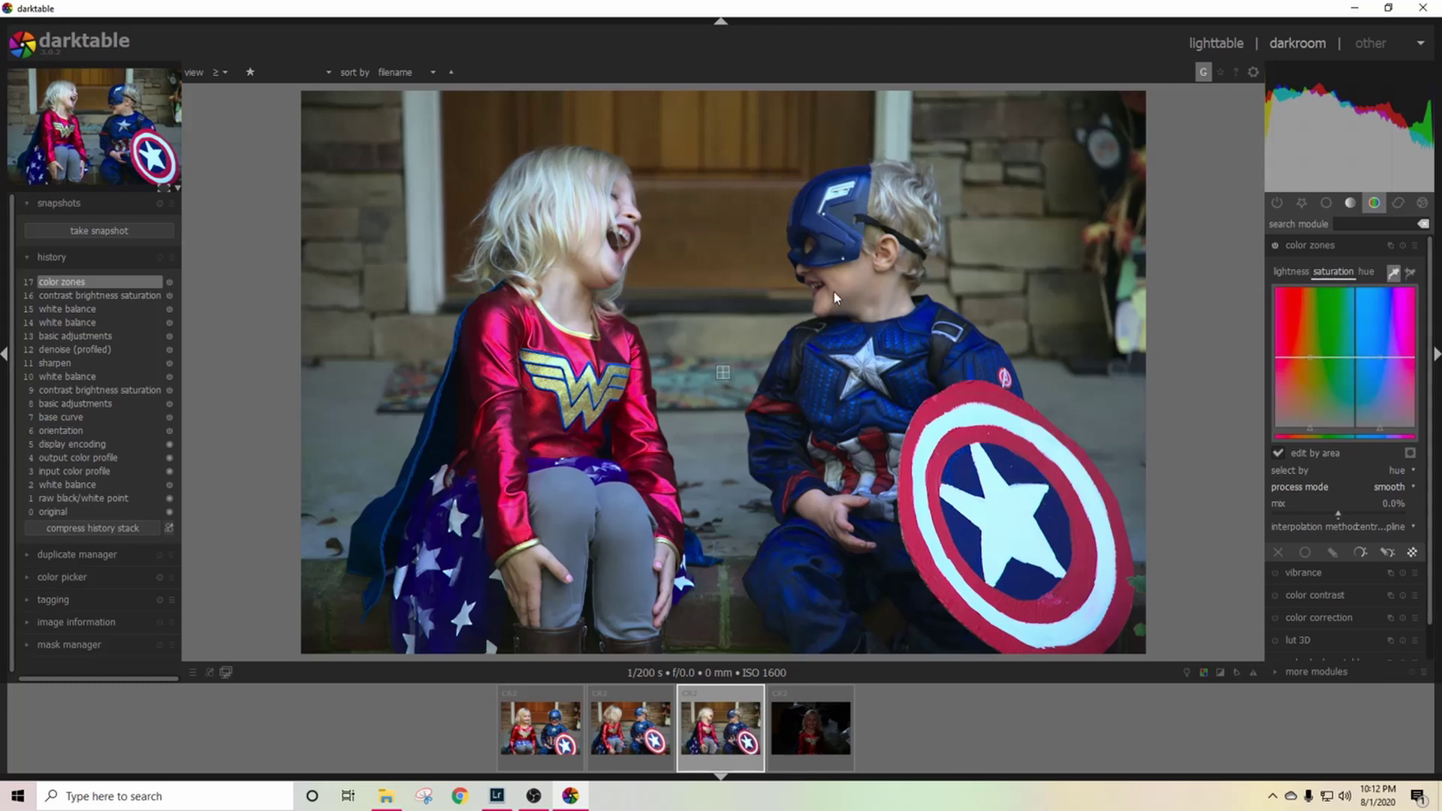
pyautogui.moveTo(836, 278)
pyautogui.mouseDown()
pyautogui.moveTo(865, 288)
pyautogui.moveTo(851, 282)
pyautogui.mouseUp()
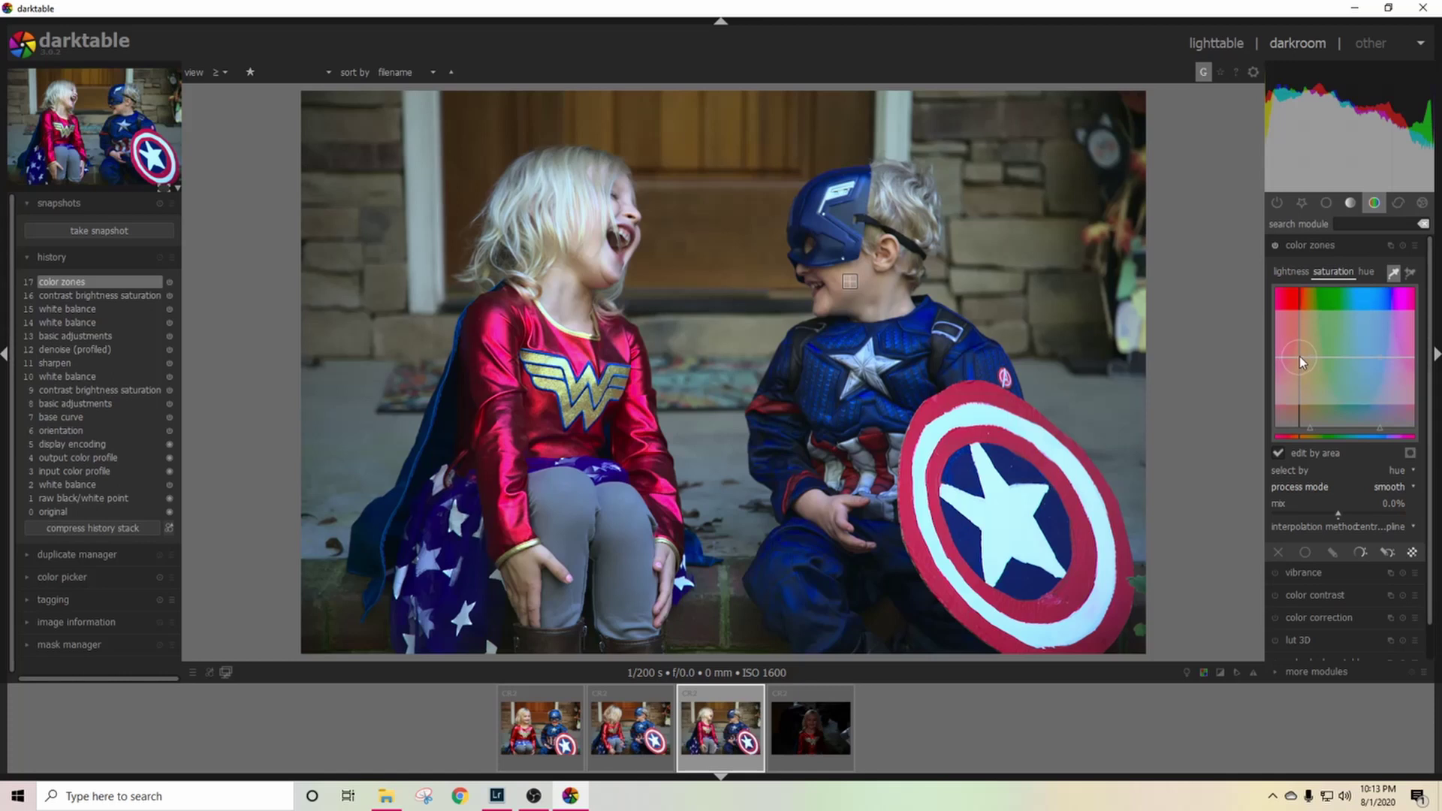
pyautogui.moveTo(1299, 356)
pyautogui.mouseDown()
pyautogui.moveTo(1310, 278)
pyautogui.moveTo(1297, 359)
pyautogui.mouseUp()
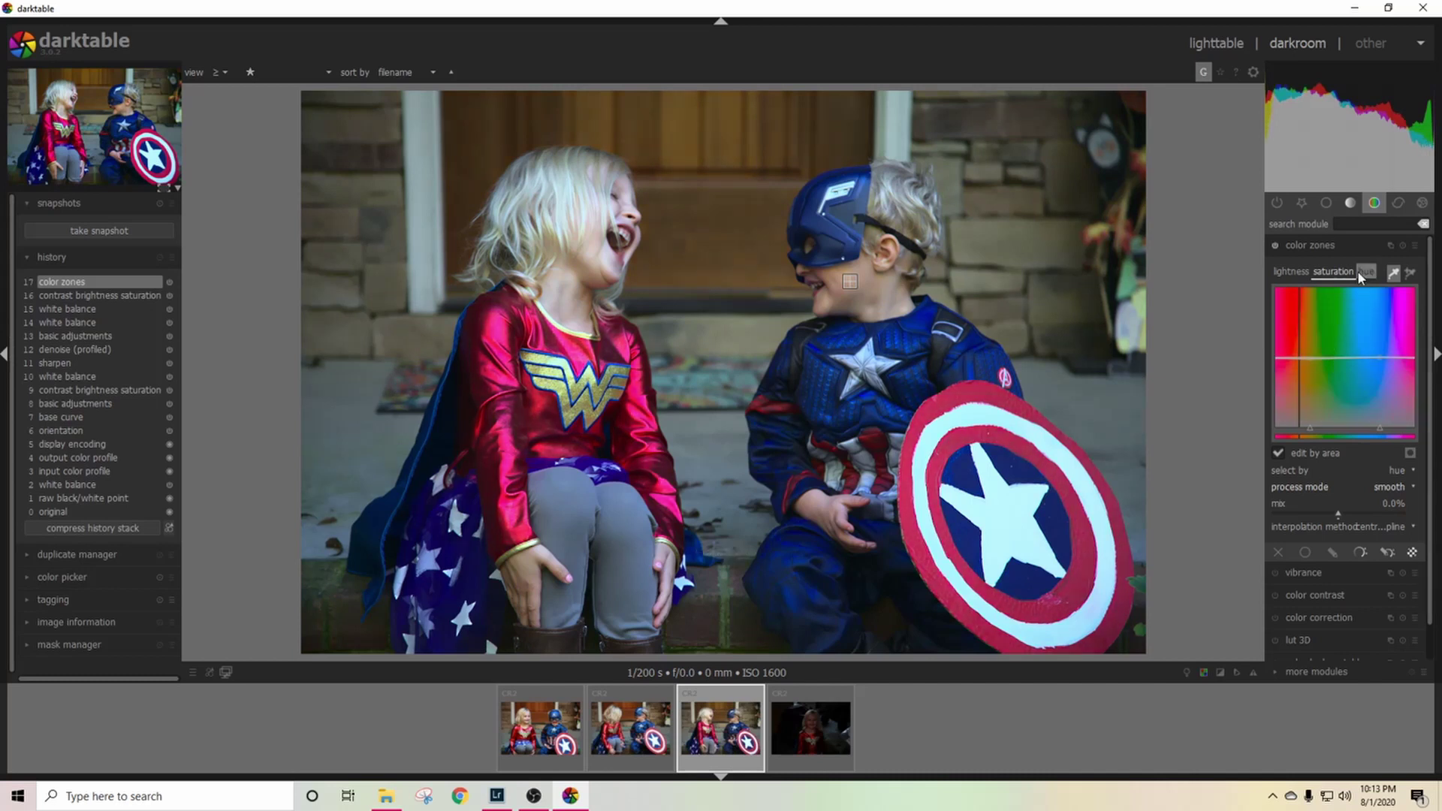
pyautogui.click(1278, 452)
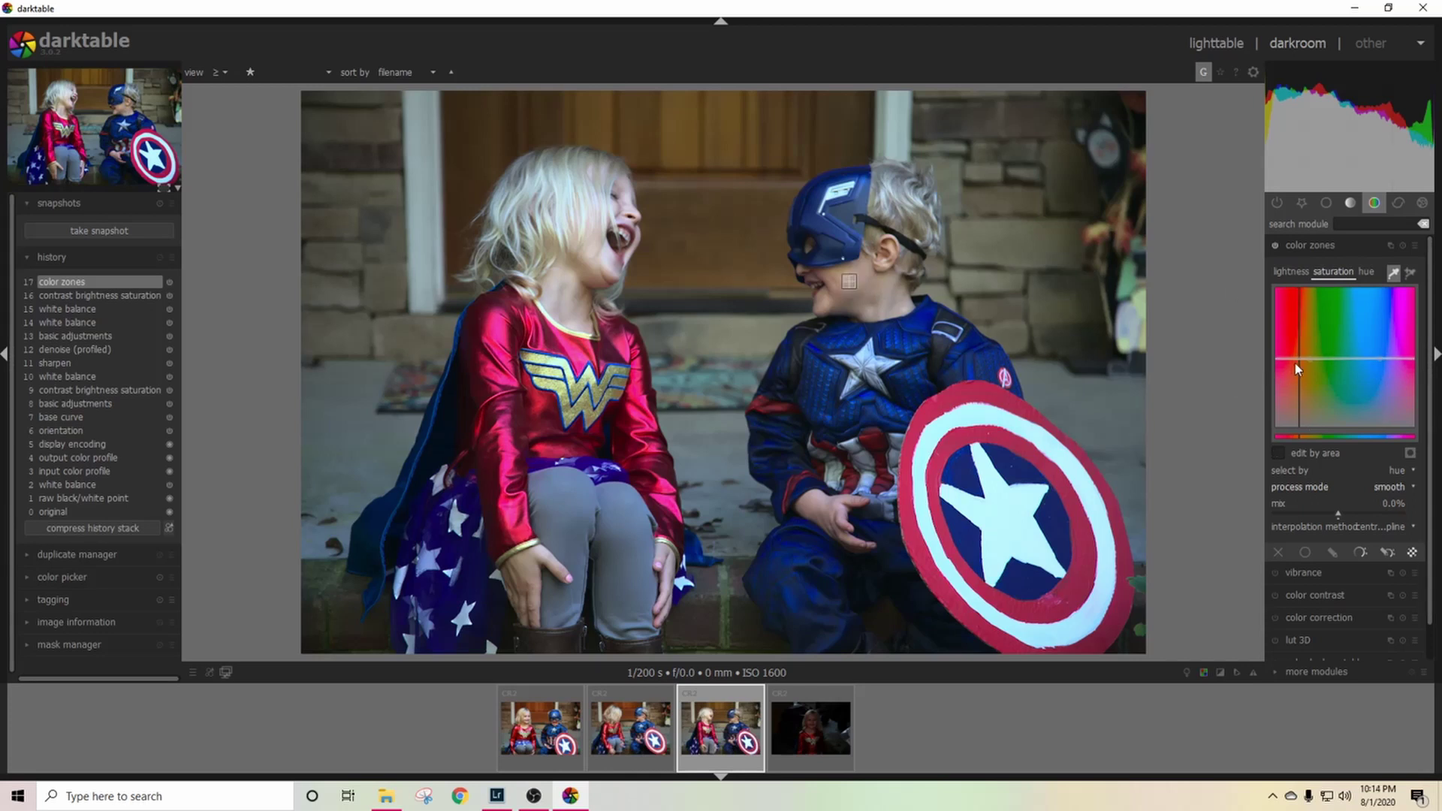
# Step: Raise the red saturation node, add a lower nearby node, drop the curve ends, and widen the bump
pyautogui.moveTo(1296, 359); pyautogui.dragTo(1301, 326)
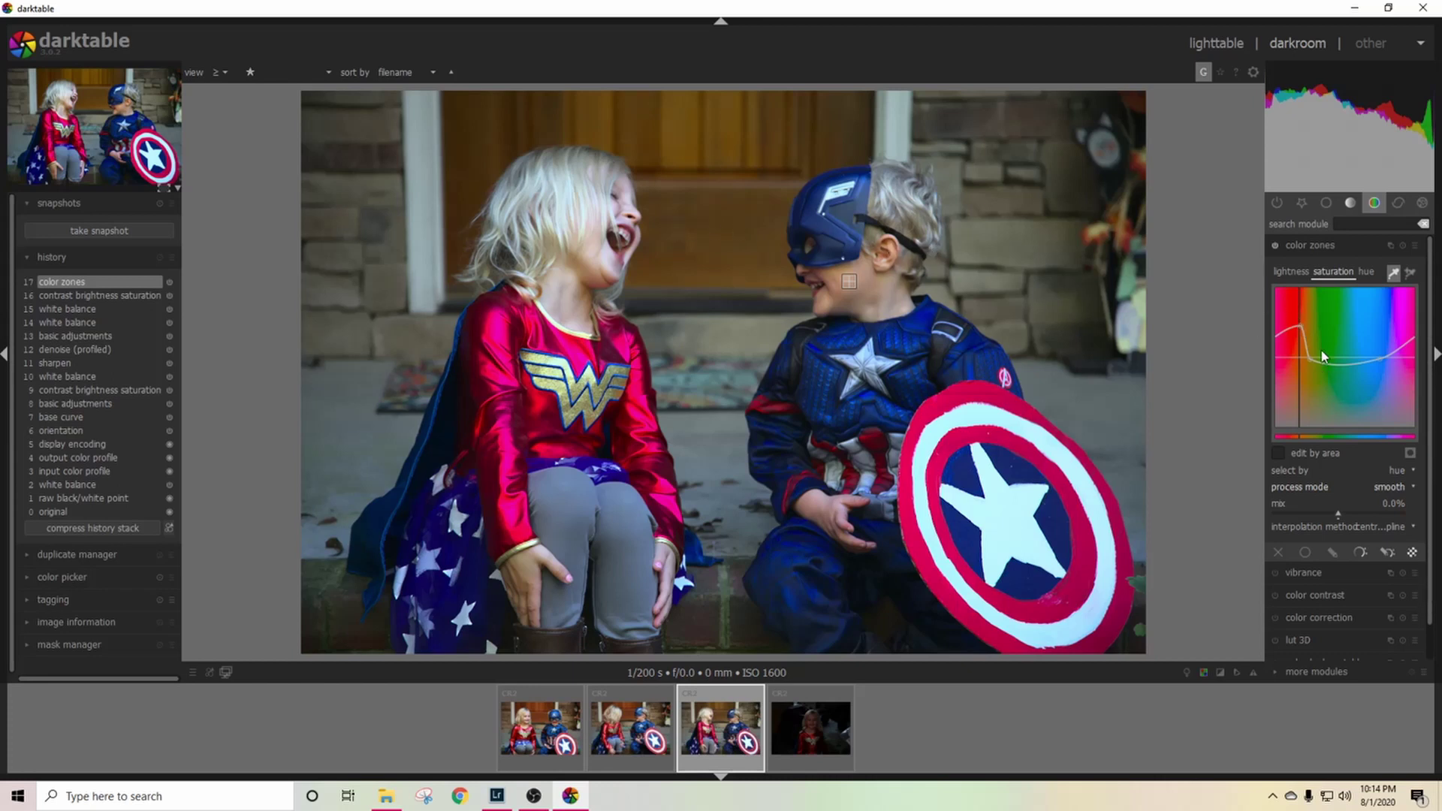
pyautogui.moveTo(1323, 357); pyautogui.dragTo(1325, 369)
pyautogui.moveTo(1323, 365); pyautogui.dragTo(1319, 367)
pyautogui.moveTo(1281, 332); pyautogui.dragTo(1280, 340)
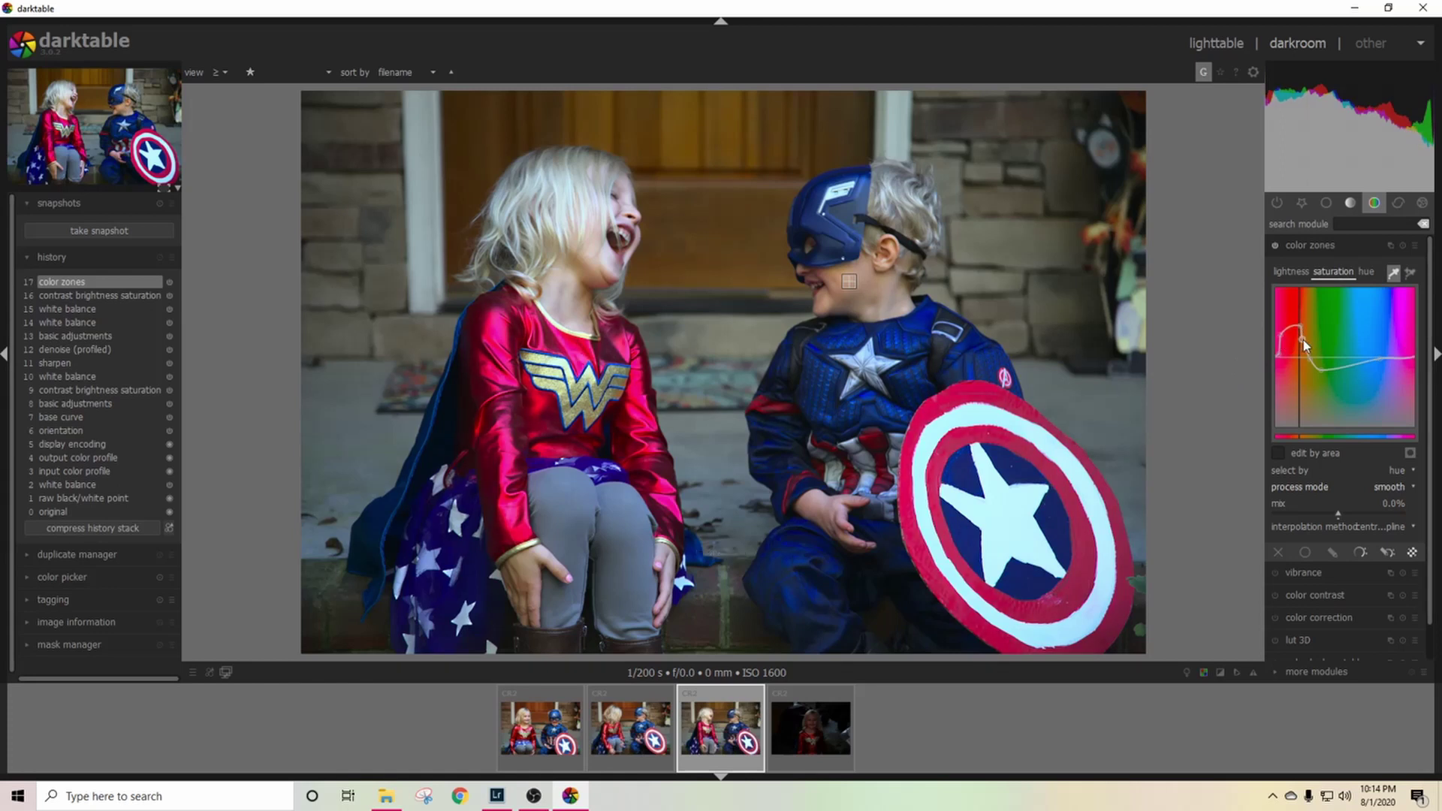
pyautogui.moveTo(1311, 338); pyautogui.dragTo(1313, 332)
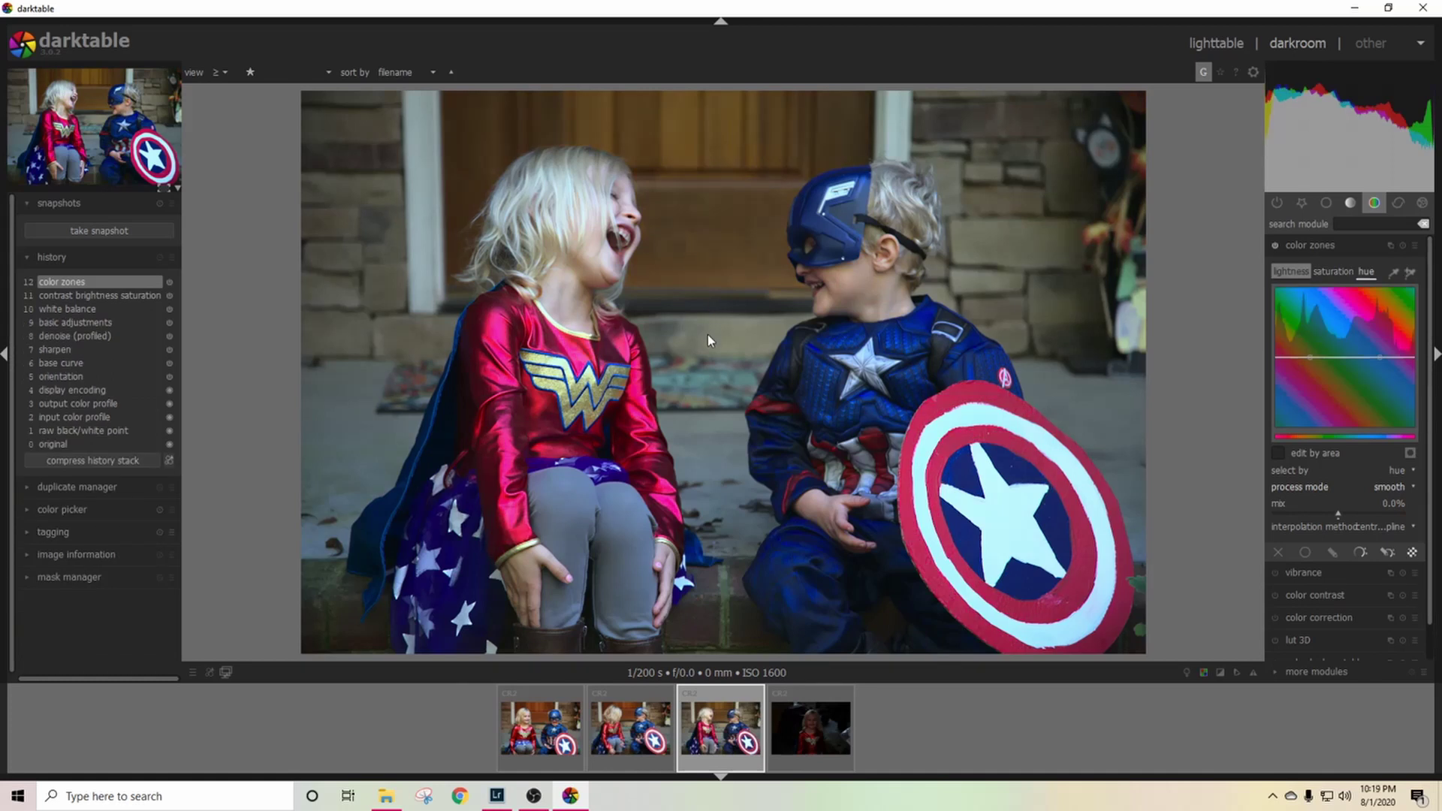
# Step: Collapse color zones, expand color correction, and restore darktable's window beside Lightroom
pyautogui.click(1333, 248)
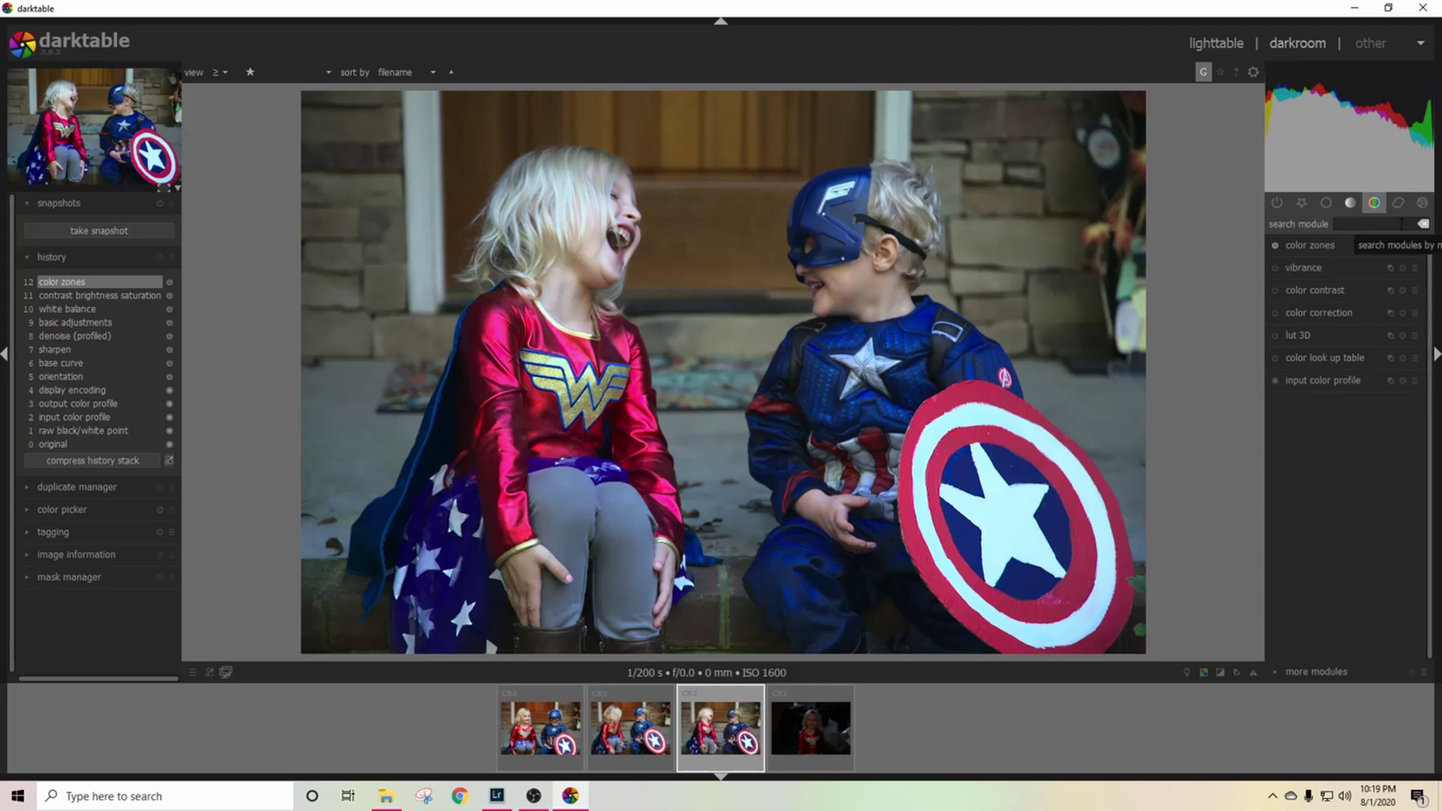
pyautogui.click(1340, 310)
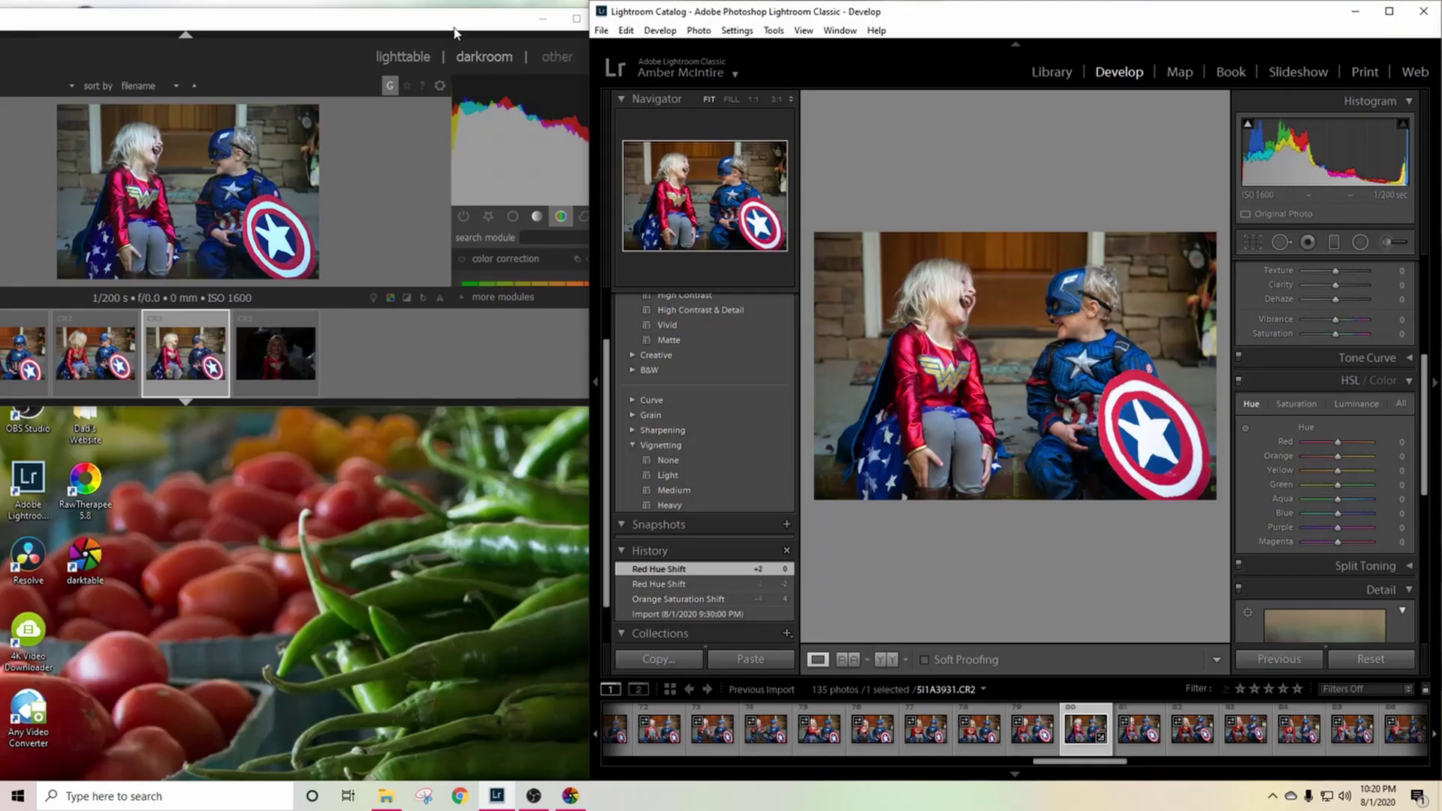
pyautogui.doubleClick(465, 24)
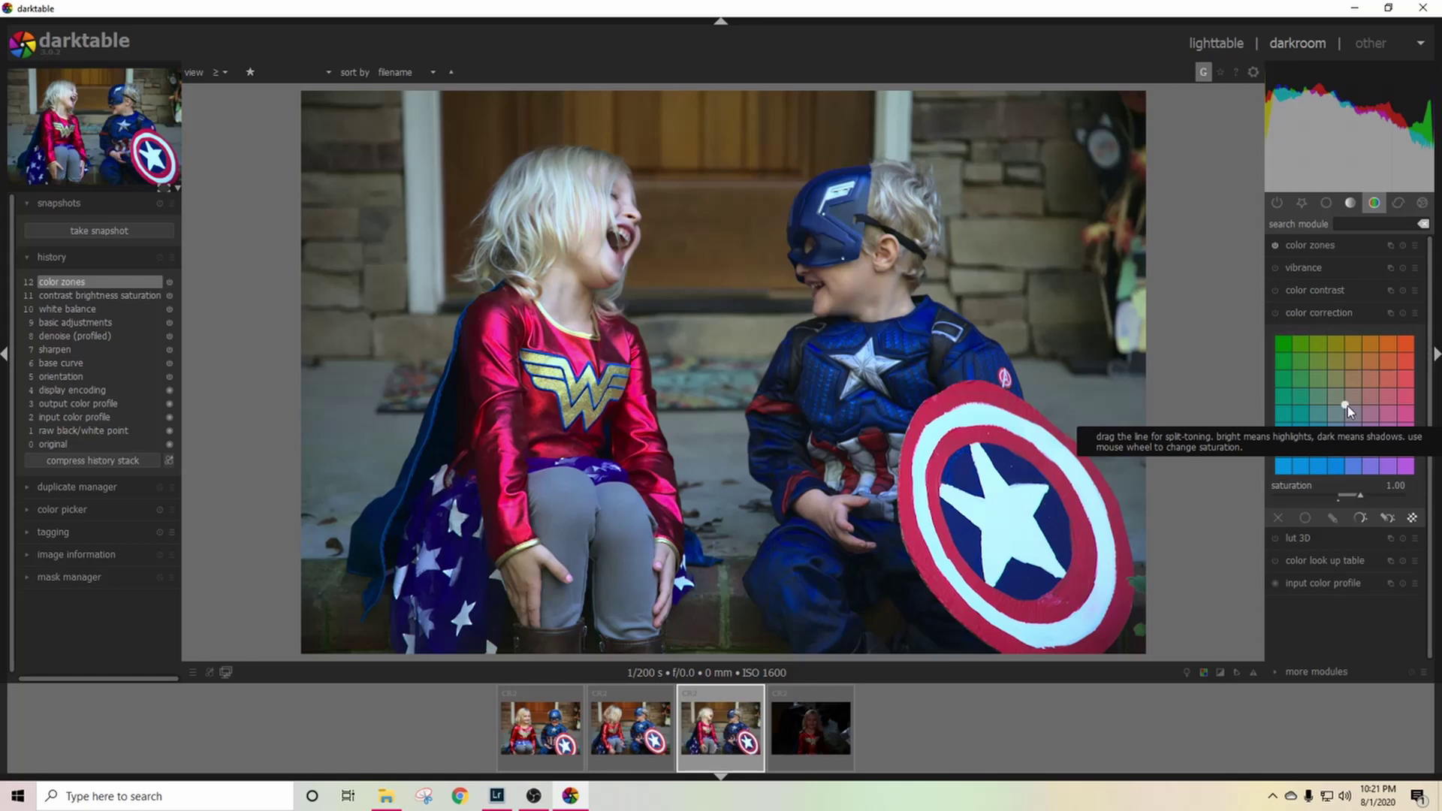
# Step: Try the split-toning handles toward green and cyan, then warm the highlights toward orange
pyautogui.moveTo(1348, 405); pyautogui.dragTo(1344, 362)
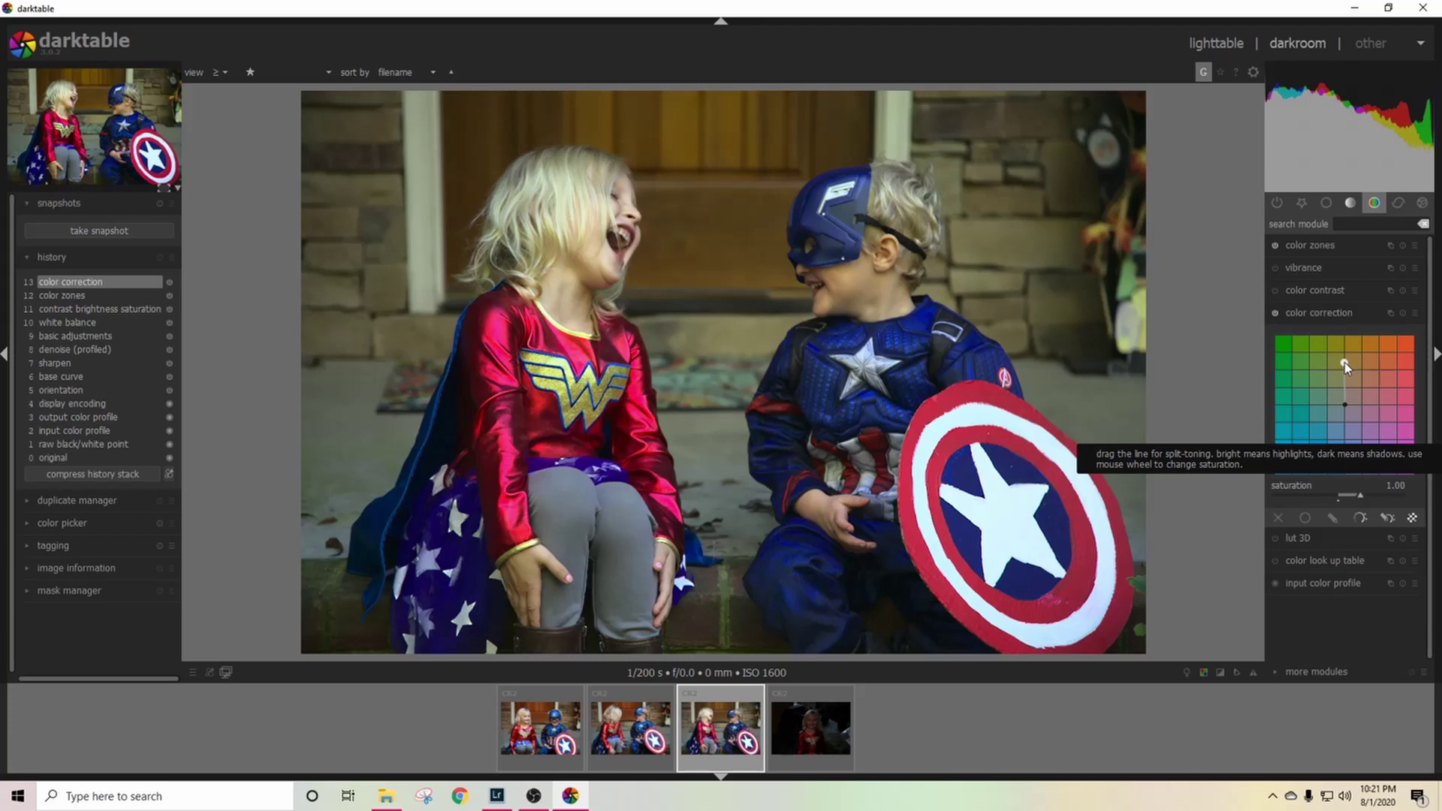
pyautogui.moveTo(1344, 362); pyautogui.dragTo(1410, 485)
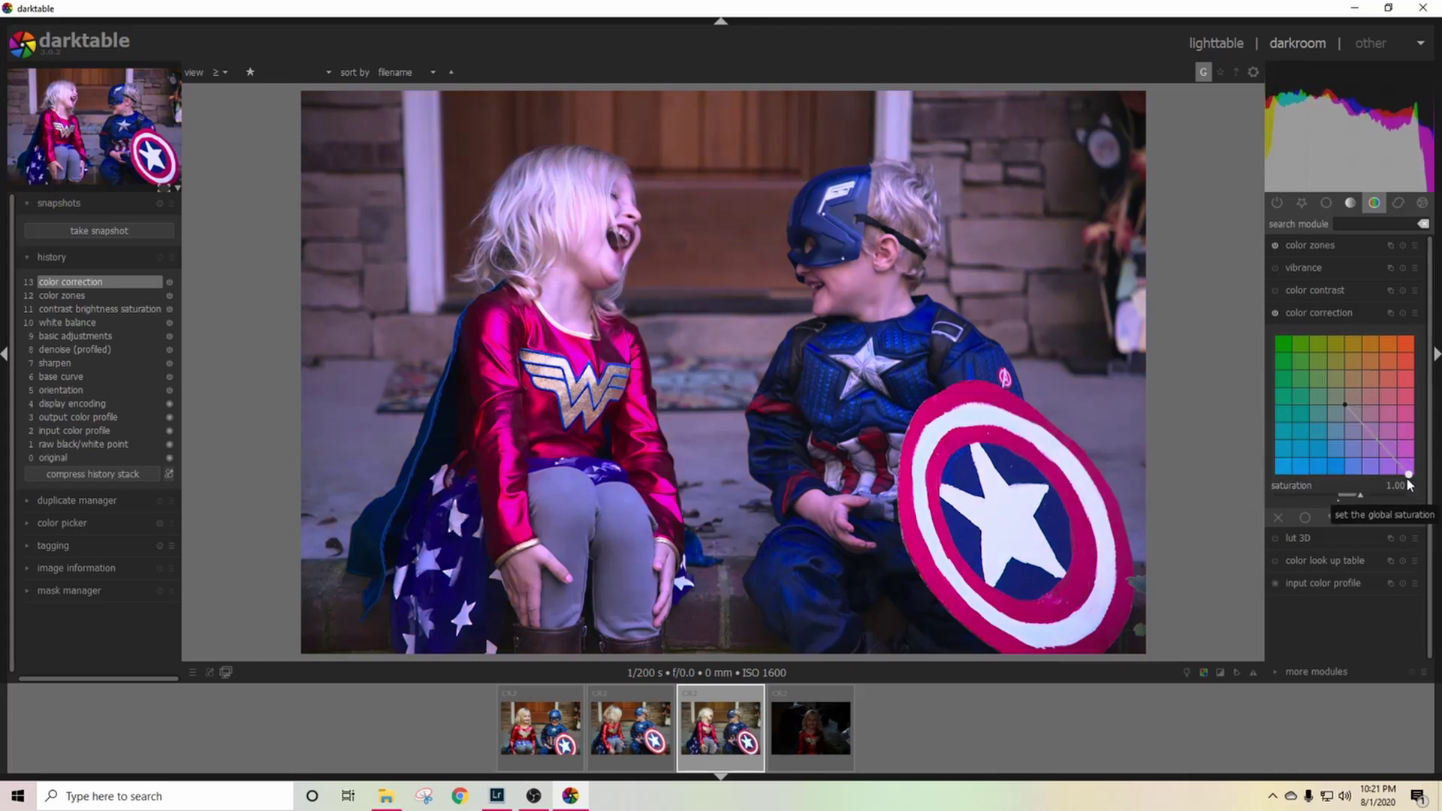
pyautogui.moveTo(1410, 479); pyautogui.dragTo(1281, 484)
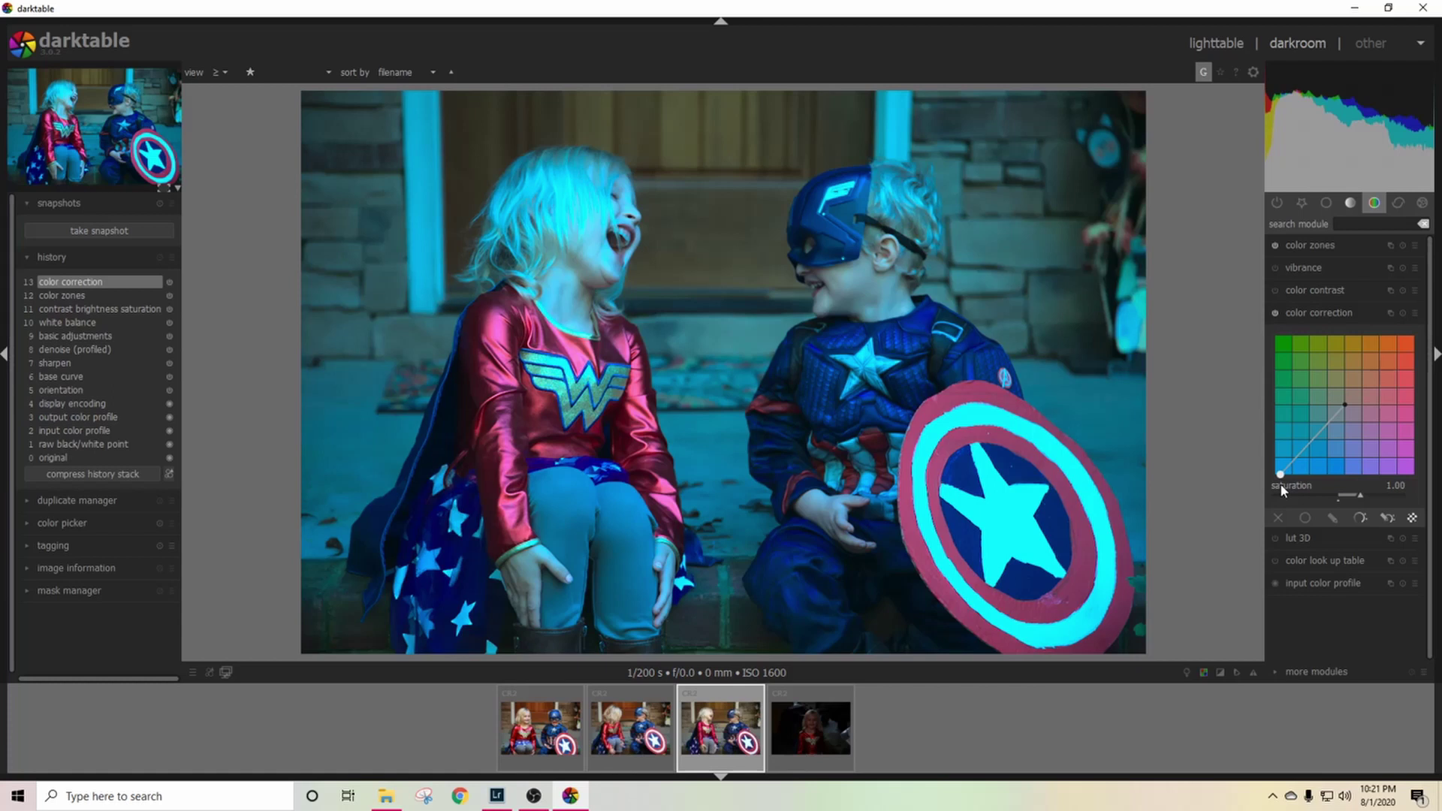
pyautogui.moveTo(1280, 483); pyautogui.dragTo(1346, 410)
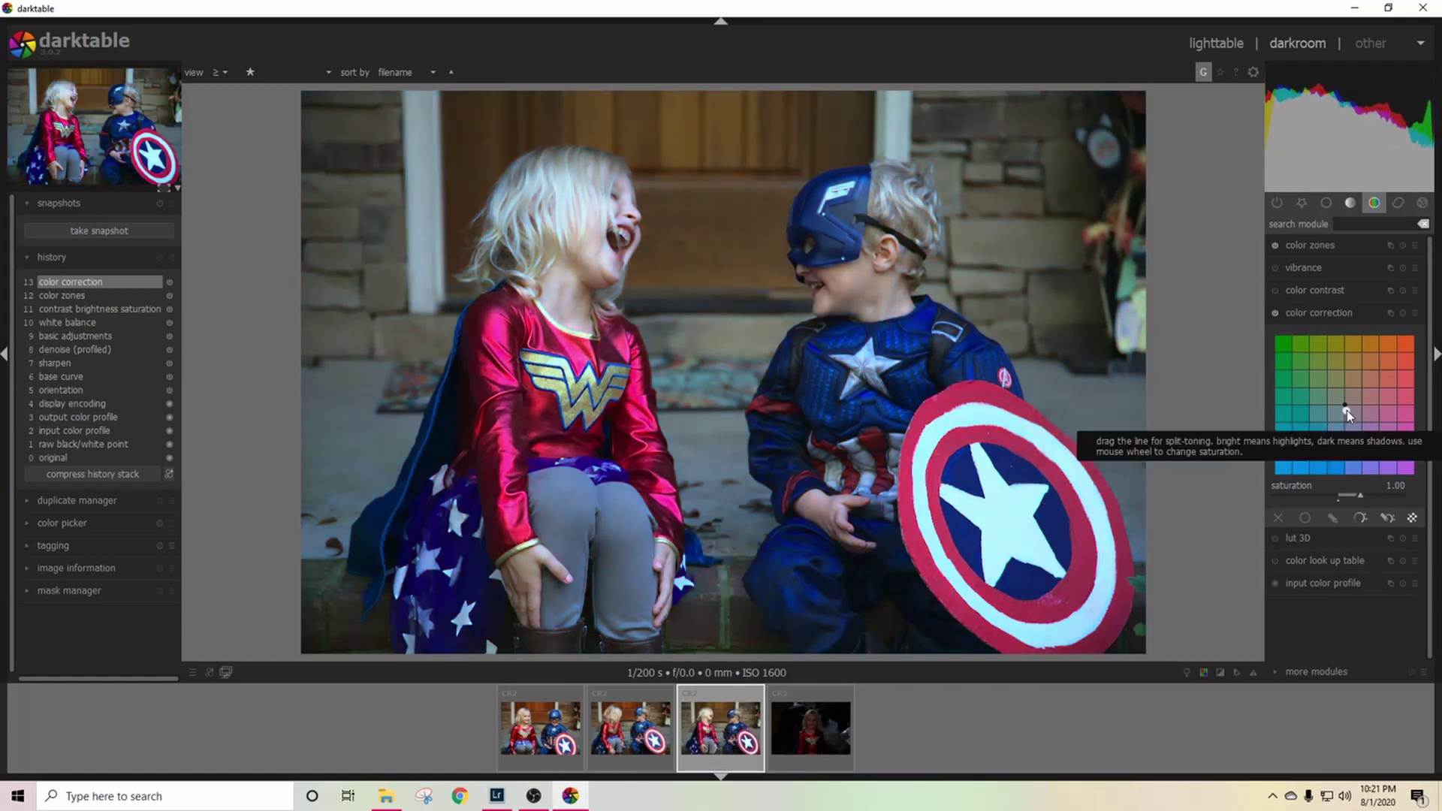
pyautogui.moveTo(1349, 410); pyautogui.dragTo(1346, 415)
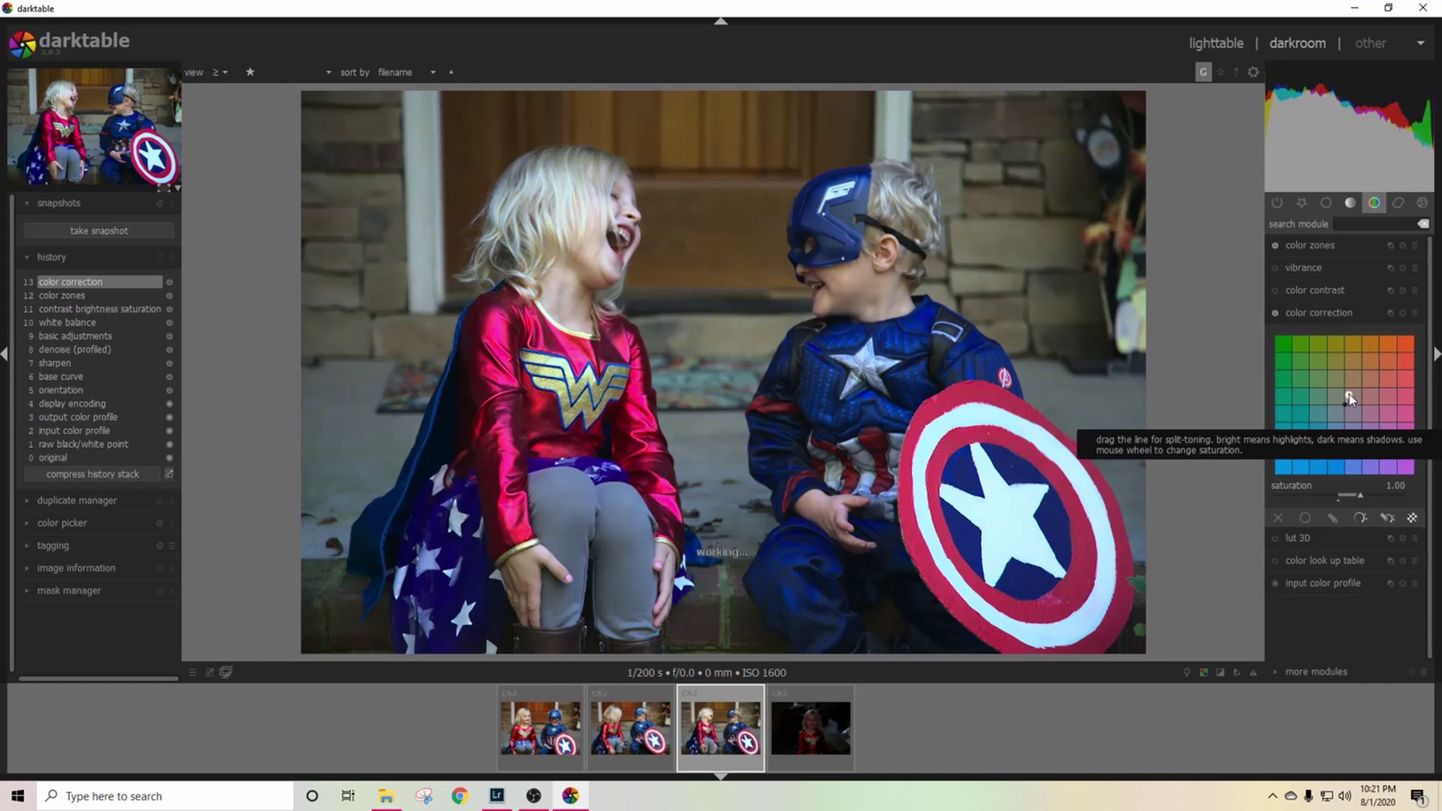
pyautogui.moveTo(1354, 398)
pyautogui.mouseDown()
pyautogui.moveTo(1374, 369)
pyautogui.moveTo(1364, 389)
pyautogui.mouseUp()
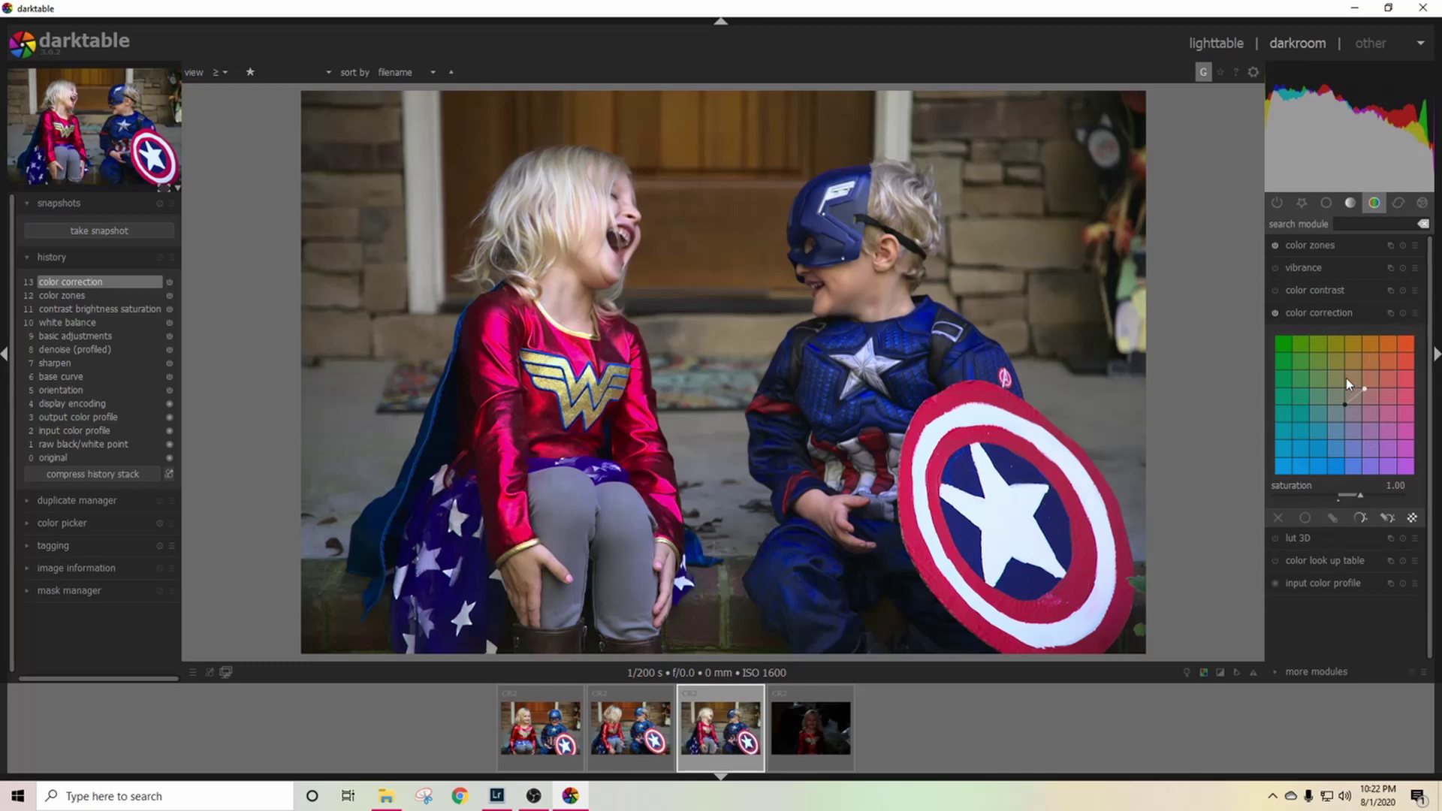
# Step: Tint highlights orange-red and shadows magenta, then bring Lightroom Classic forward
pyautogui.moveTo(1364, 392); pyautogui.dragTo(1375, 356)
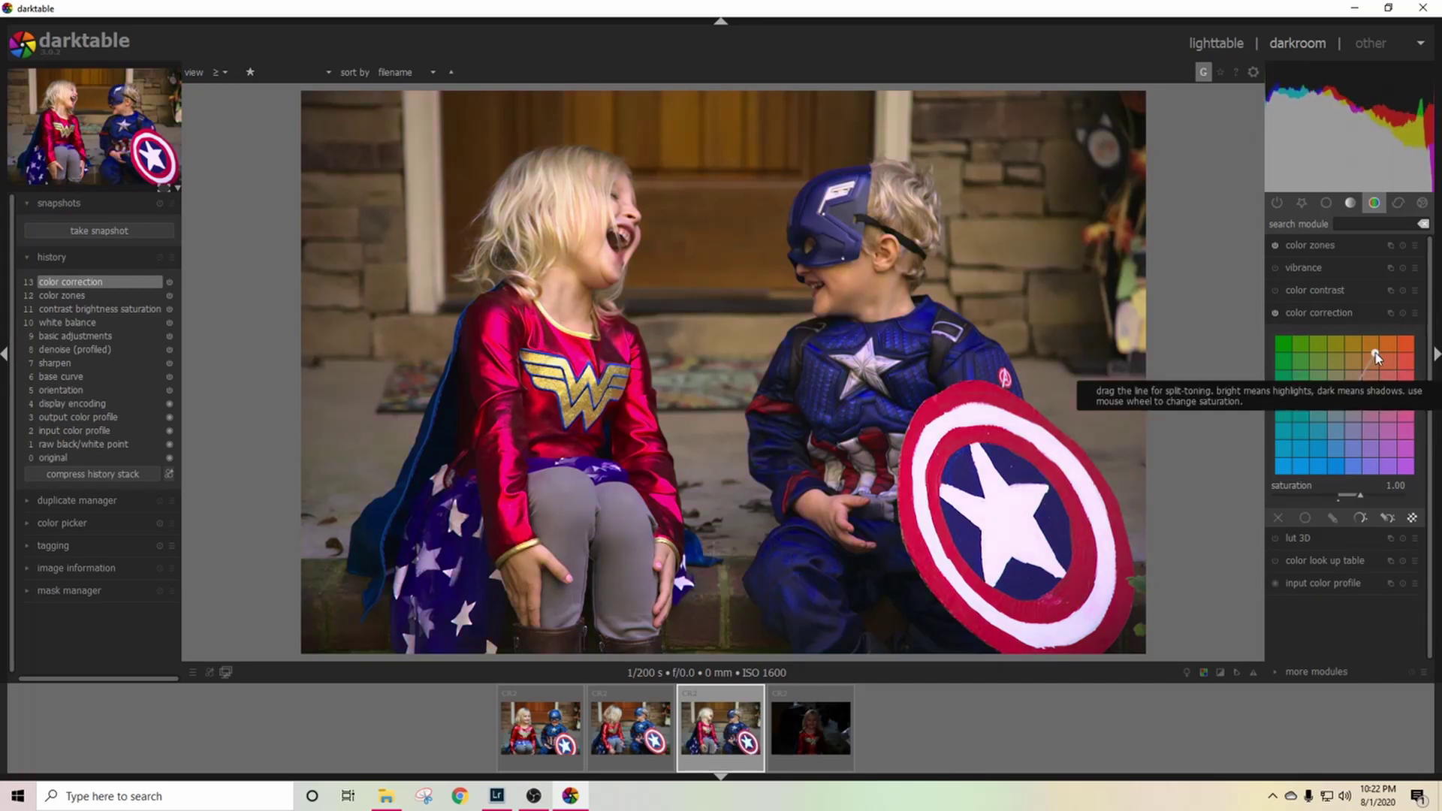
pyautogui.moveTo(1377, 354); pyautogui.dragTo(1376, 376)
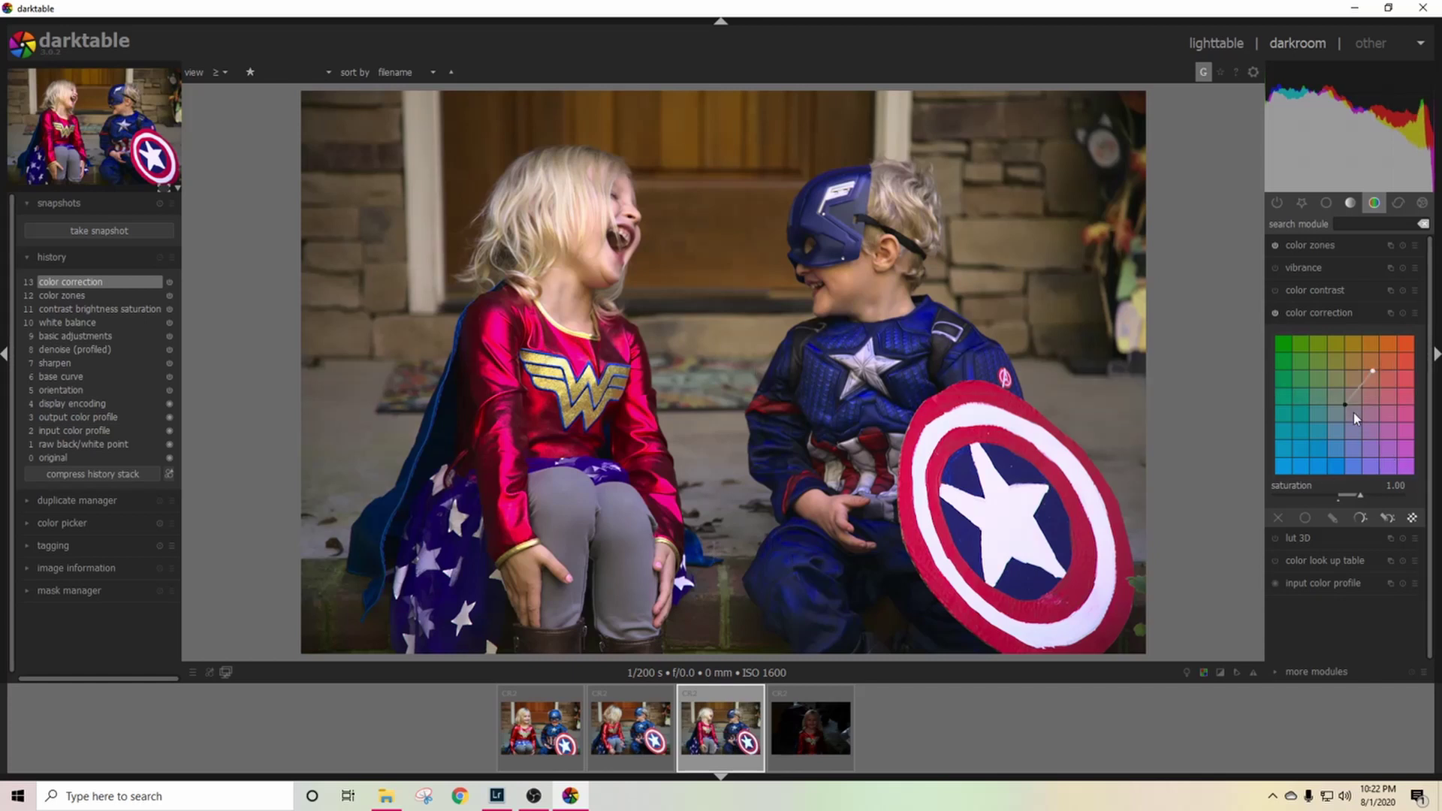
pyautogui.moveTo(1345, 405)
pyautogui.mouseDown()
pyautogui.moveTo(1415, 454)
pyautogui.moveTo(1324, 466)
pyautogui.moveTo(1412, 455)
pyautogui.moveTo(1407, 497)
pyautogui.moveTo(1328, 521)
pyautogui.moveTo(1362, 544)
pyautogui.moveTo(1287, 556)
pyautogui.moveTo(1306, 385)
pyautogui.moveTo(1283, 330)
pyautogui.moveTo(1235, 330)
pyautogui.moveTo(1241, 452)
pyautogui.moveTo(1335, 476)
pyautogui.moveTo(1426, 471)
pyautogui.moveTo(1386, 467)
pyautogui.moveTo(1380, 392)
pyautogui.moveTo(1353, 412)
pyautogui.moveTo(1364, 417)
pyautogui.moveTo(1354, 400)
pyautogui.mouseUp()
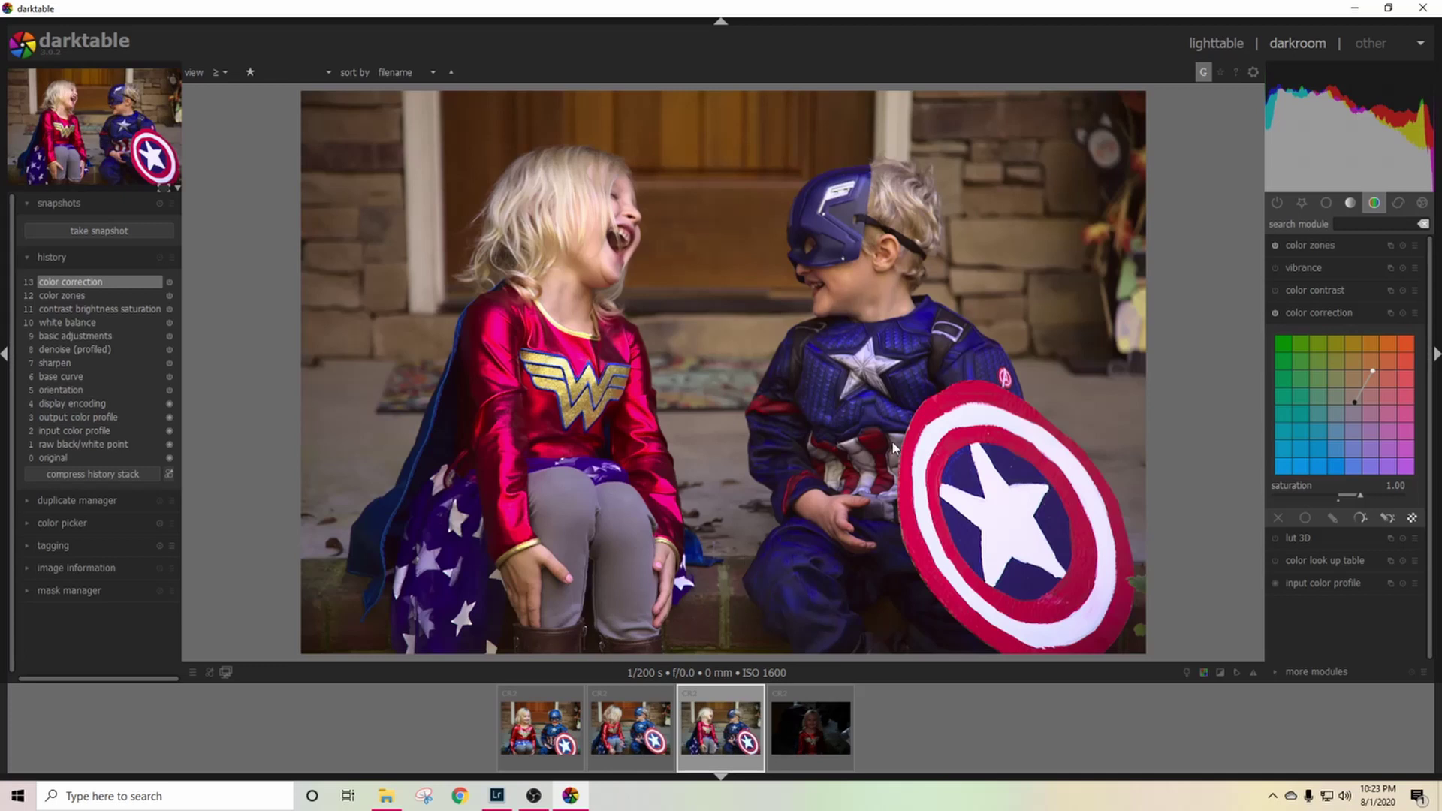
pyautogui.click(1355, 8)
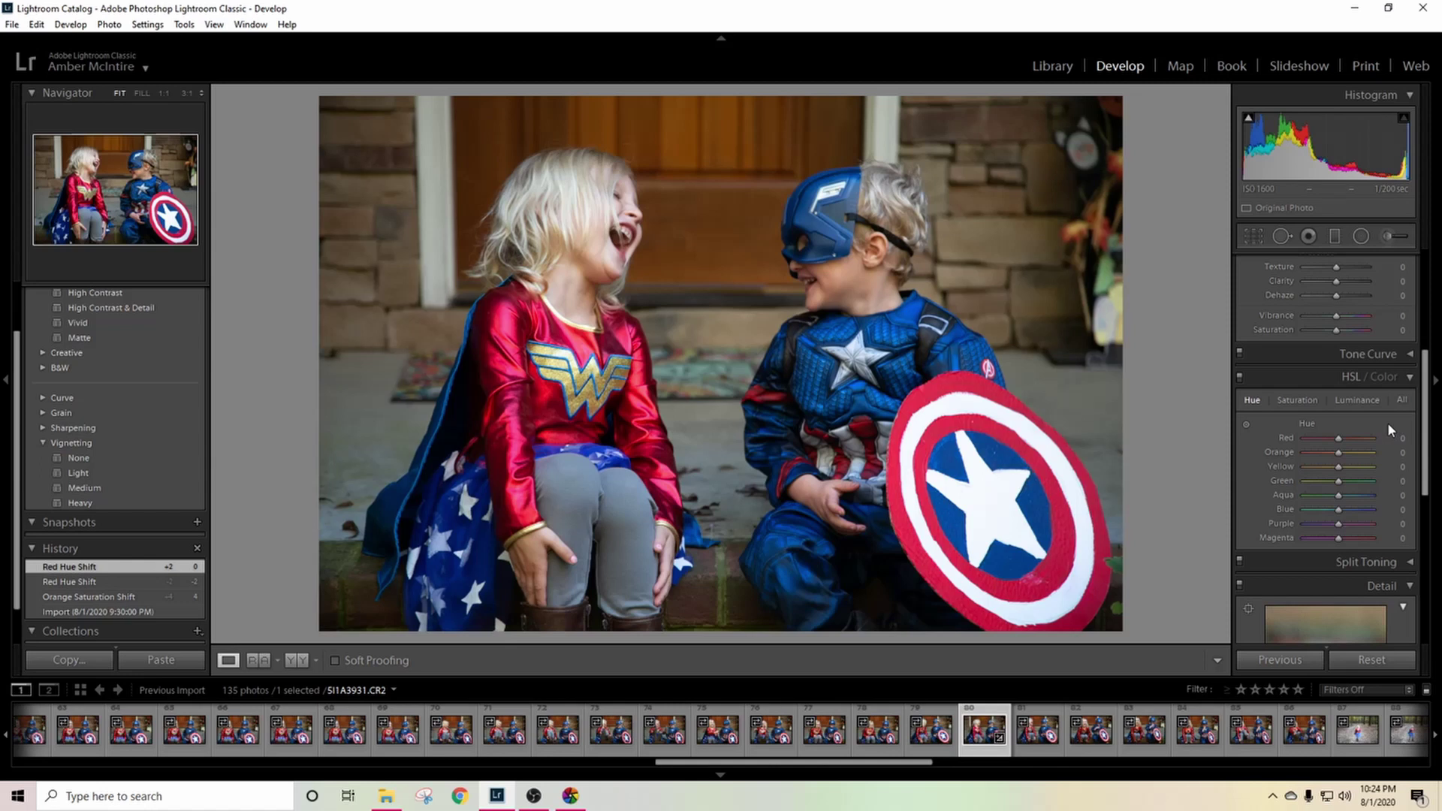
# Step: Pull Highlights down to -62, reset Texture to 0, and try Clarity before returning it to 0
pyautogui.scroll(5, 1386, 422)
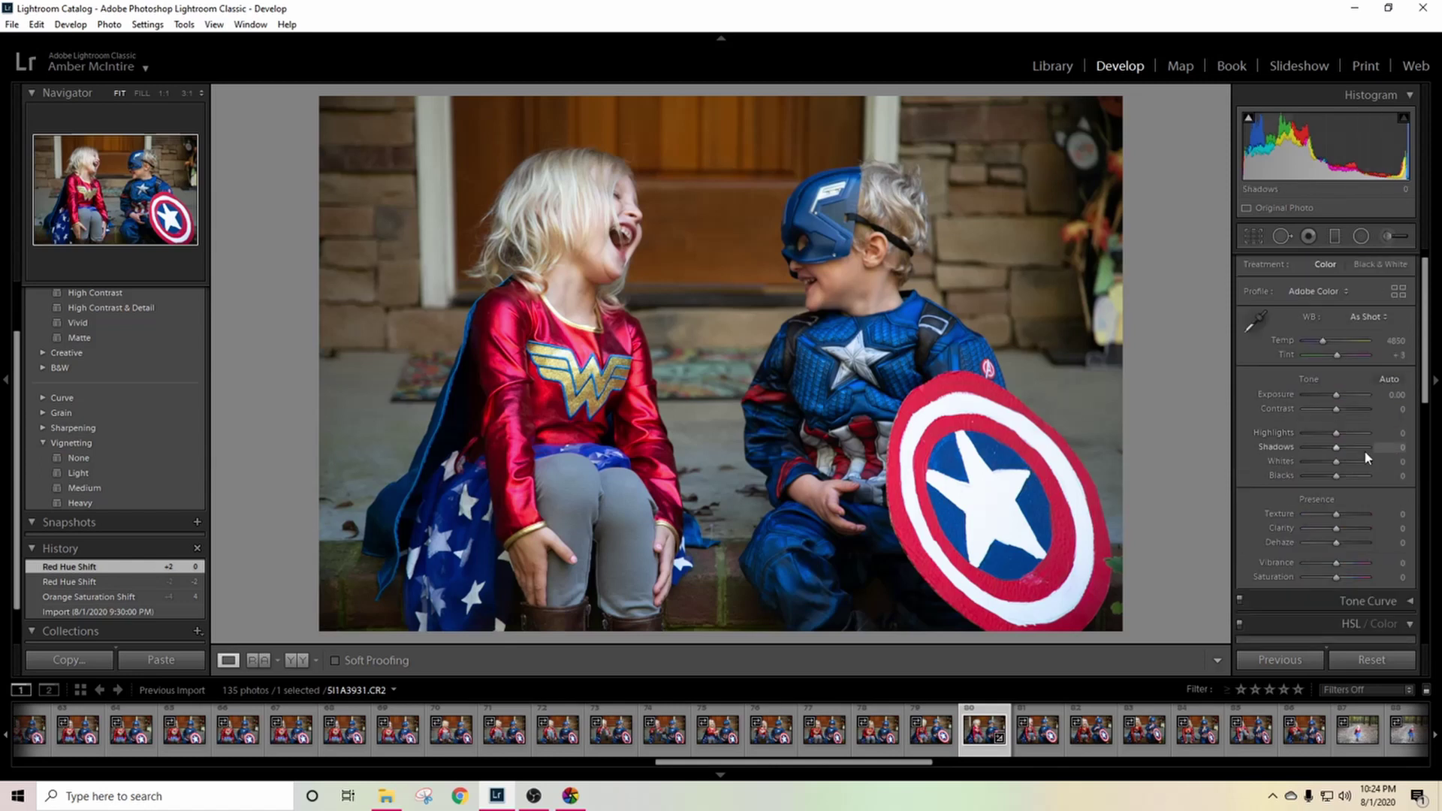
pyautogui.moveTo(1334, 434); pyautogui.dragTo(1315, 439)
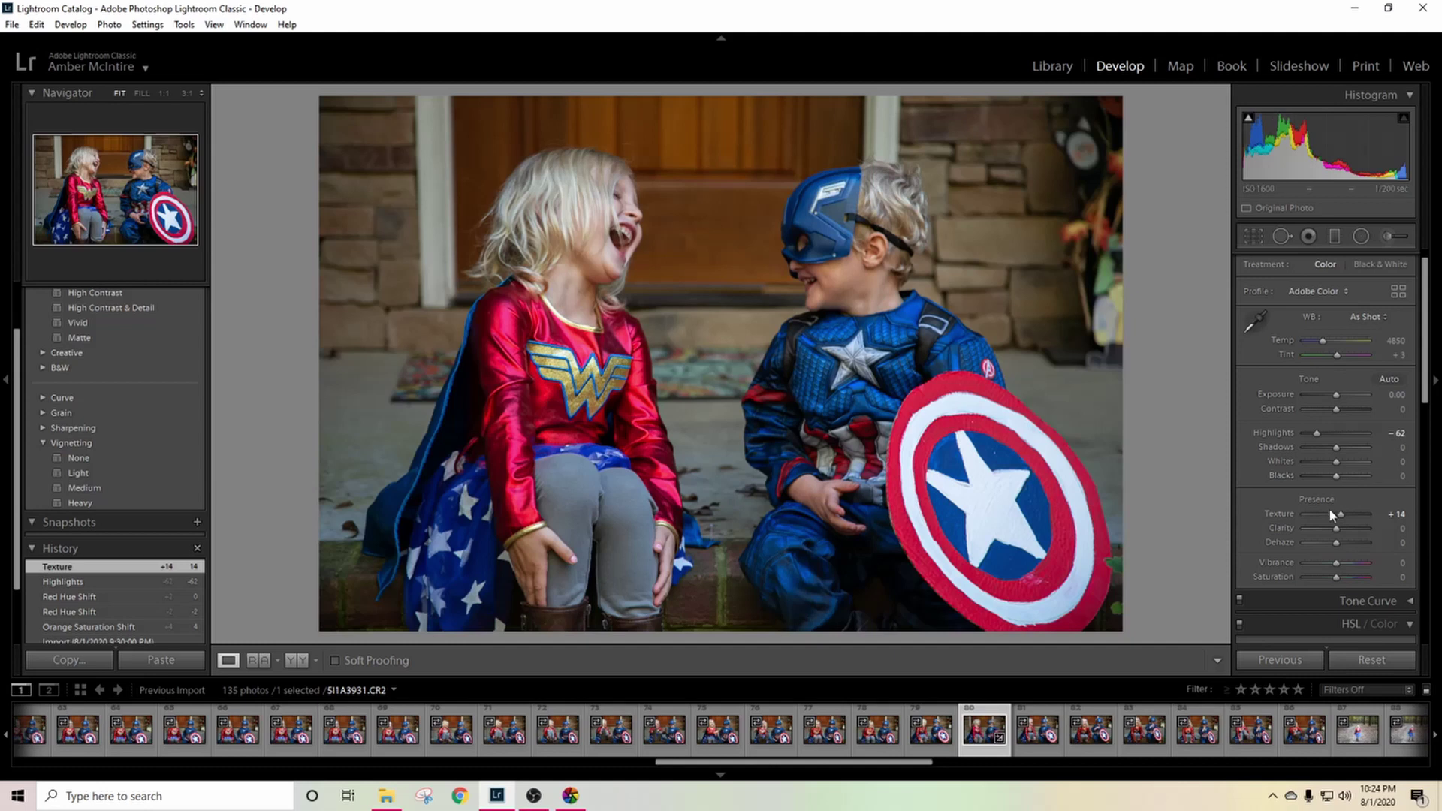
pyautogui.doubleClick(1293, 513)
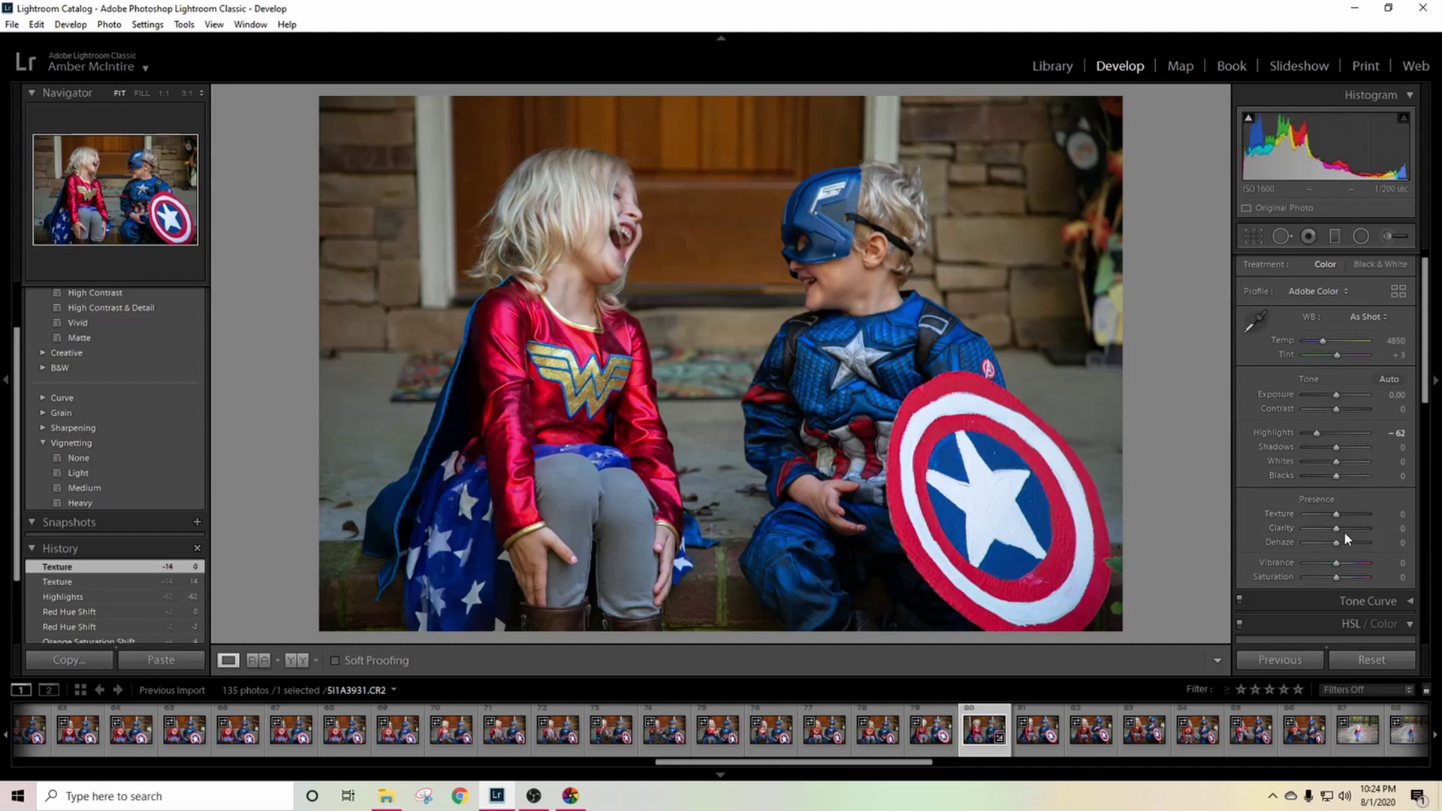
pyautogui.moveTo(1335, 528); pyautogui.dragTo(1343, 532)
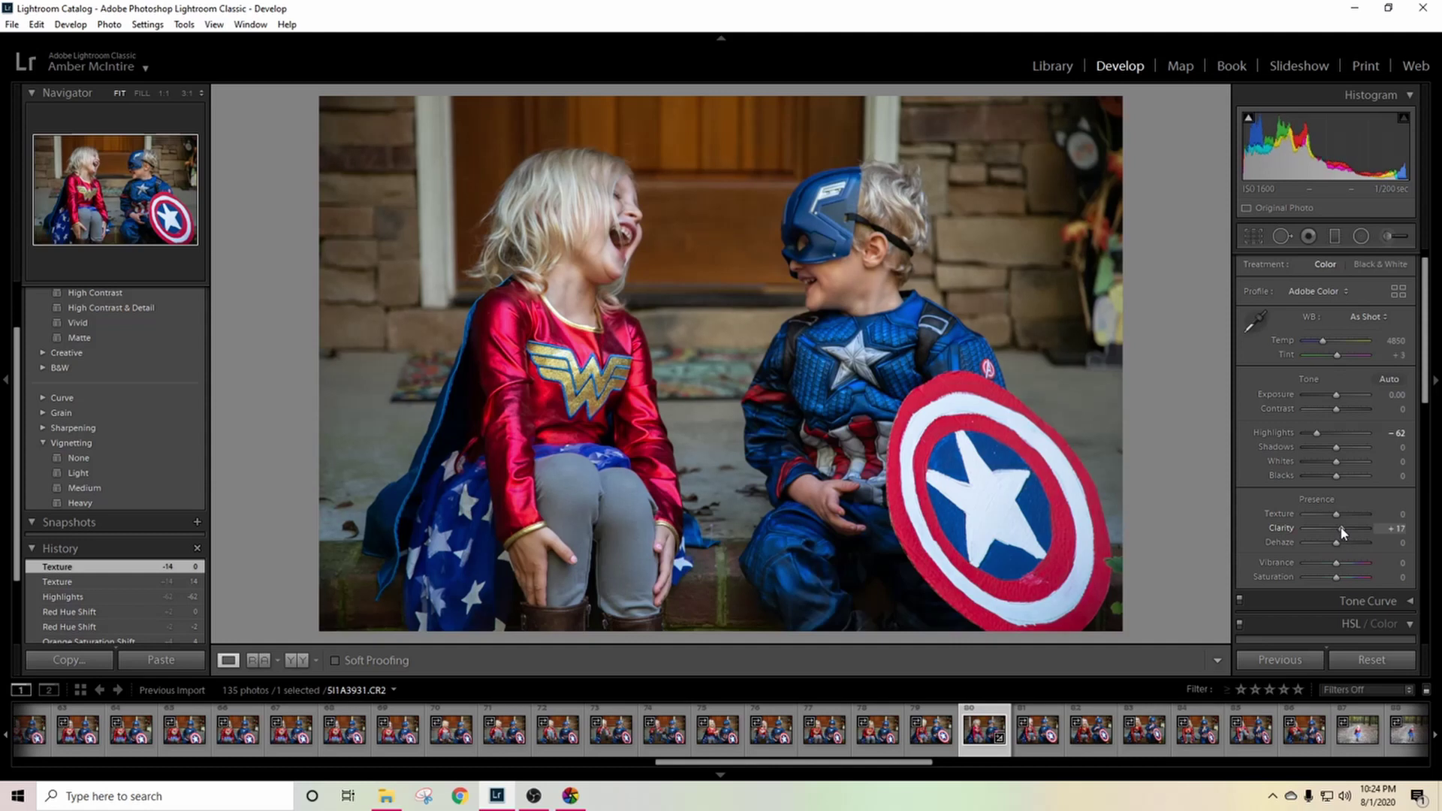
pyautogui.moveTo(1343, 532); pyautogui.dragTo(1335, 531)
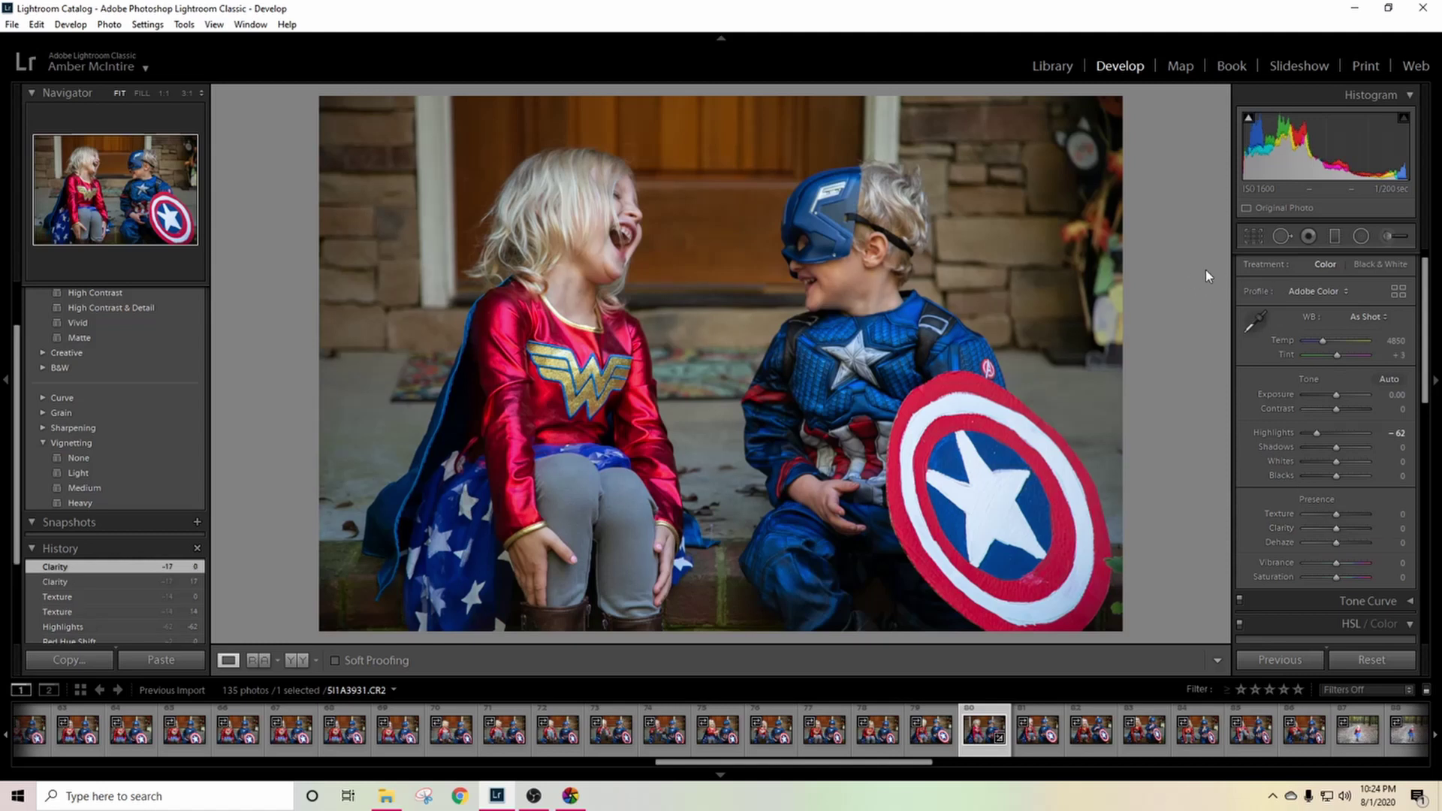
# Step: Crop the photo by trimming its right edge inward
pyautogui.press('r')
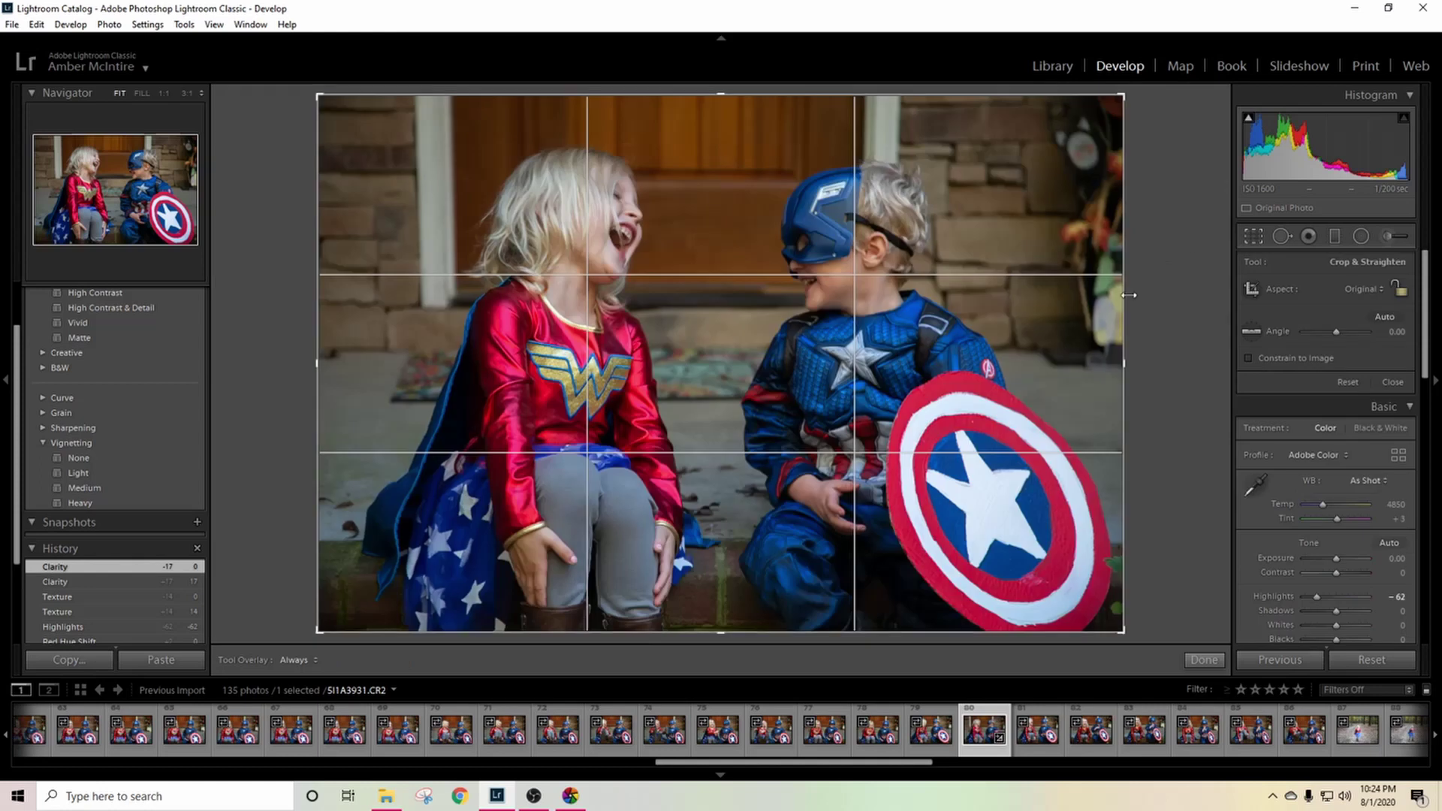
pyautogui.moveTo(1129, 295); pyautogui.dragTo(1091, 307)
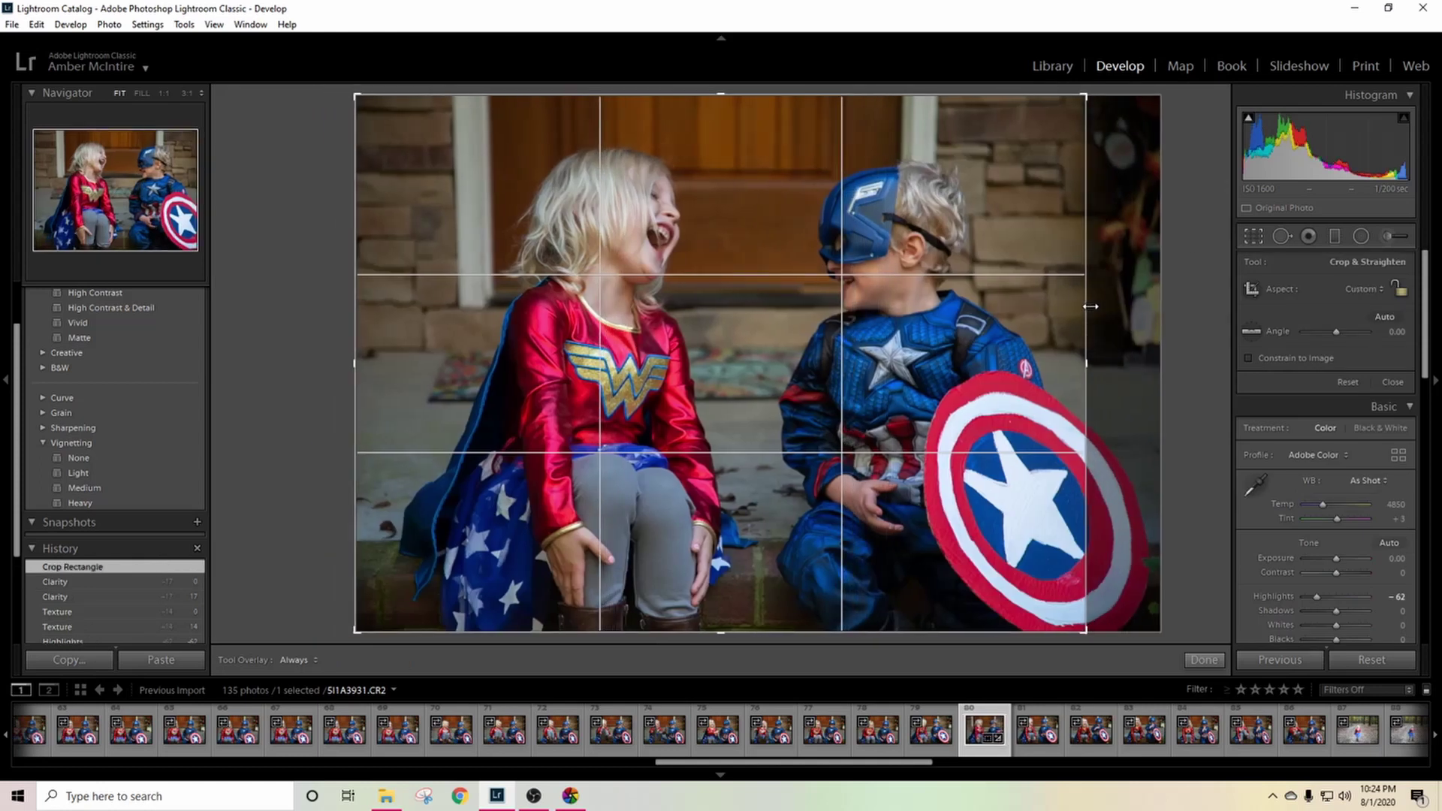
pyautogui.press('Return')
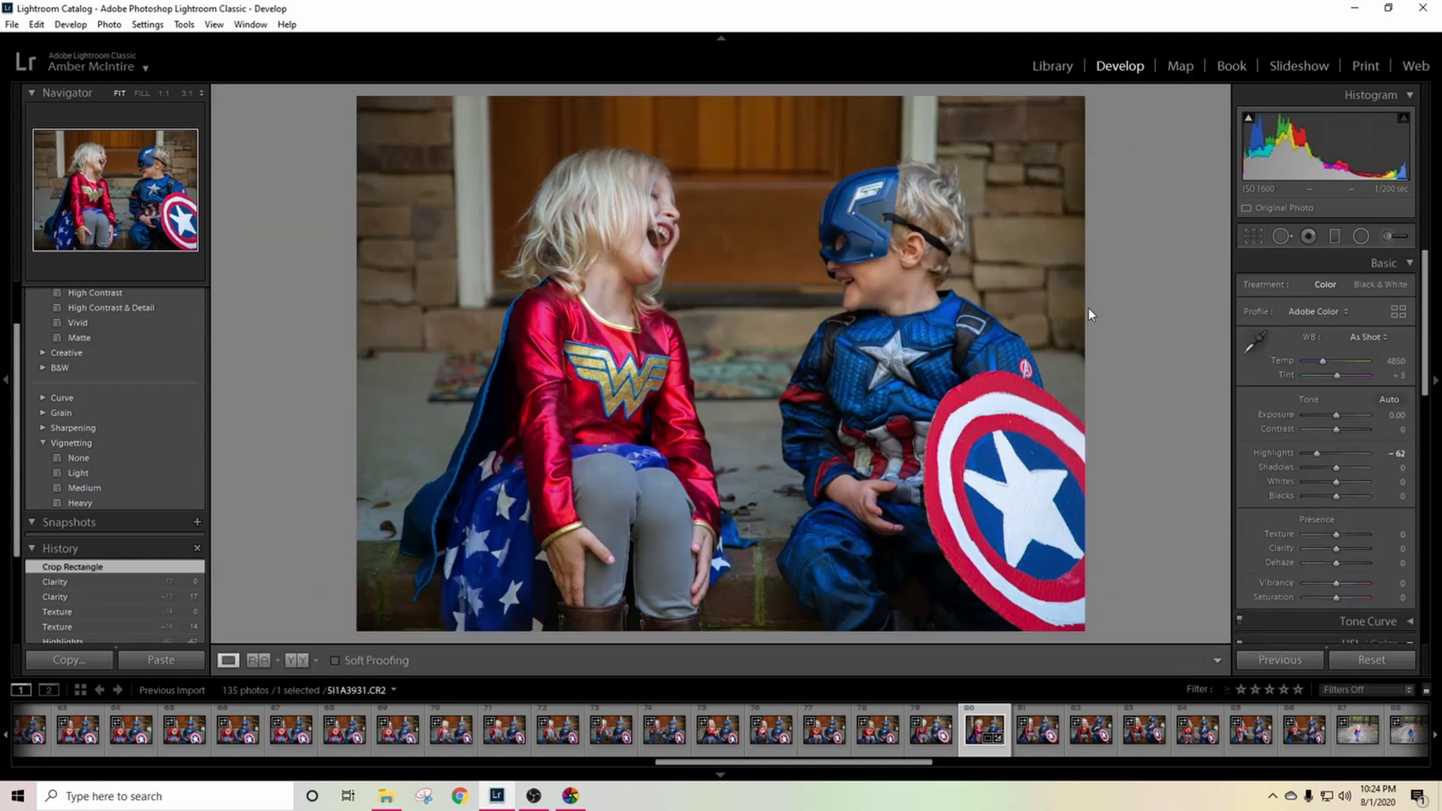
# Step: With Spot Removal at feather 29, remove two marks on the lower-left step
pyautogui.click(1282, 236)
pyautogui.scroll(3, 384, 524)
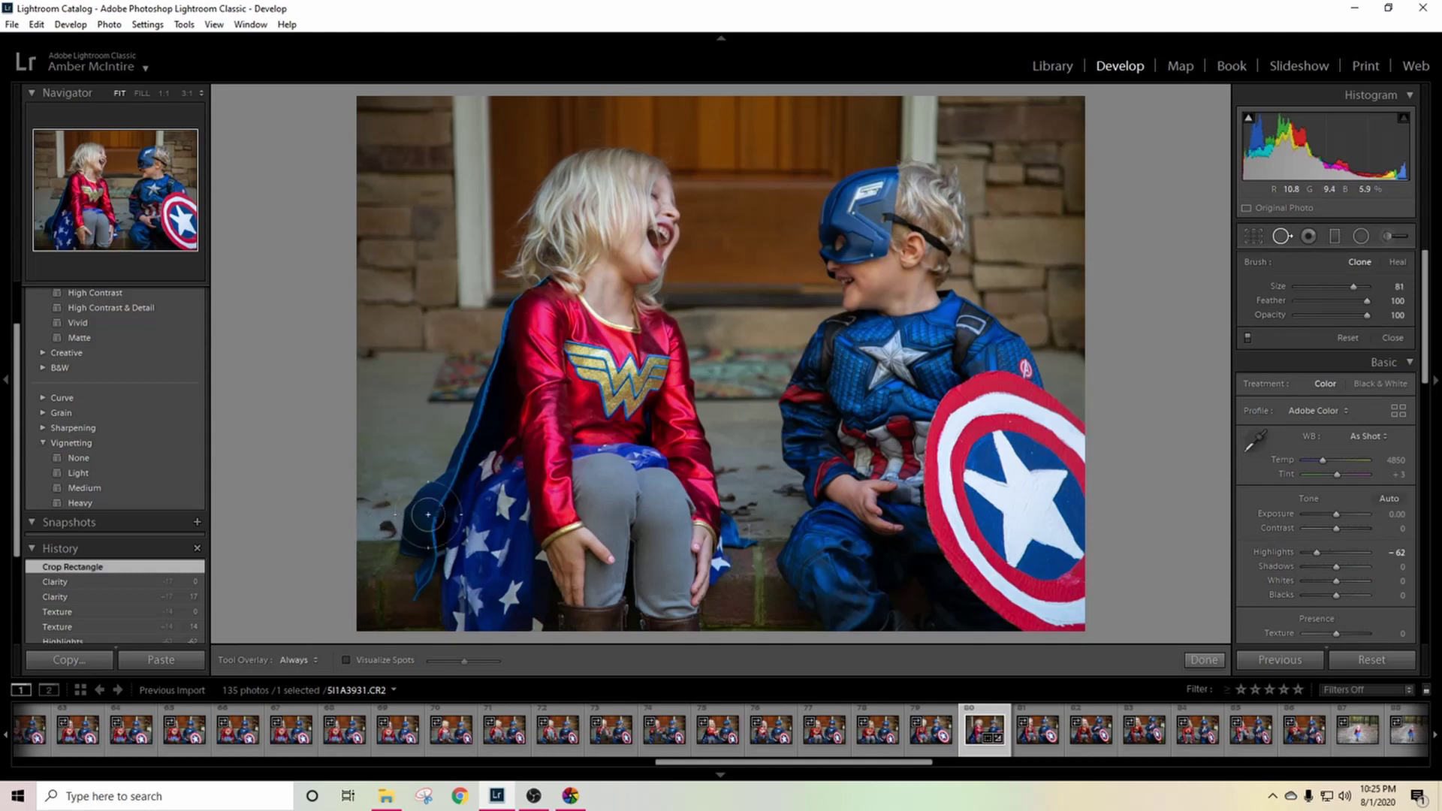
pyautogui.moveTo(1365, 306); pyautogui.dragTo(1313, 314)
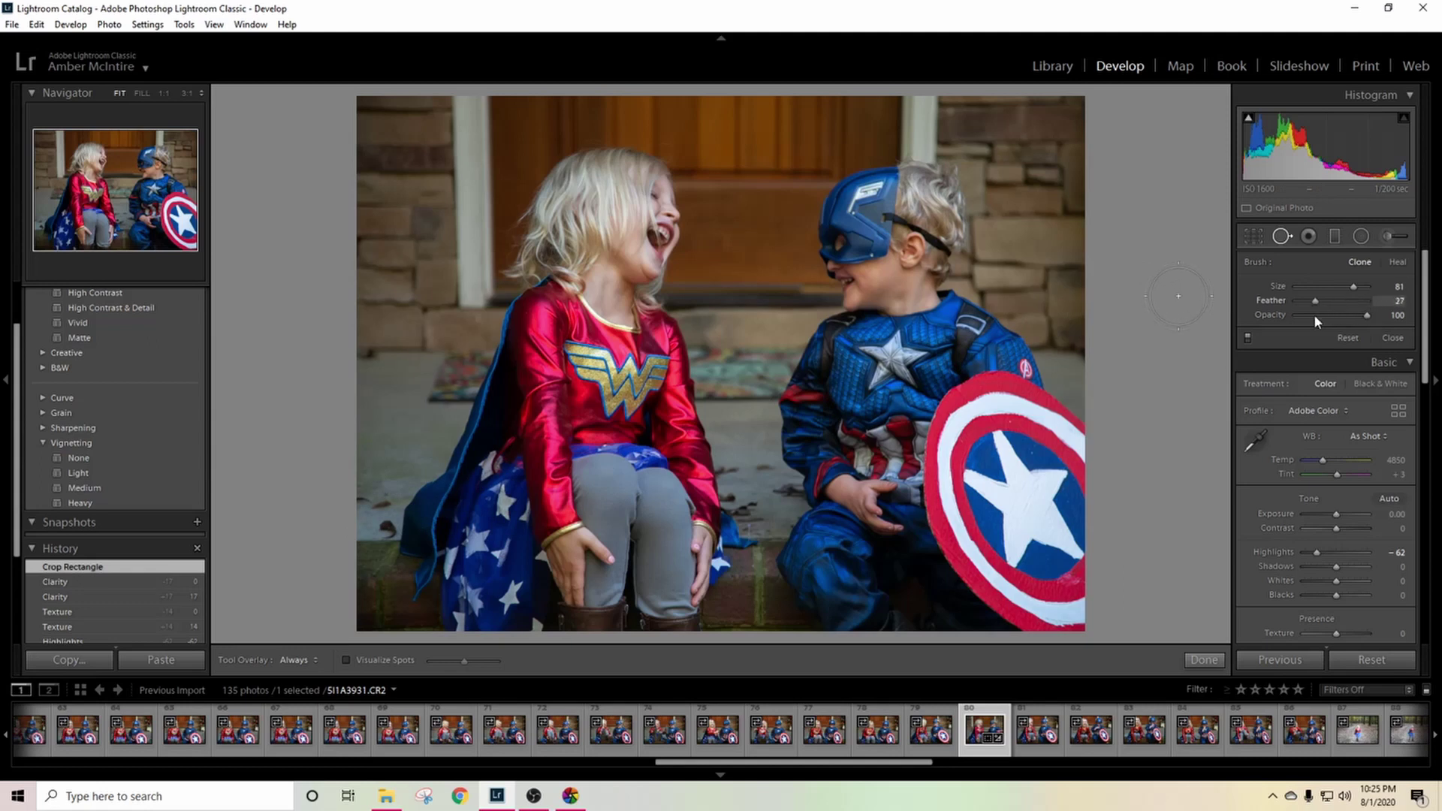
pyautogui.scroll(-2, 432, 479)
pyautogui.scroll(-2, 431, 480)
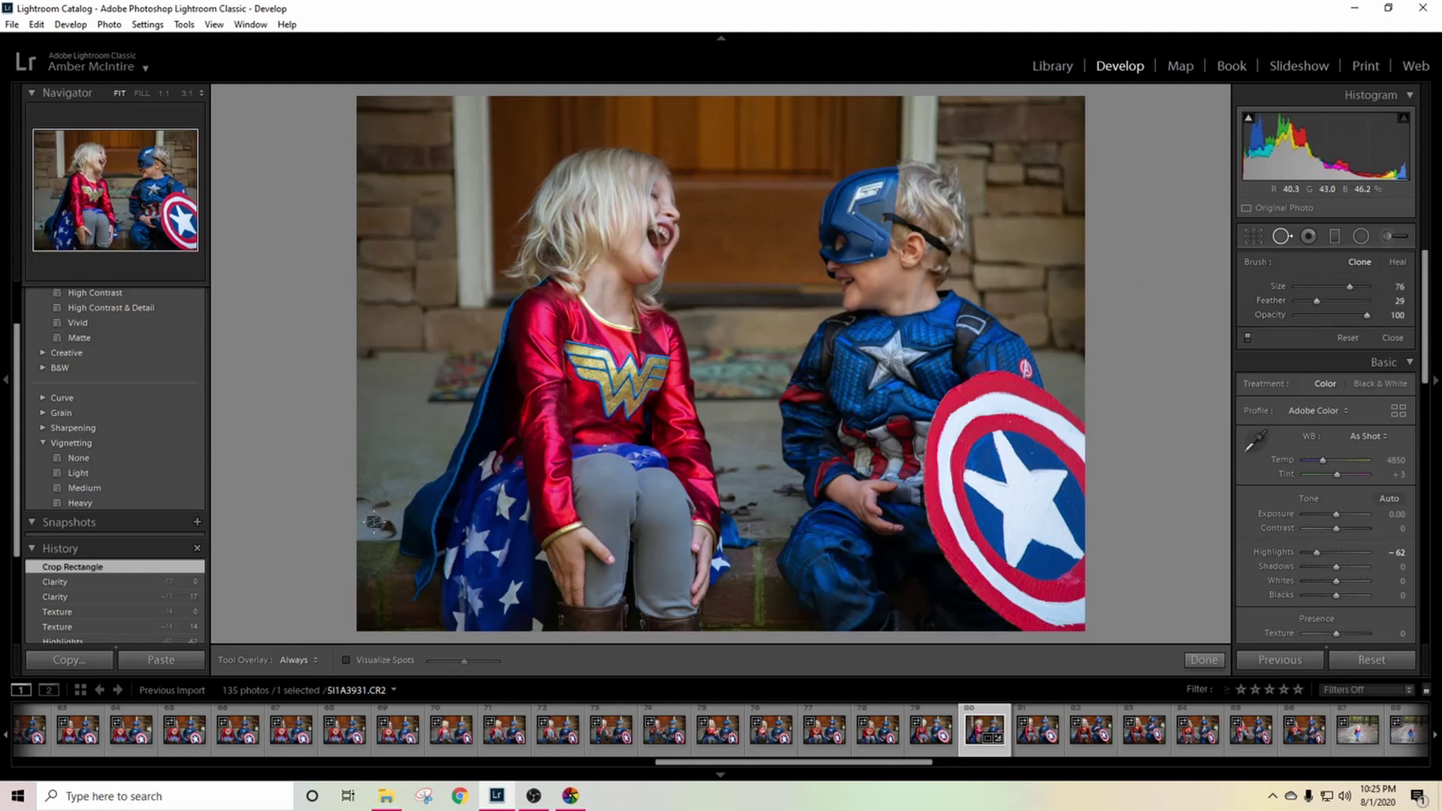
pyautogui.click(381, 525)
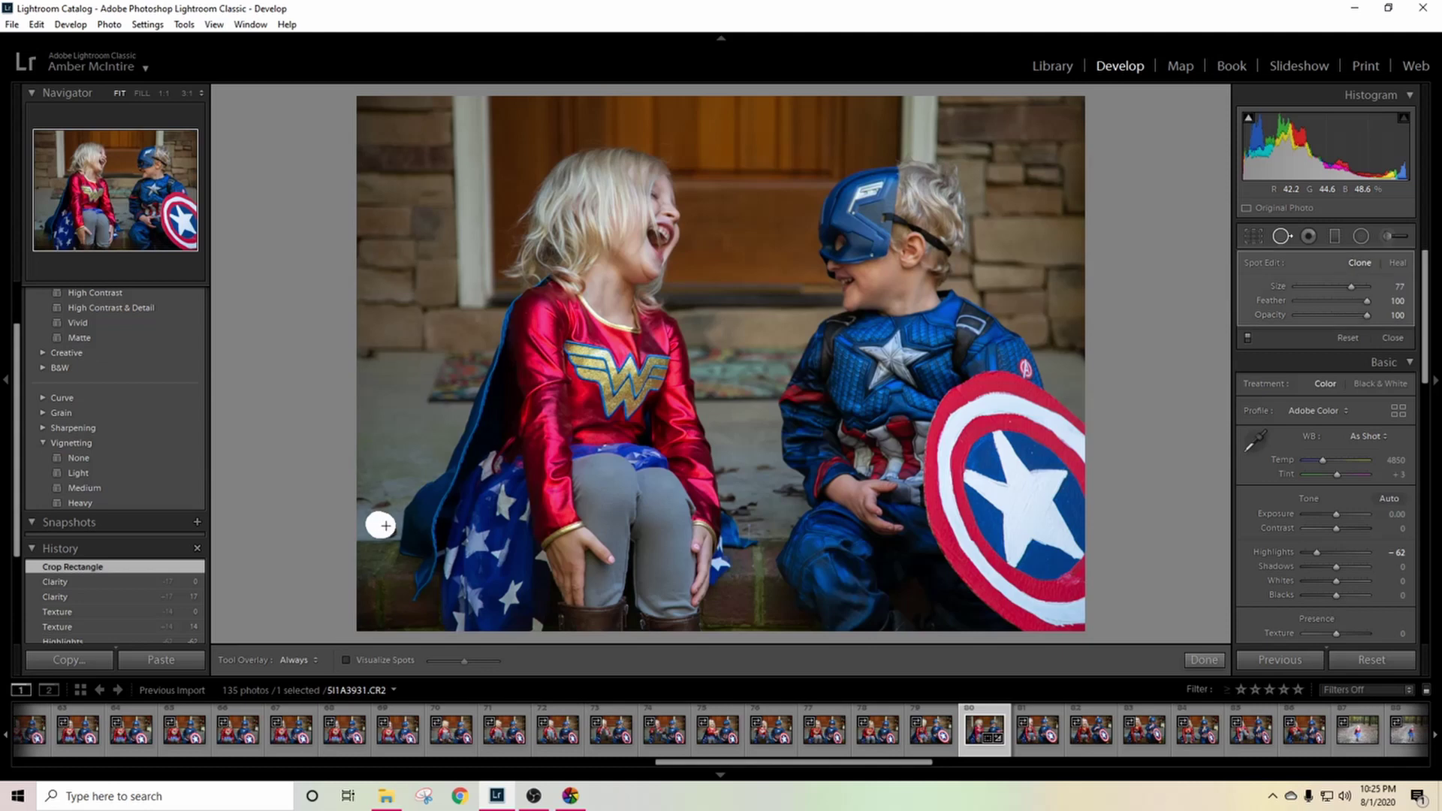
pyautogui.moveTo(381, 499); pyautogui.dragTo(367, 496)
# Step: Test the lower spot as clone, set it back to heal, and keep the fixes
pyautogui.click(1397, 263)
pyautogui.click(381, 525)
pyautogui.click(1360, 263)
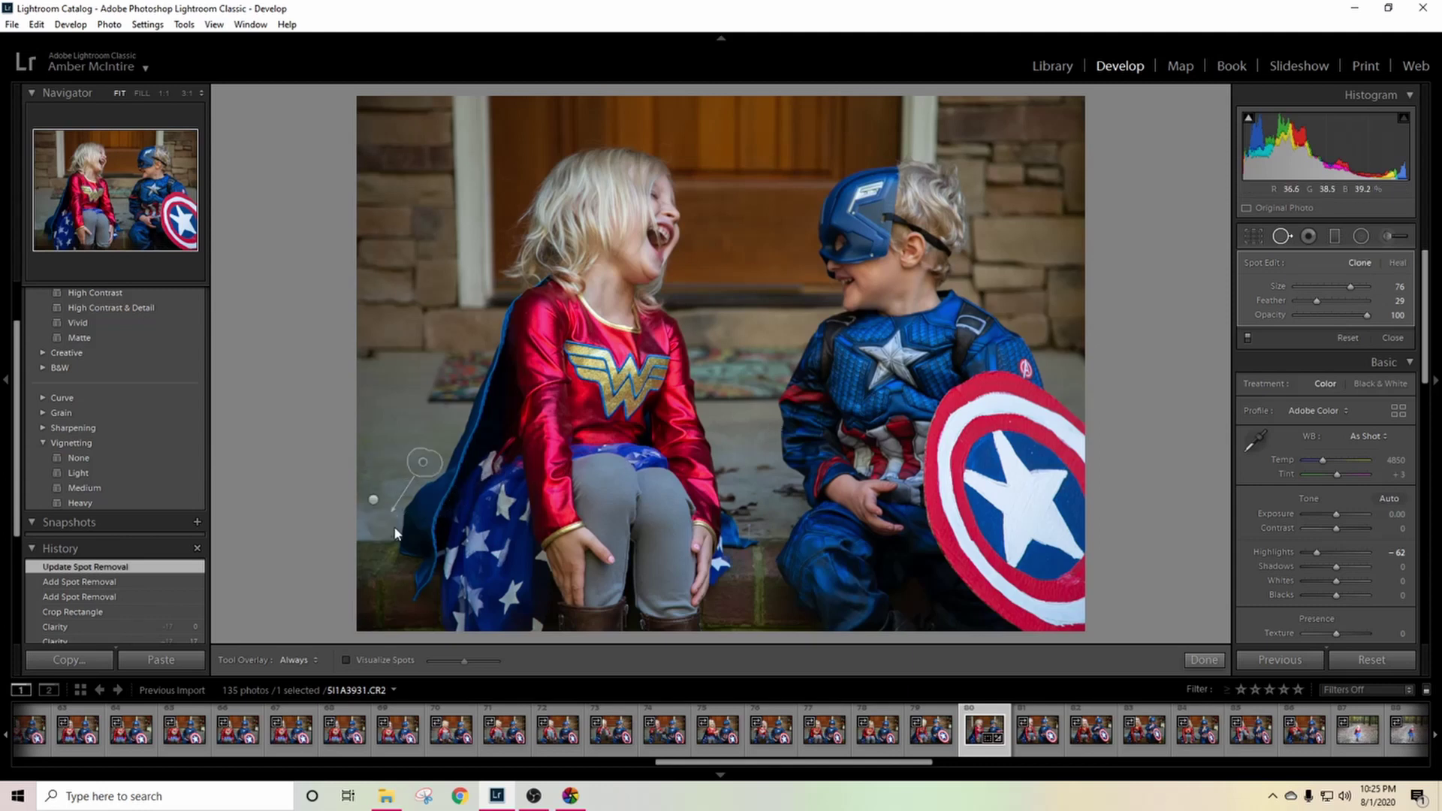
pyautogui.click(1398, 263)
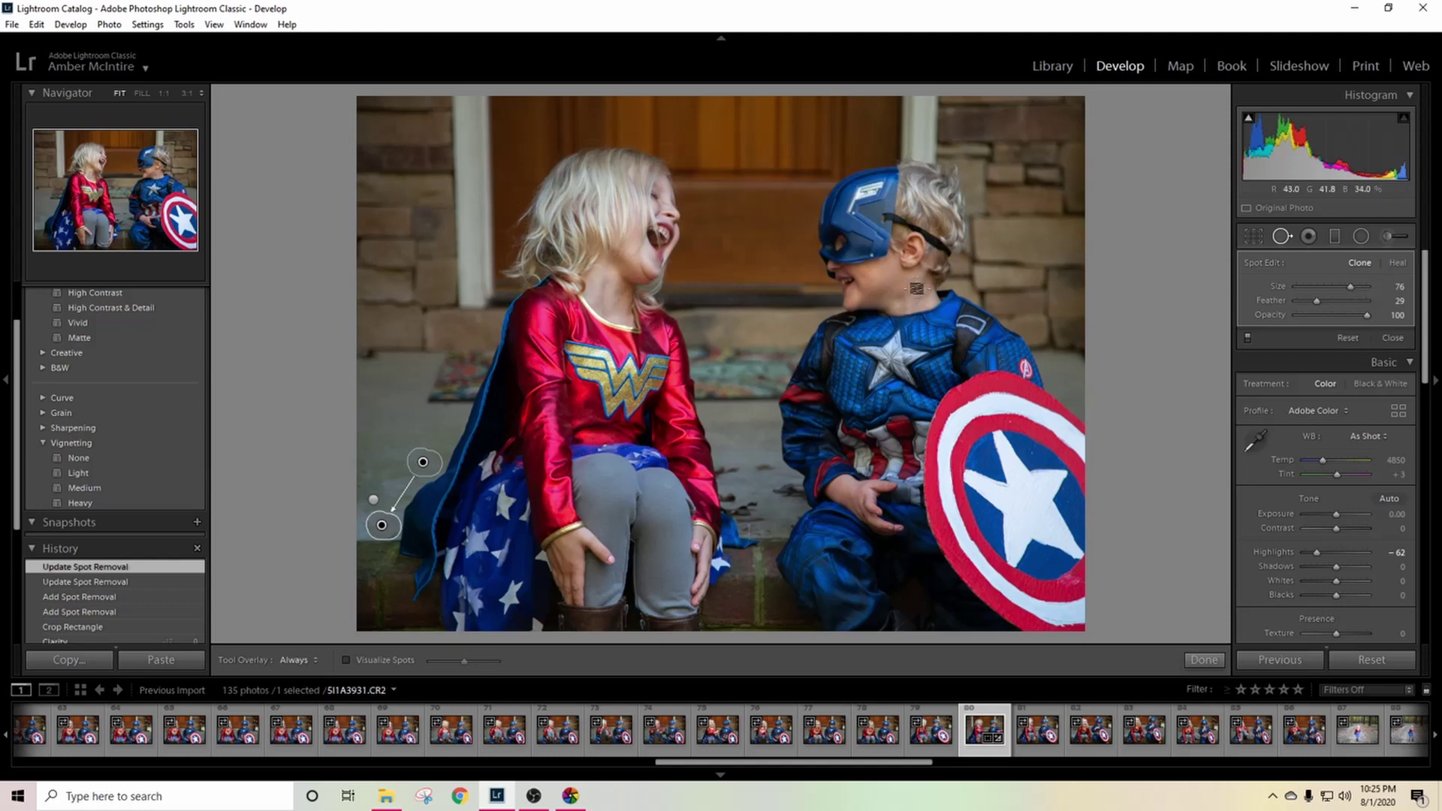
pyautogui.click(1282, 236)
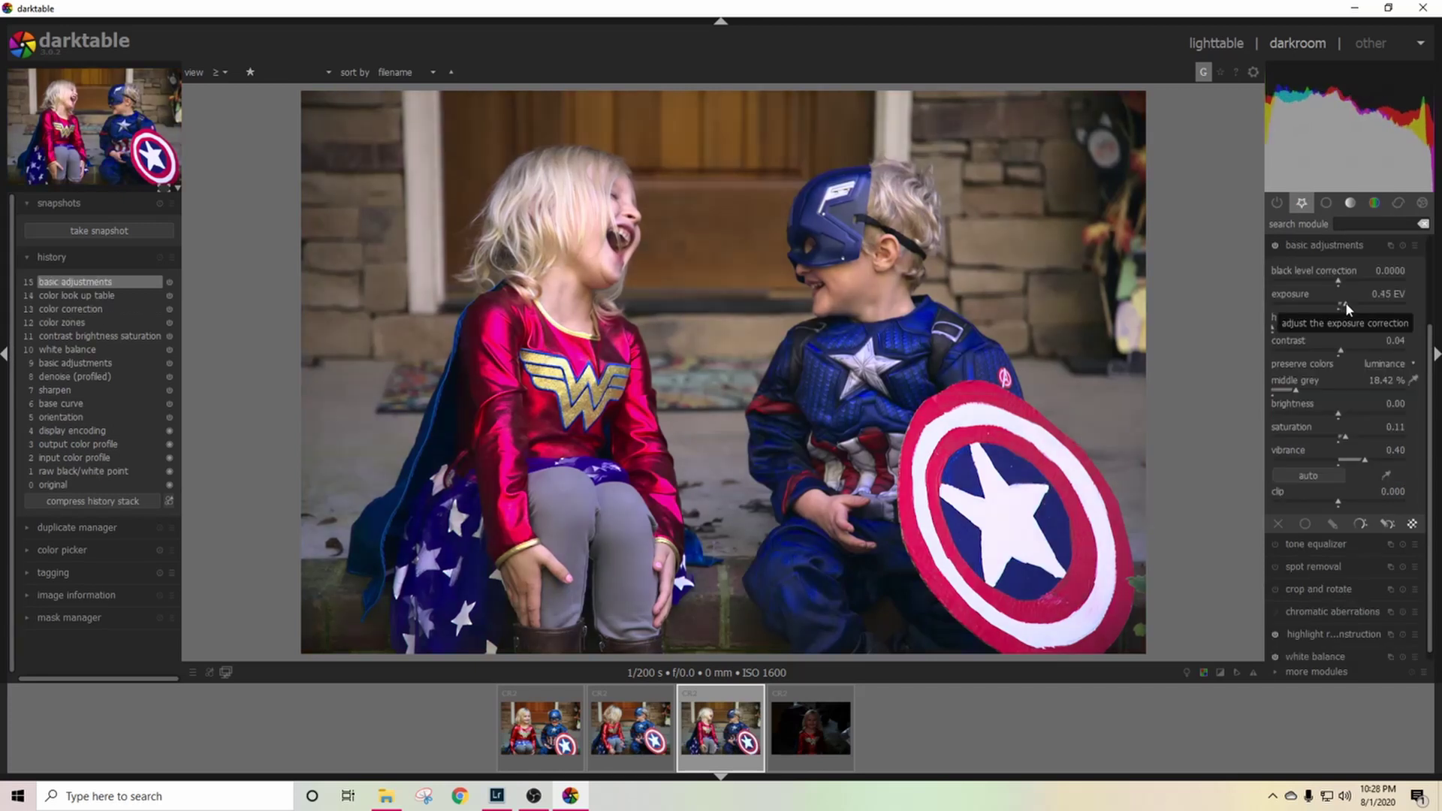
# Step: Settle darktable's exposure at 0.45 EV and compare it against the Lightroom Classic edit
pyautogui.scroll(9, 1349, 300)
pyautogui.scroll(-11, 1349, 302)
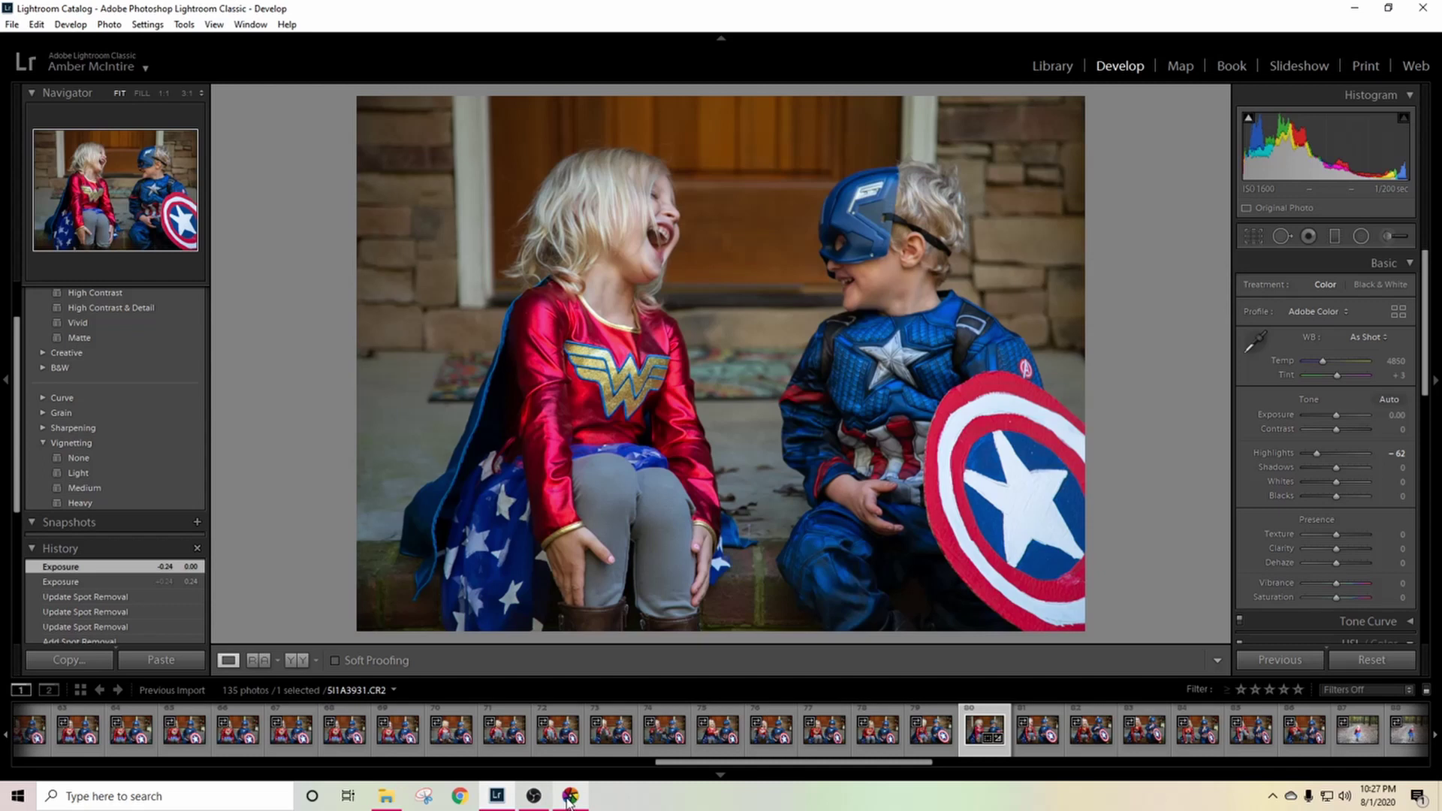
pyautogui.click(569, 798)
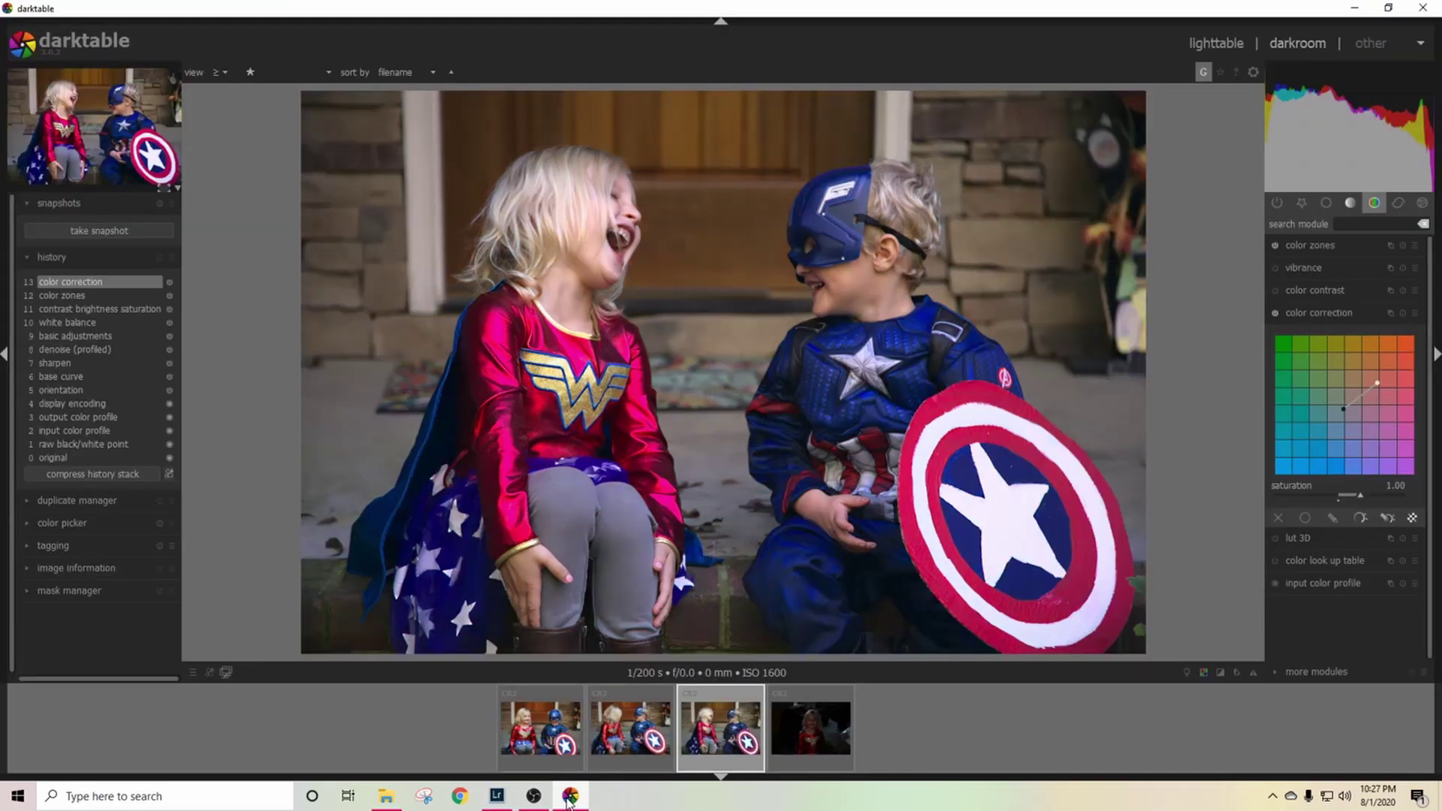
pyautogui.click(497, 796)
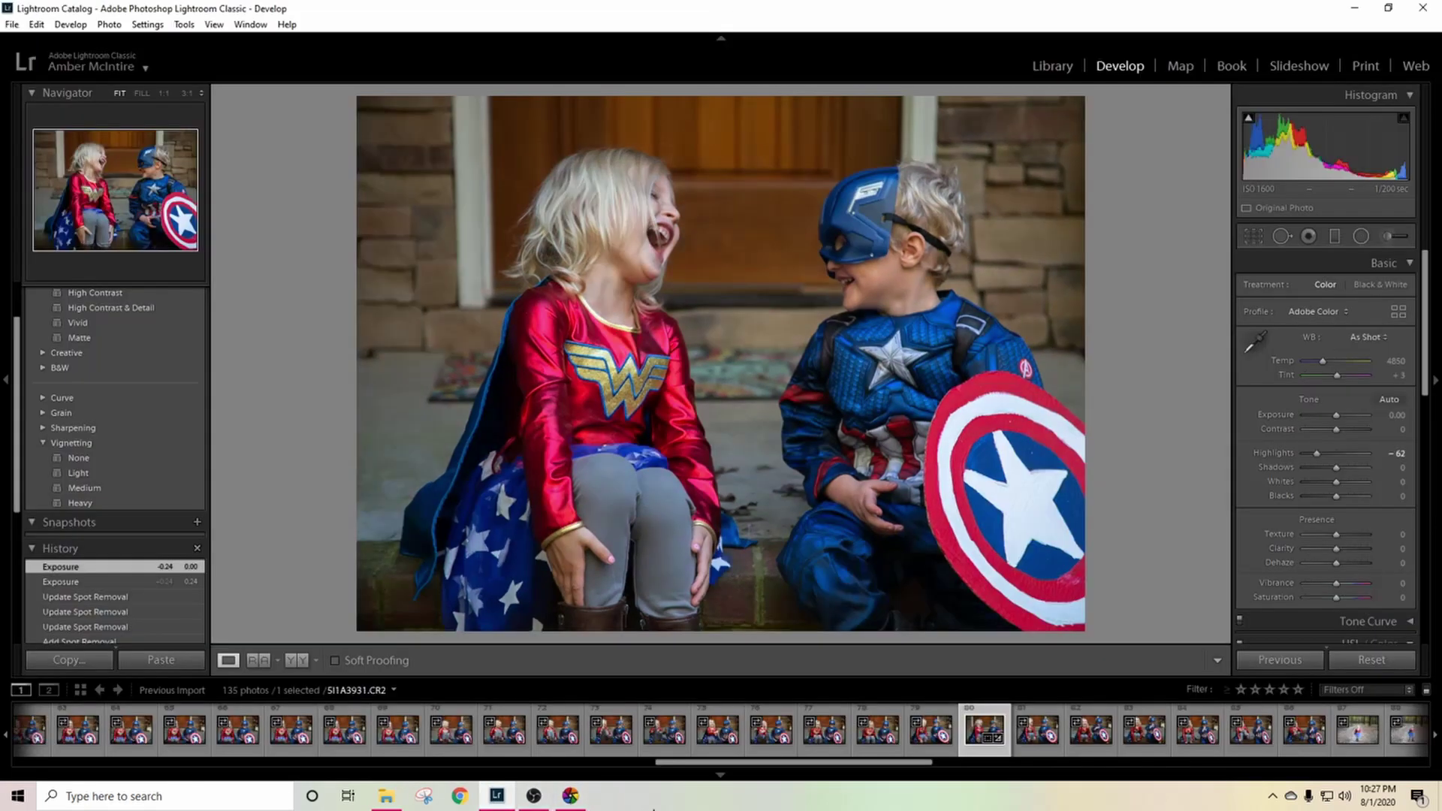
pyautogui.click(586, 802)
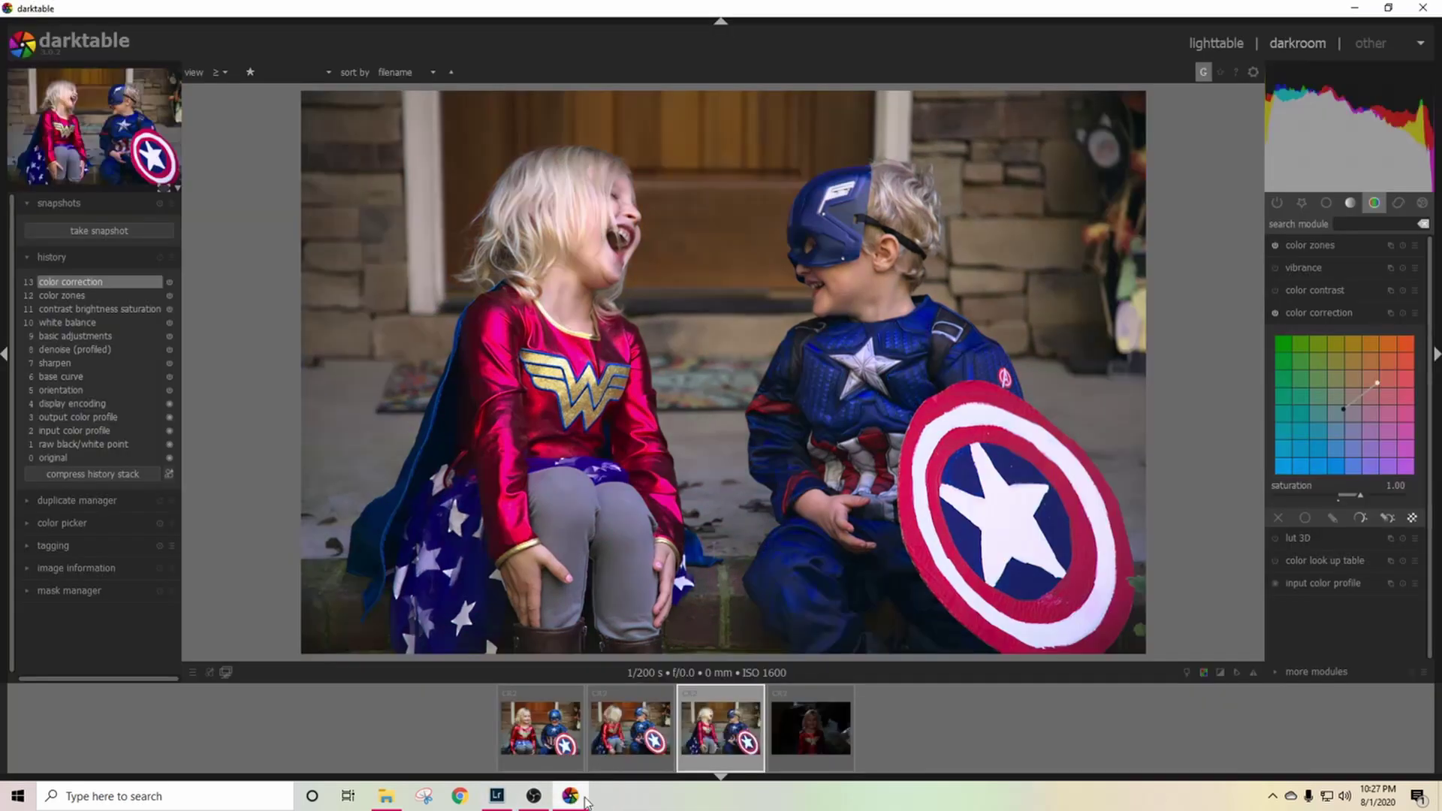